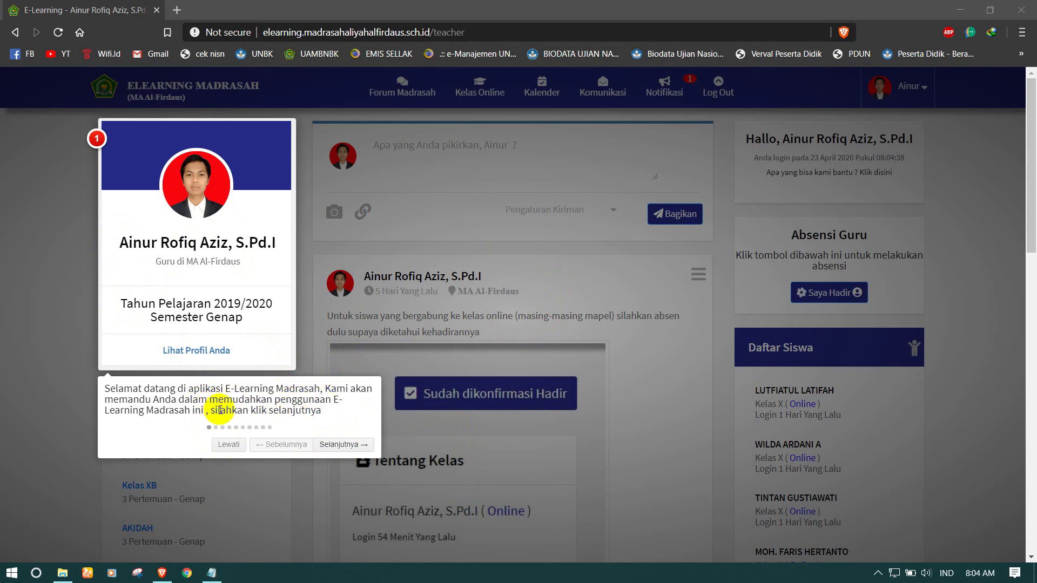
Go through the welcome tour as far as the Daftar Siswa panel and skip the rest.
{"action": "left_click", "coordinate": [339, 445]}
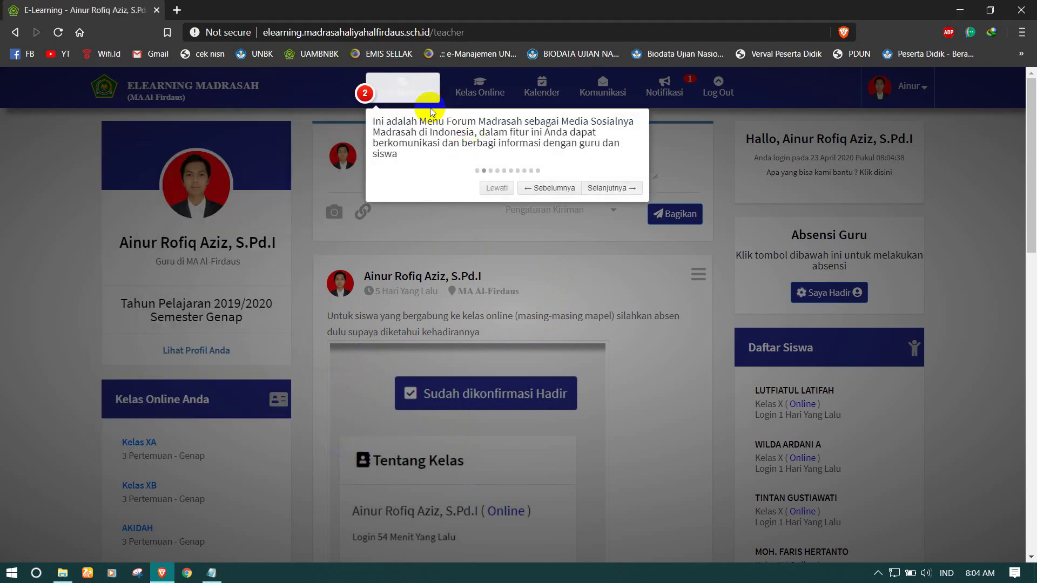
{"action": "left_click", "coordinate": [610, 188]}
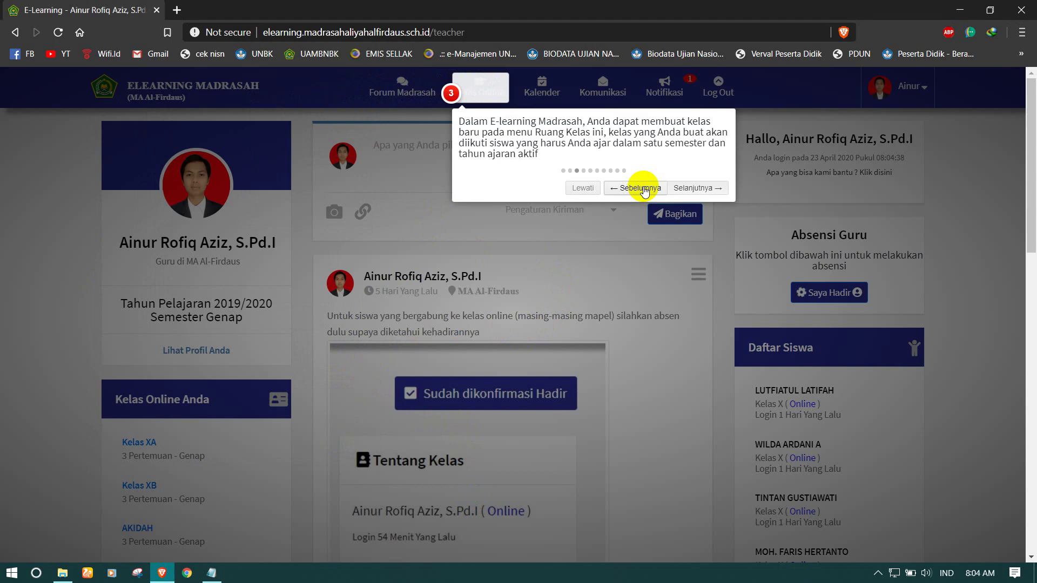
{"action": "left_click", "coordinate": [704, 189]}
{"action": "left_click", "coordinate": [761, 167]}
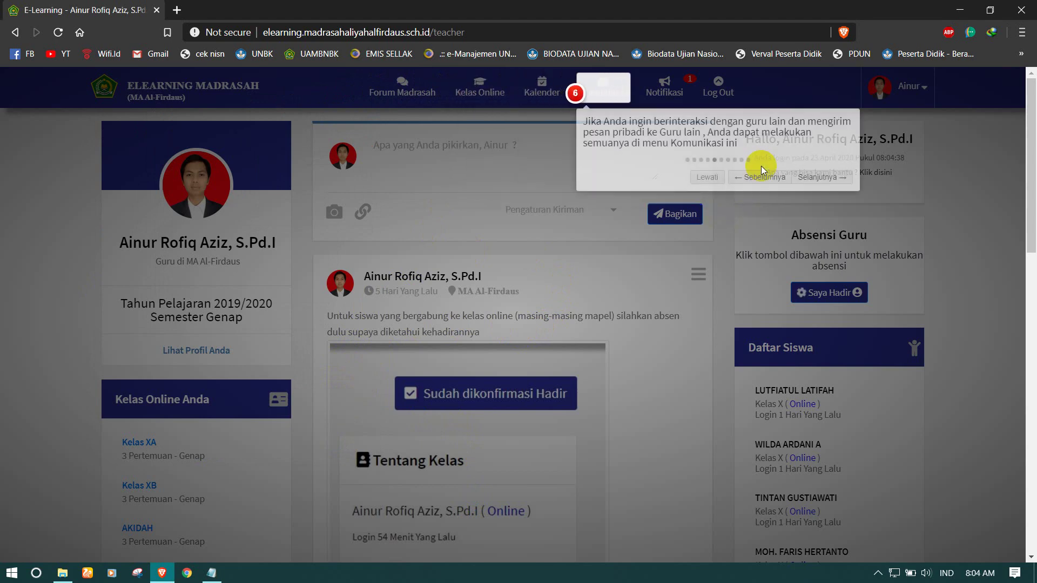
{"action": "left_click", "coordinate": [805, 173]}
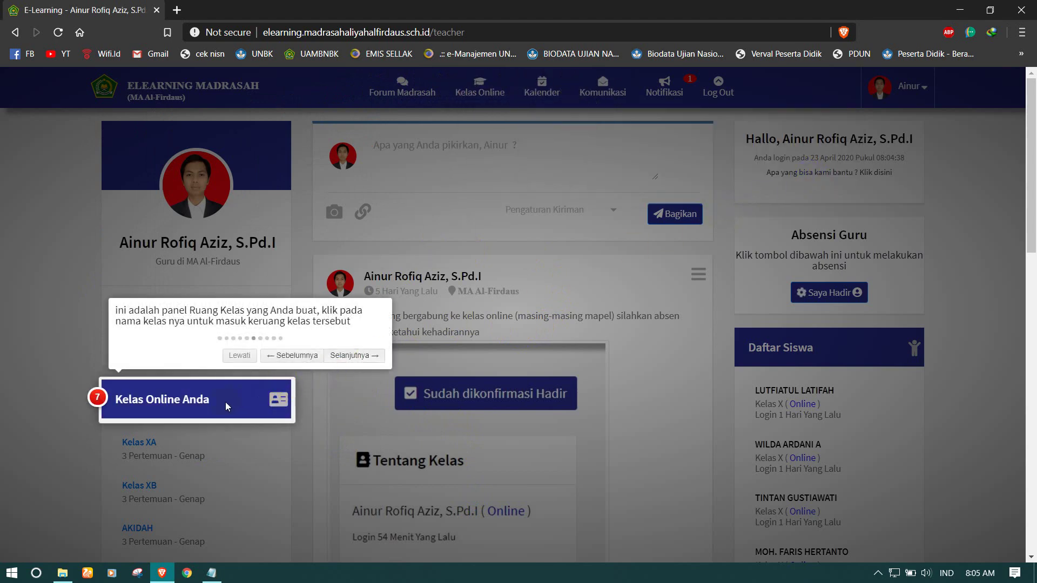
{"action": "left_click", "coordinate": [347, 355]}
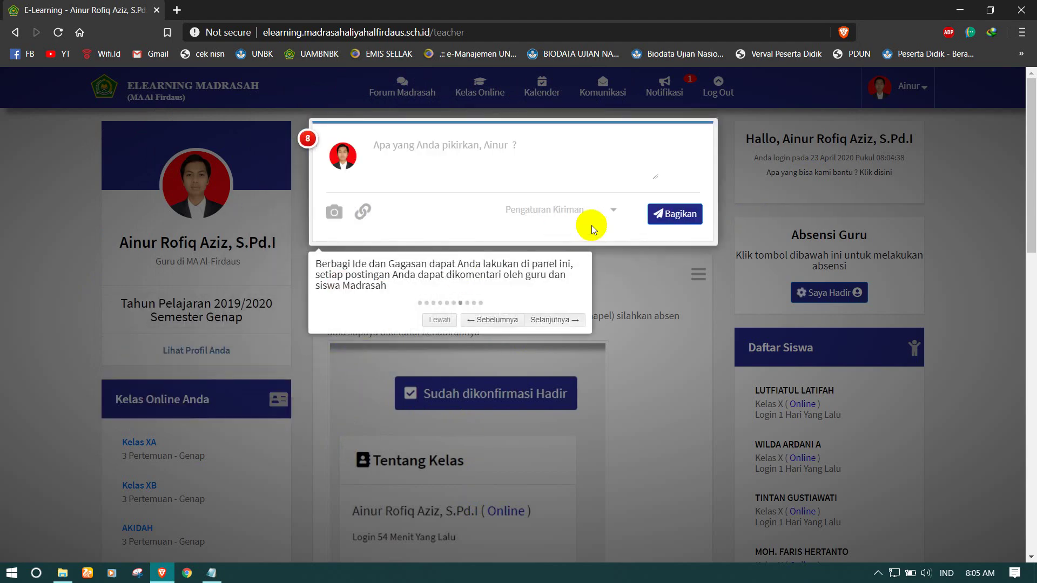
{"action": "left_click", "coordinate": [551, 320]}
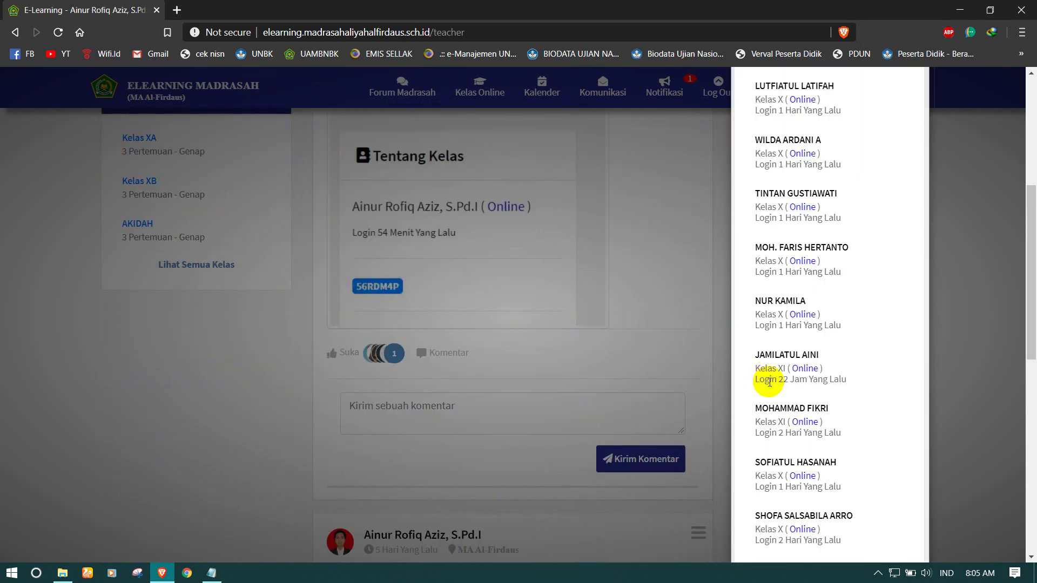
{"action": "scroll", "coordinate": [769, 382], "scroll_direction": "up", "scroll_amount": 1}
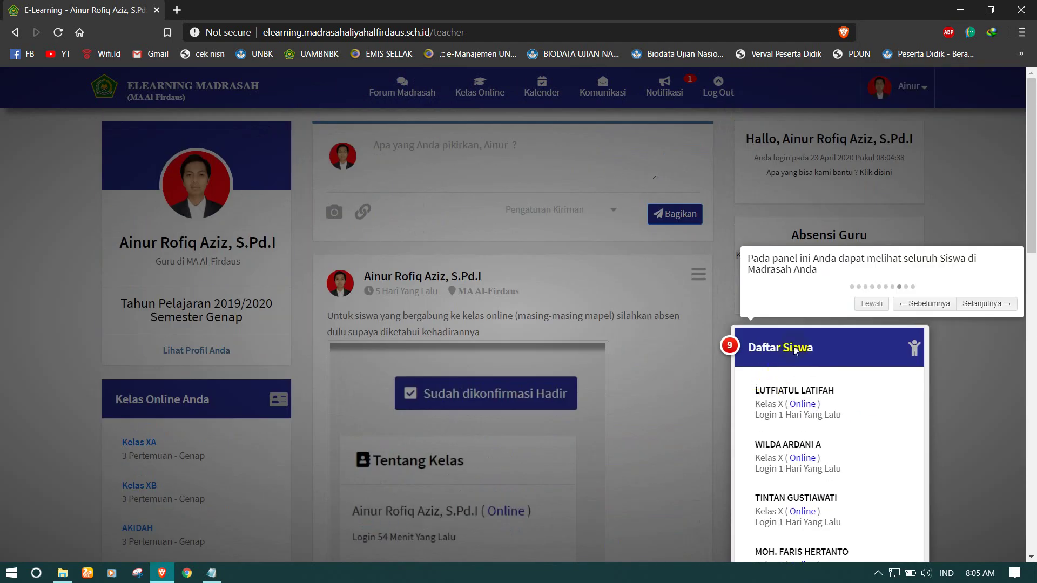
{"action": "left_click", "coordinate": [872, 304]}
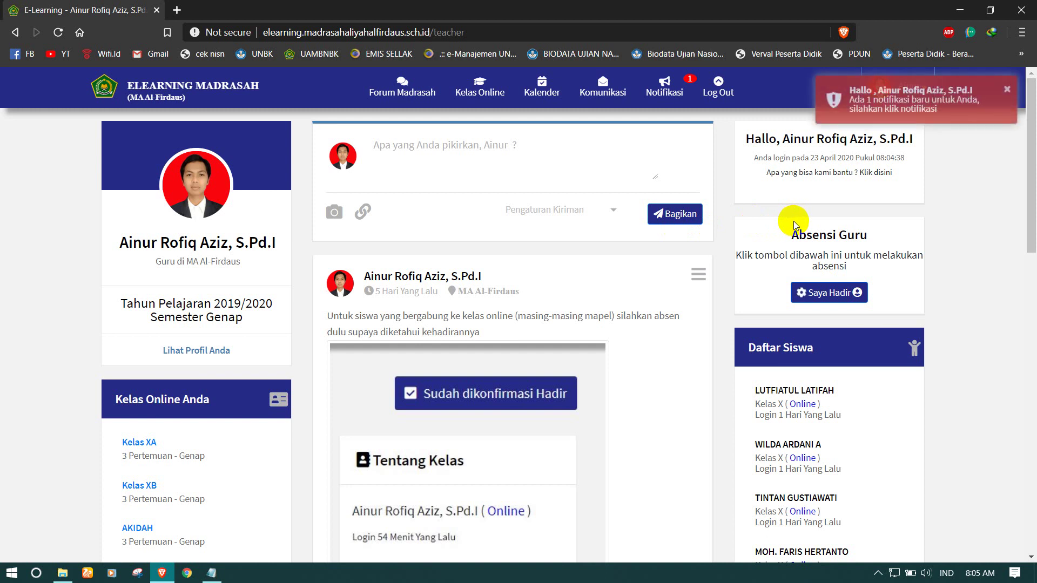
Examine the Daftar Siswa panel for each student's class, online status and last login time.
{"action": "scroll", "coordinate": [789, 370], "scroll_direction": "down", "scroll_amount": 5}
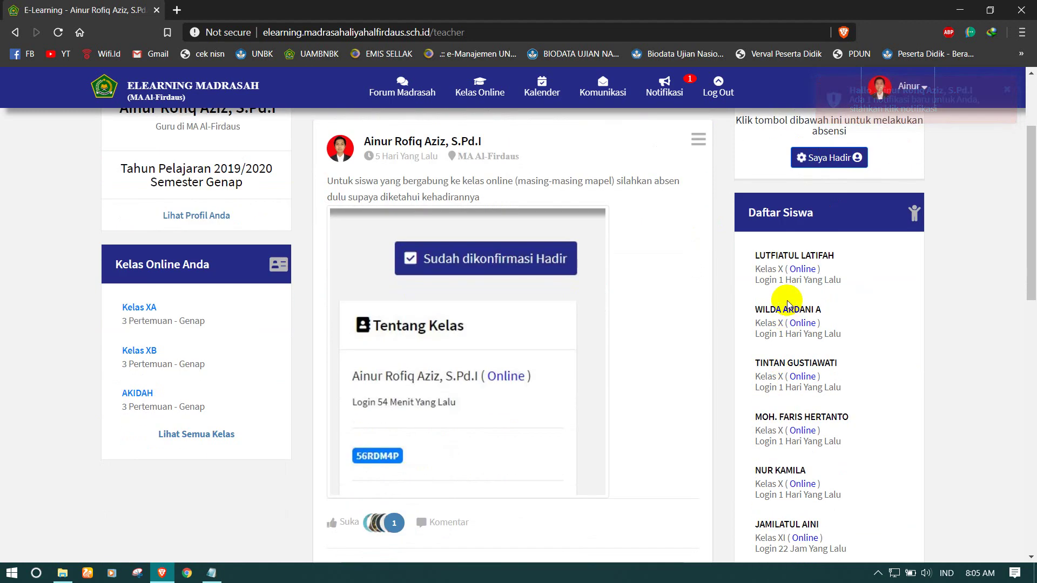
{"action": "scroll", "coordinate": [792, 285], "scroll_direction": "up", "scroll_amount": 2}
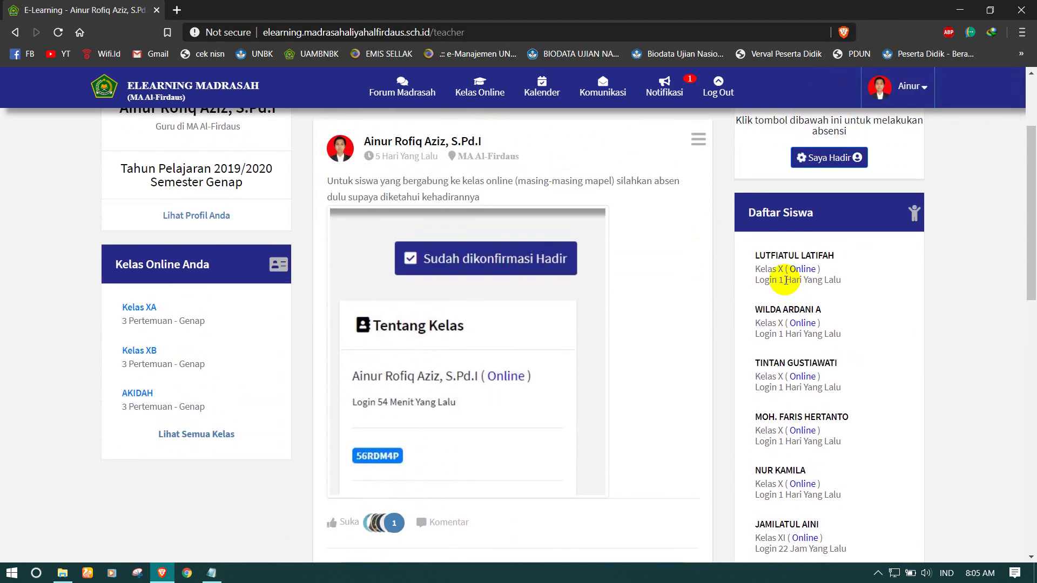
{"action": "triple_click", "coordinate": [759, 281]}
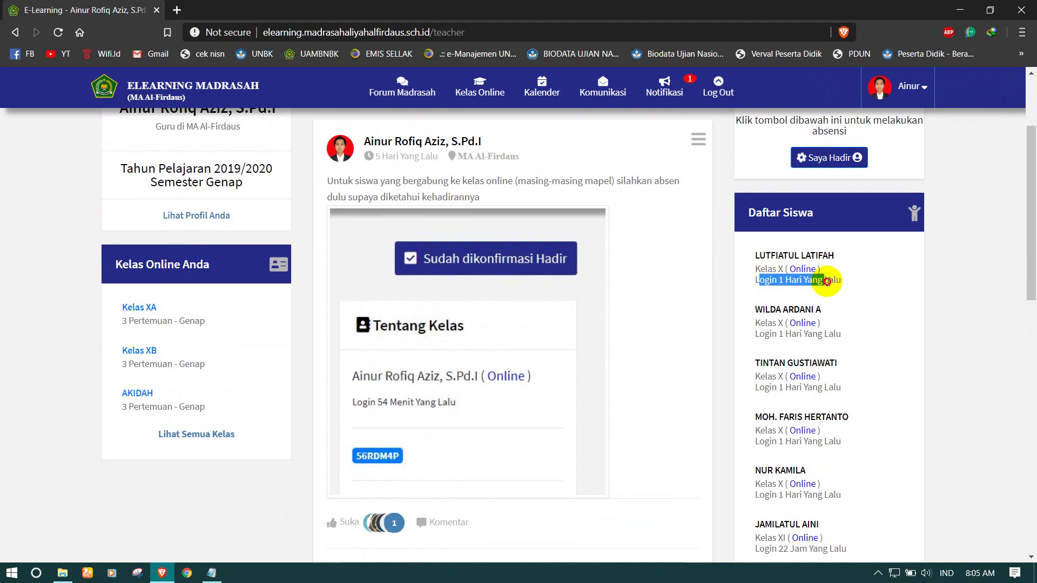
{"action": "left_click", "coordinate": [775, 285]}
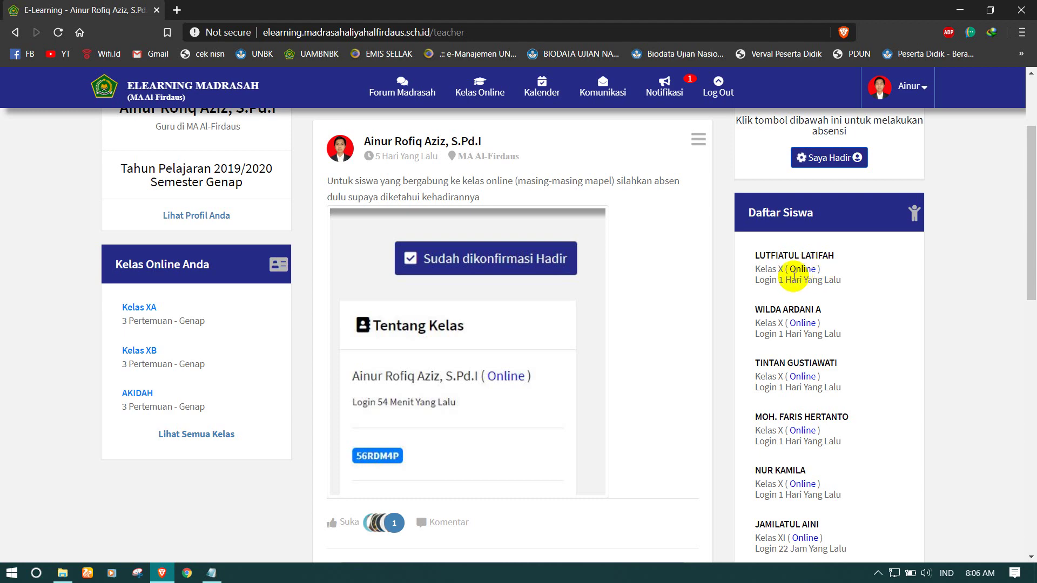
{"action": "scroll", "coordinate": [812, 289], "scroll_direction": "down", "scroll_amount": 2}
{"action": "scroll", "coordinate": [812, 289], "scroll_direction": "down", "scroll_amount": 7}
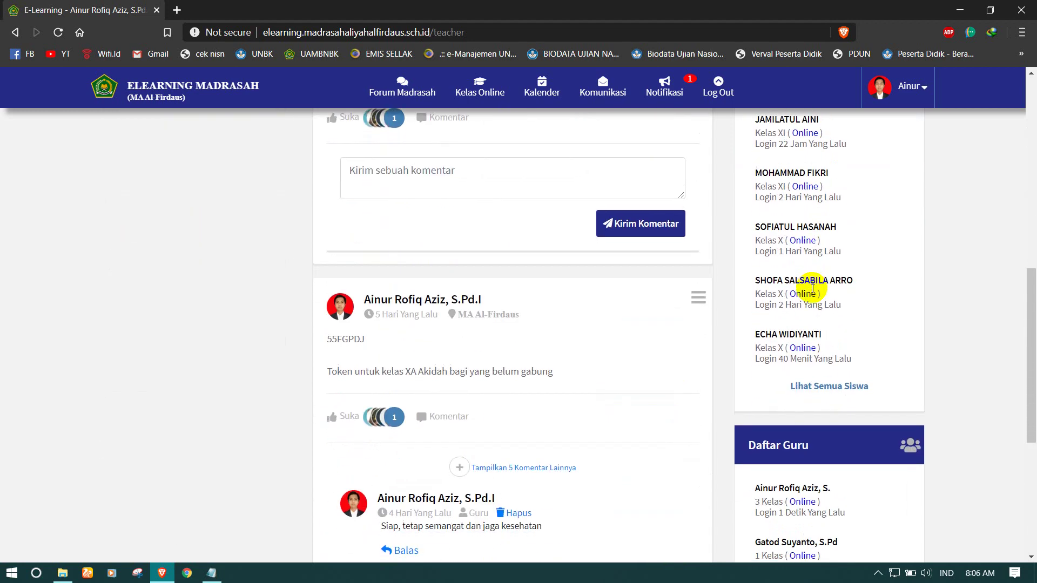
{"action": "scroll", "coordinate": [813, 291], "scroll_direction": "up", "scroll_amount": 4}
{"action": "scroll", "coordinate": [812, 284], "scroll_direction": "down", "scroll_amount": 4}
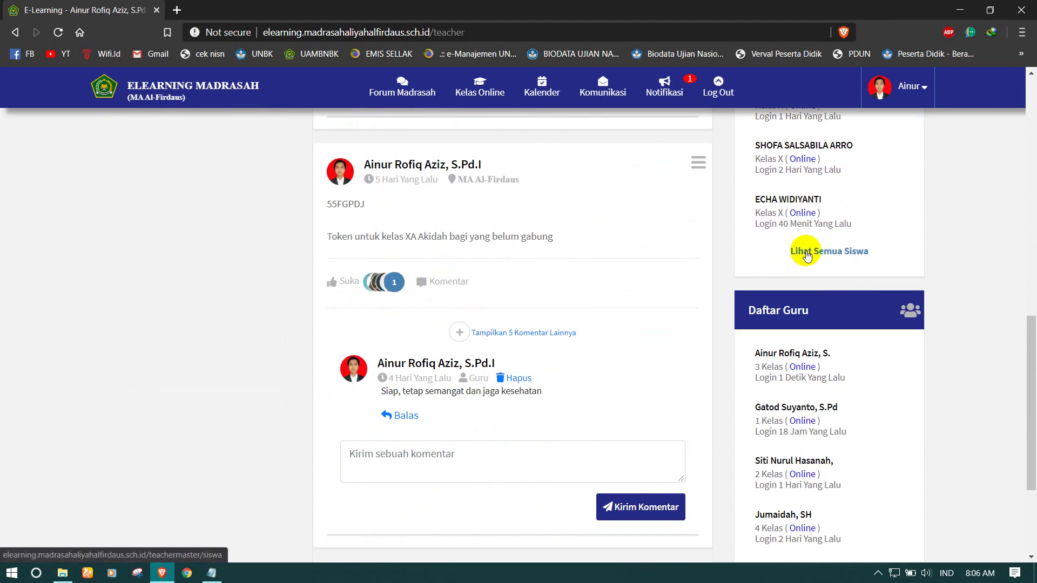
Look over the Daftar Guru panel and the user manual download section of the dashboard.
{"action": "scroll", "coordinate": [764, 303], "scroll_direction": "down", "scroll_amount": 2}
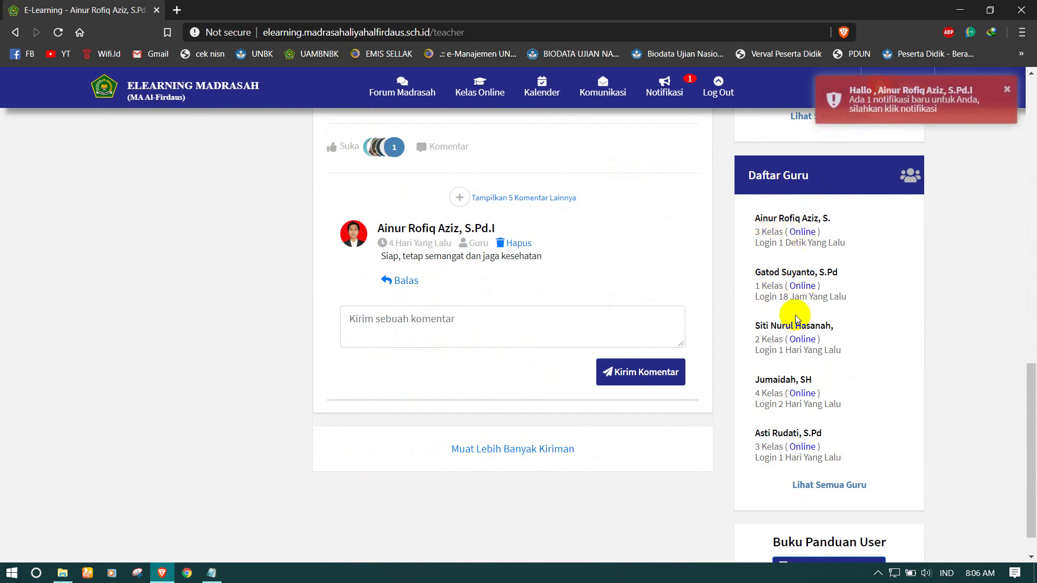
{"action": "scroll", "coordinate": [789, 324], "scroll_direction": "down", "scroll_amount": 1}
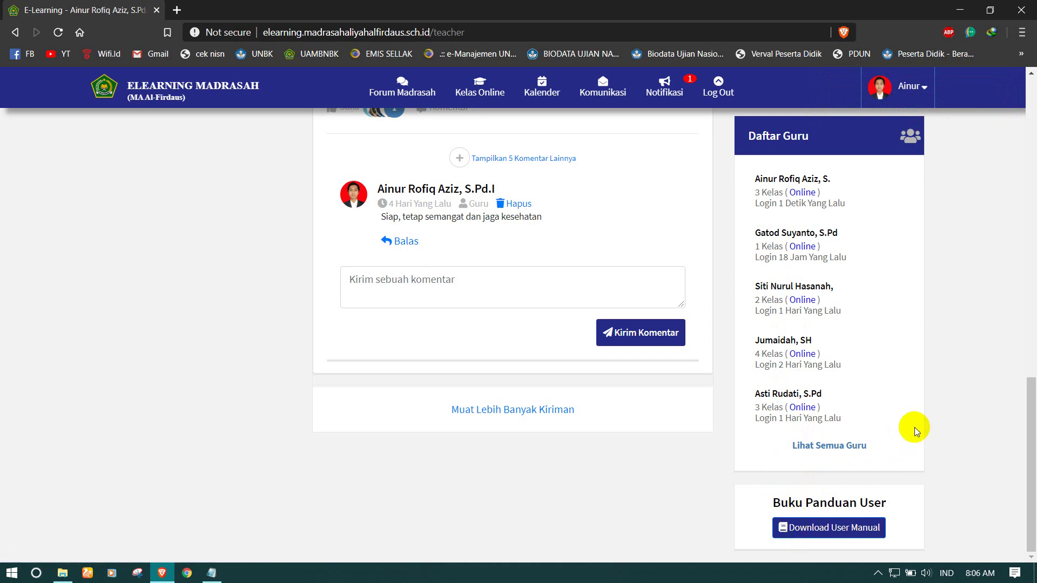
{"action": "scroll", "coordinate": [915, 427], "scroll_direction": "up", "scroll_amount": 20}
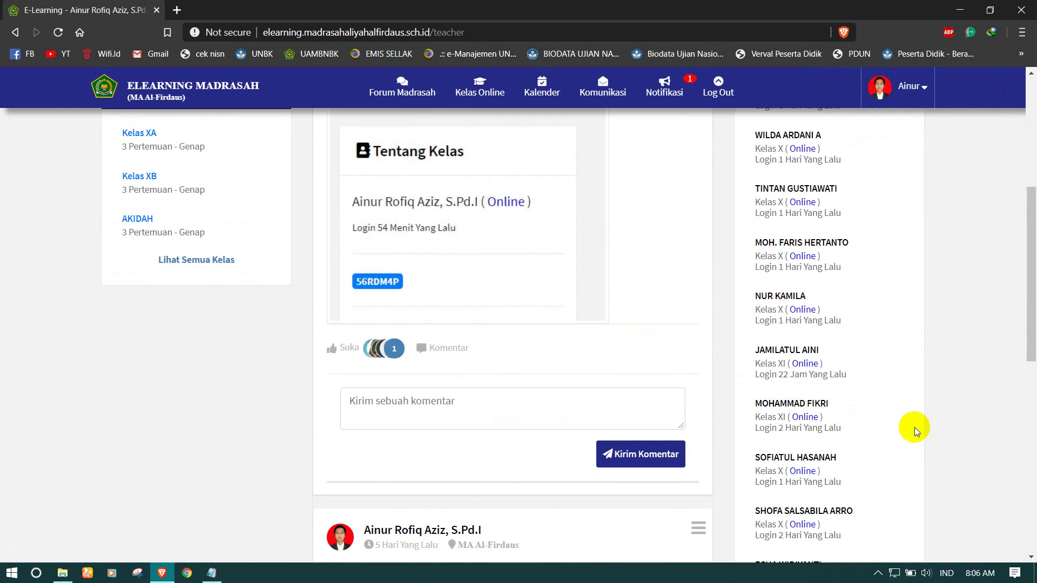
{"action": "scroll", "coordinate": [915, 427], "scroll_direction": "up", "scroll_amount": 1}
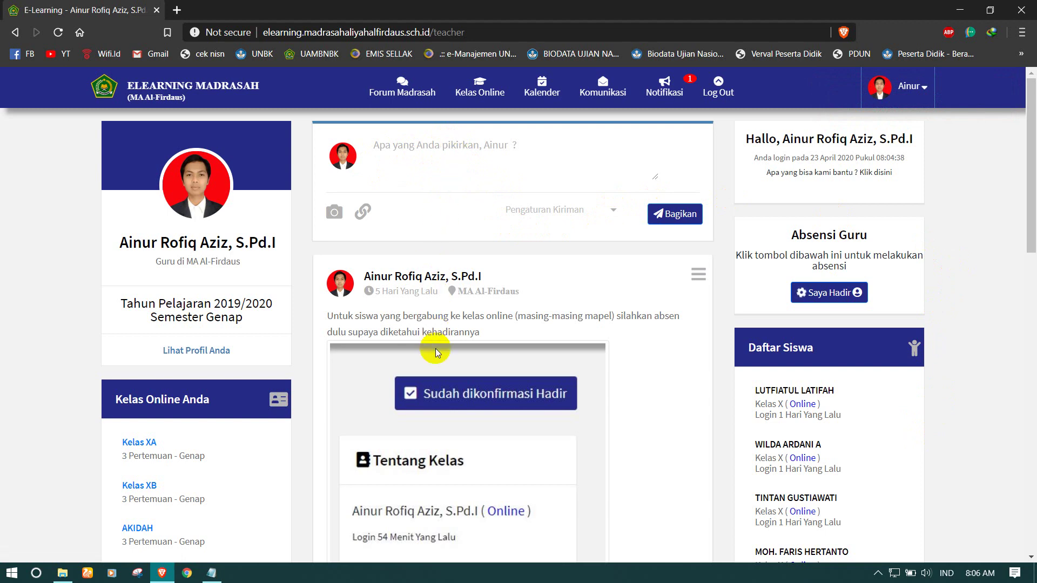
Review the posts in the dashboard's feed and open the Forum Madrasah page.
{"action": "scroll", "coordinate": [439, 318], "scroll_direction": "down", "scroll_amount": 3}
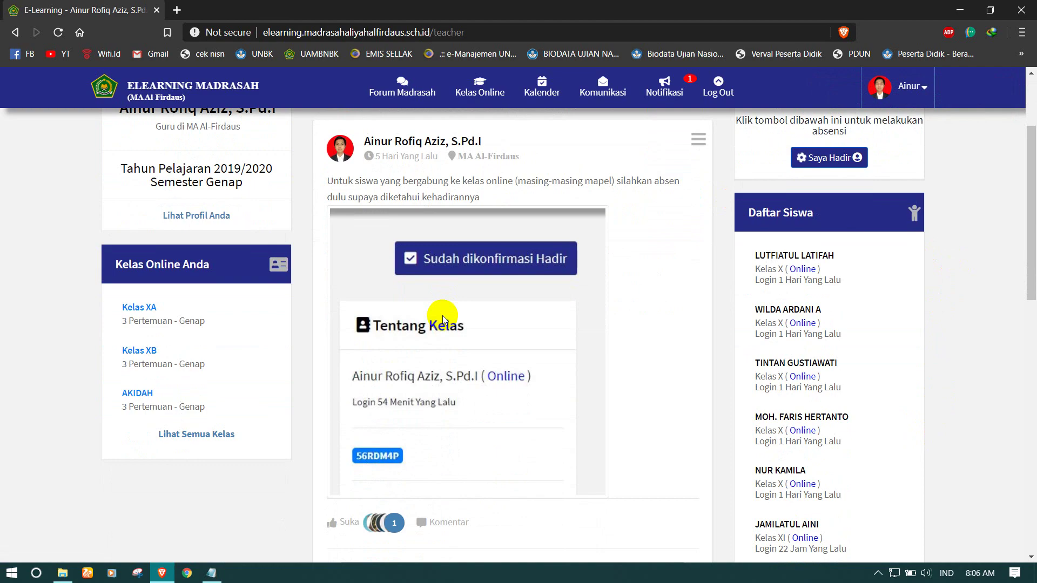
{"action": "scroll", "coordinate": [442, 315], "scroll_direction": "down", "scroll_amount": 9}
{"action": "scroll", "coordinate": [442, 315], "scroll_direction": "up", "scroll_amount": 12}
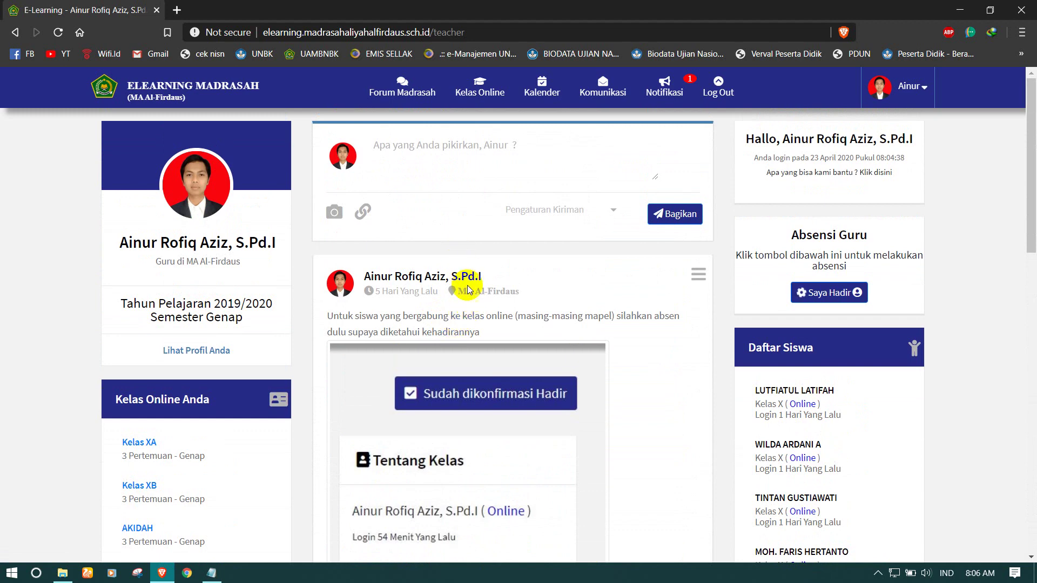
{"action": "scroll", "coordinate": [465, 286], "scroll_direction": "down", "scroll_amount": 3}
{"action": "scroll", "coordinate": [467, 287], "scroll_direction": "up", "scroll_amount": 3}
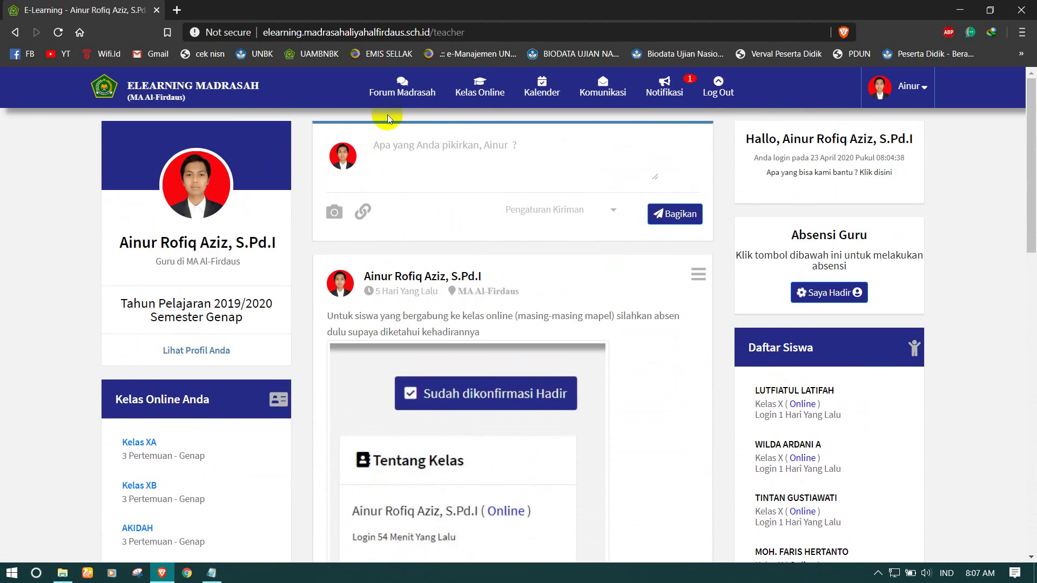
{"action": "left_click", "coordinate": [402, 92]}
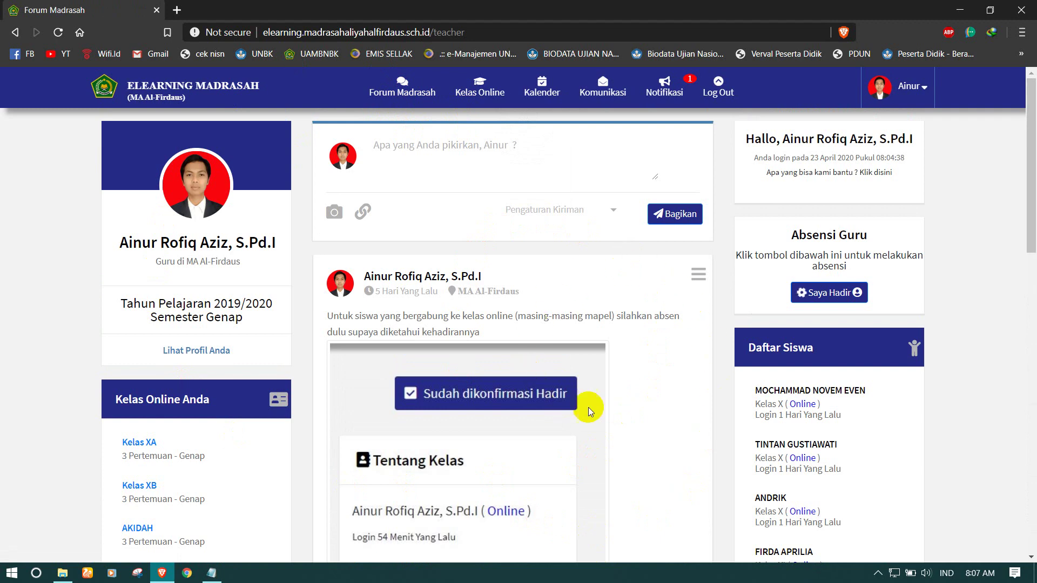
Show the Kelas Online options and view the academic calendar for April 2020.
{"action": "left_click", "coordinate": [471, 88]}
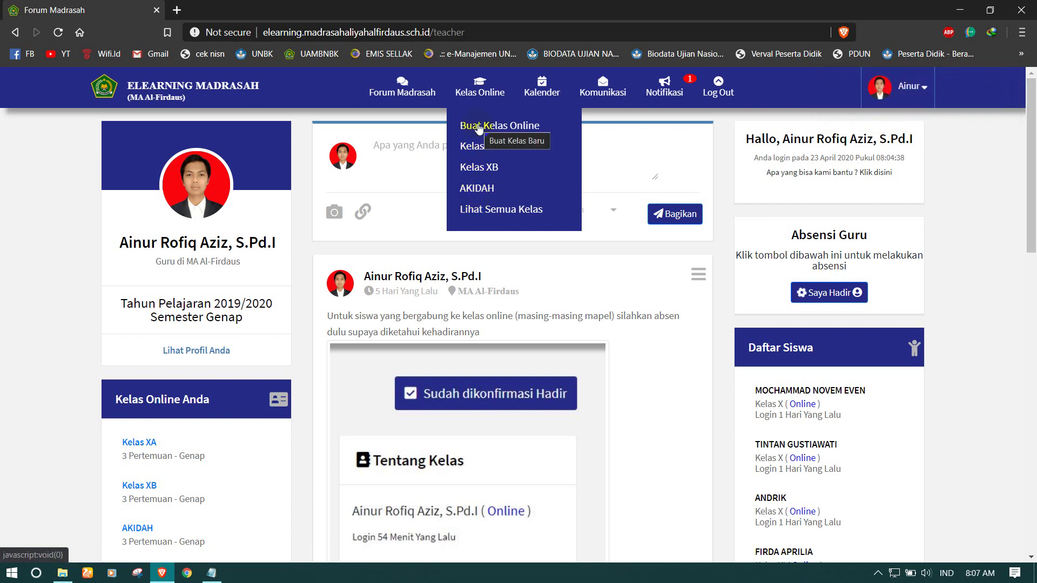
{"action": "left_click", "coordinate": [542, 93]}
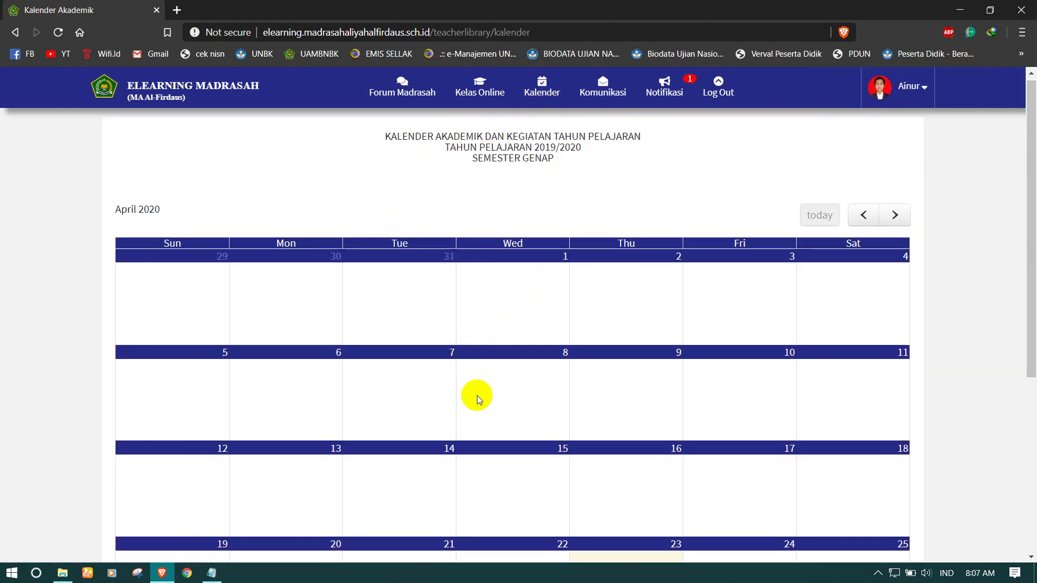
{"action": "scroll", "coordinate": [478, 400], "scroll_direction": "down", "scroll_amount": 5}
{"action": "scroll", "coordinate": [477, 395], "scroll_direction": "up", "scroll_amount": 5}
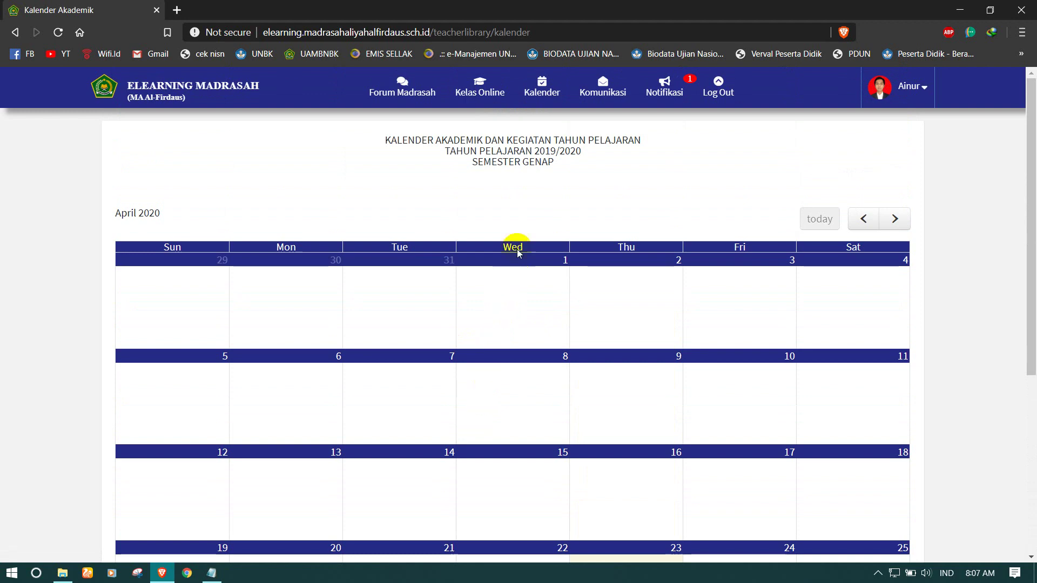
Open the Komunikasi page for chatting with teachers and show the list of notifications.
{"action": "left_click", "coordinate": [605, 90]}
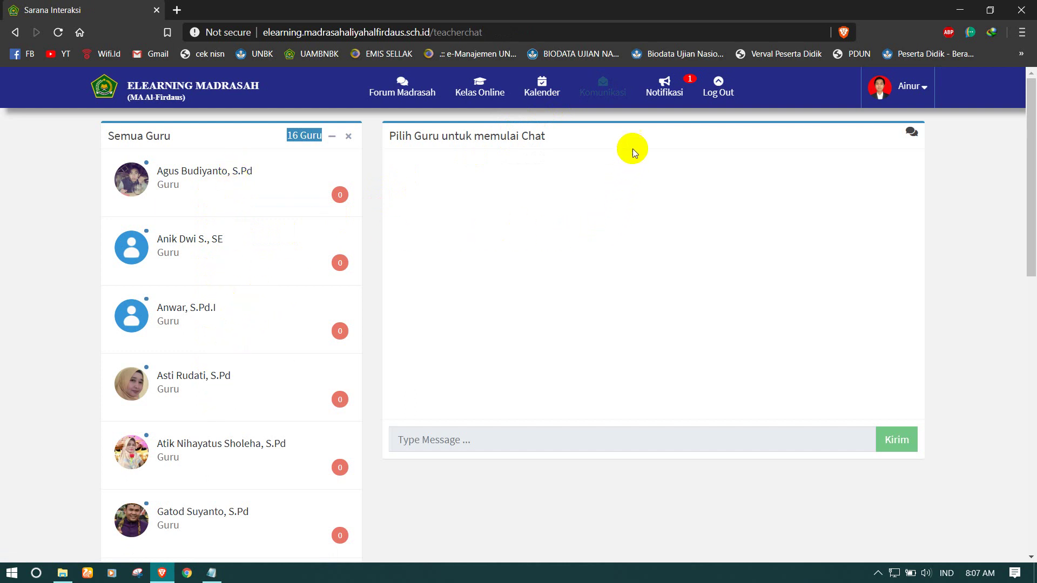
{"action": "left_click", "coordinate": [660, 99]}
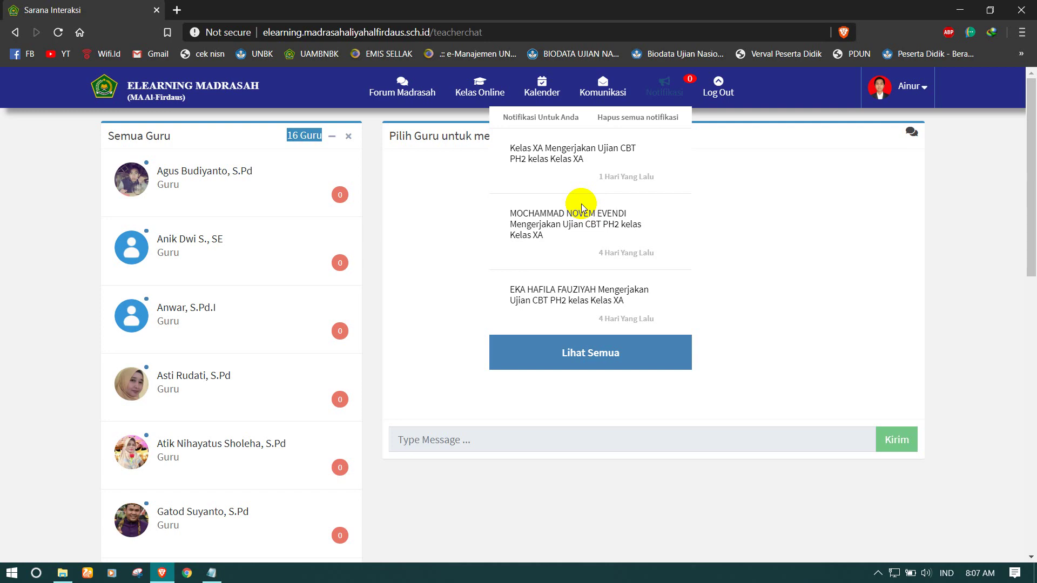
Call up the log-out confirmation and cancel it to stay signed in.
{"action": "left_click", "coordinate": [725, 92]}
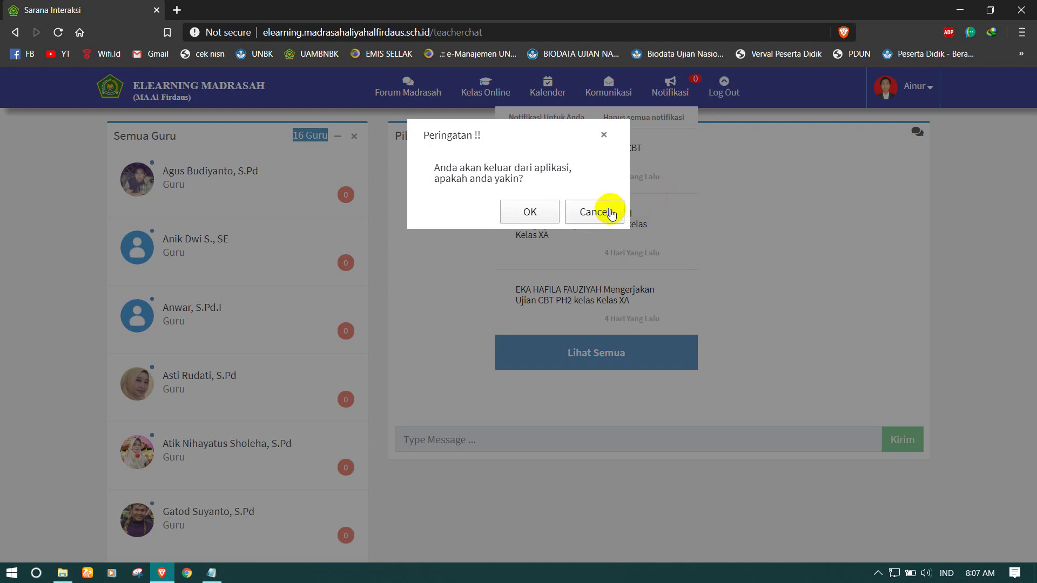
{"action": "left_click", "coordinate": [599, 214]}
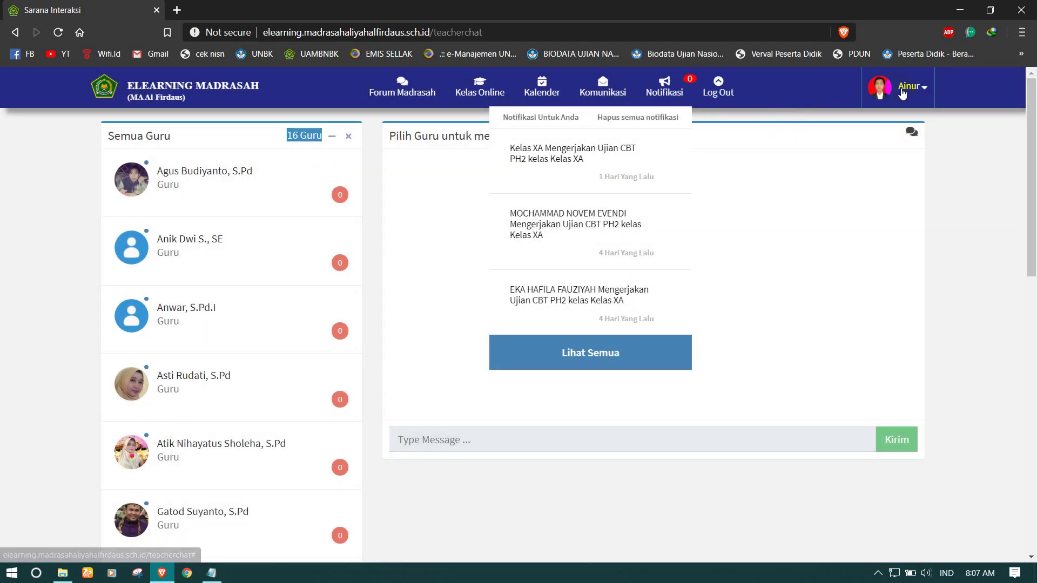
Open the signed-in teacher's own profile page and look over its profile and account options.
{"action": "left_click", "coordinate": [907, 89]}
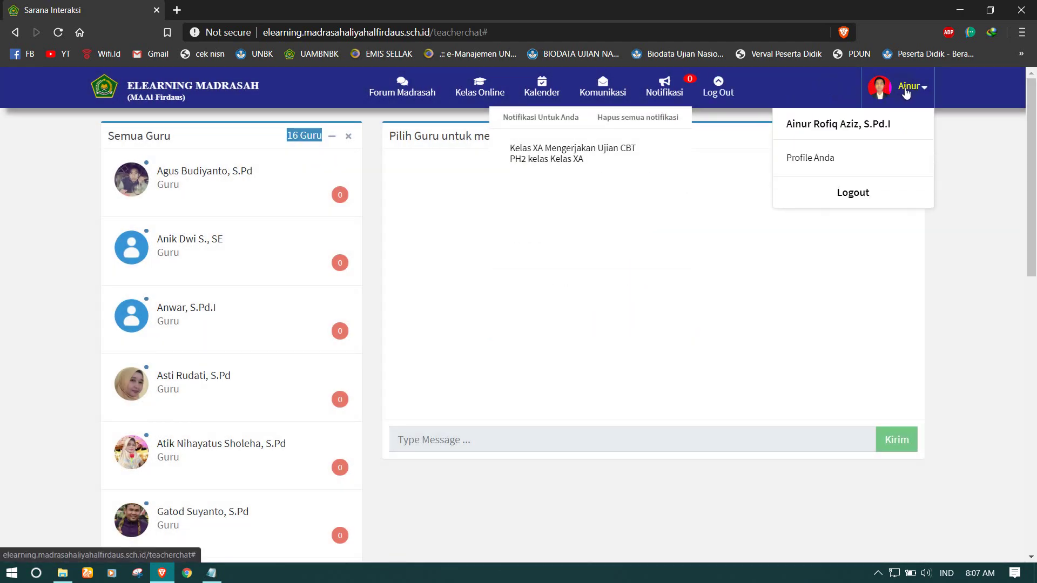
{"action": "left_click", "coordinate": [812, 157]}
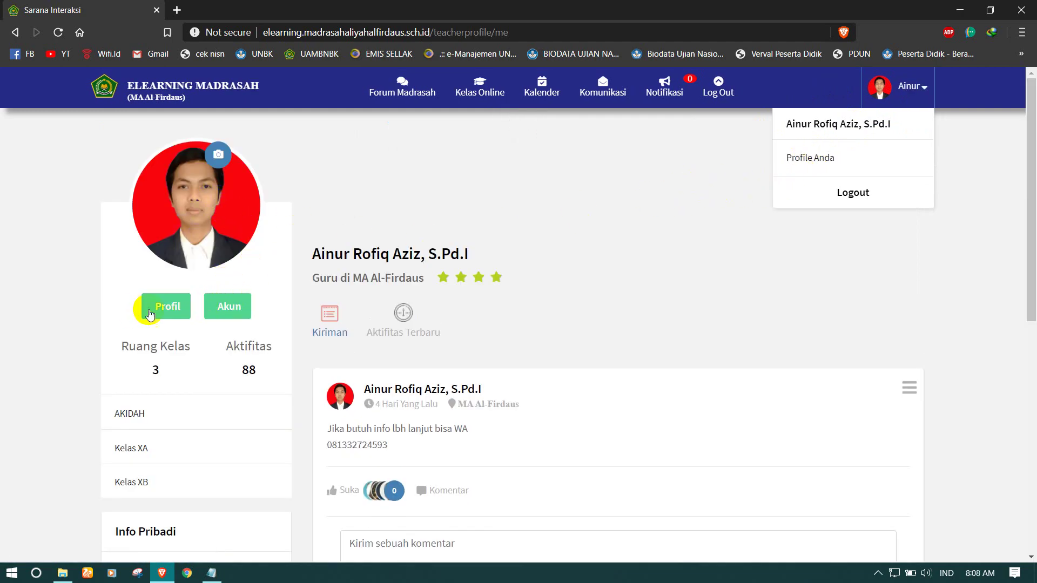
{"action": "scroll", "coordinate": [241, 311], "scroll_direction": "down", "scroll_amount": 4}
{"action": "scroll", "coordinate": [240, 308], "scroll_direction": "up", "scroll_amount": 3}
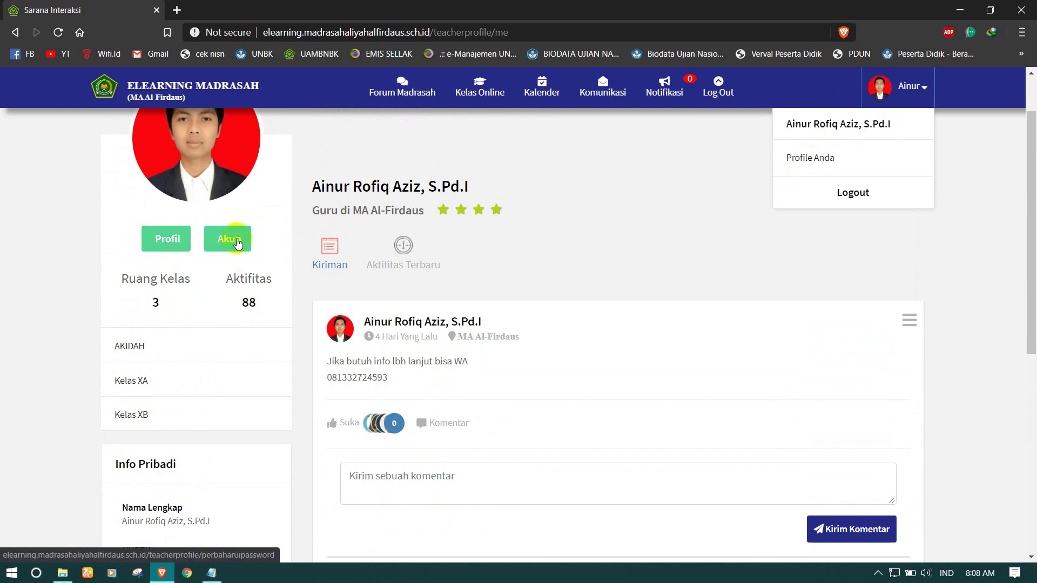
{"action": "scroll", "coordinate": [369, 286], "scroll_direction": "down", "scroll_amount": 4}
{"action": "scroll", "coordinate": [369, 286], "scroll_direction": "up", "scroll_amount": 5}
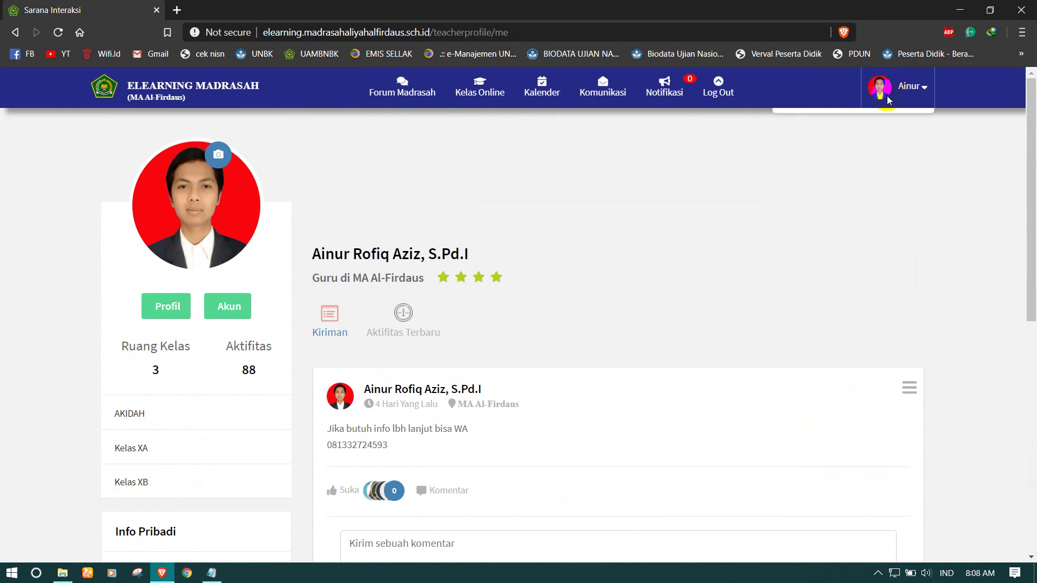
Examine the Info Pribadi section, including its options for updating the profile and password.
{"action": "scroll", "coordinate": [755, 280], "scroll_direction": "down", "scroll_amount": 7}
{"action": "scroll", "coordinate": [754, 280], "scroll_direction": "down", "scroll_amount": 1}
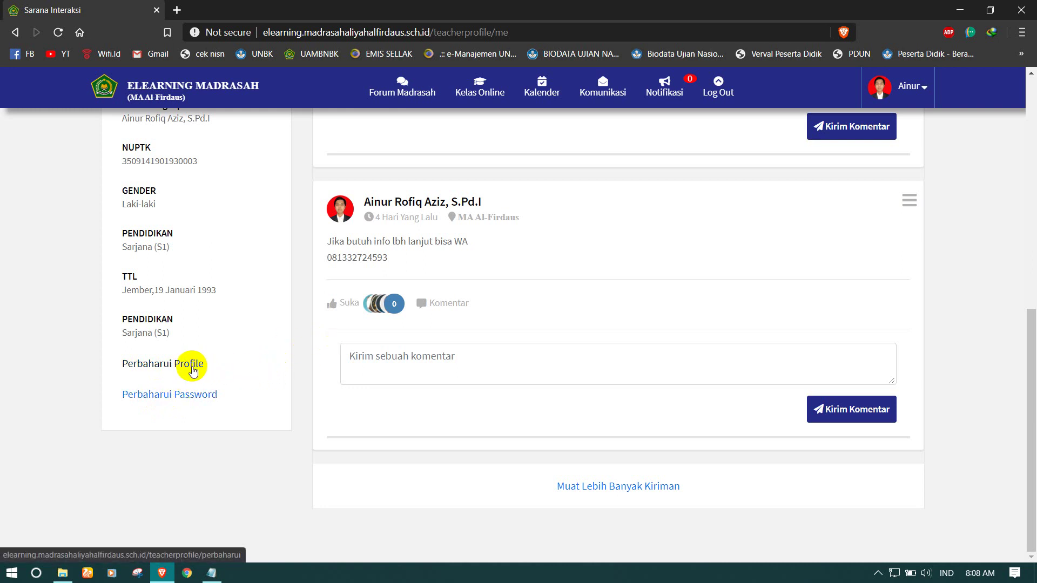
{"action": "scroll", "coordinate": [193, 371], "scroll_direction": "up", "scroll_amount": 3}
{"action": "scroll", "coordinate": [193, 368], "scroll_direction": "up", "scroll_amount": 2}
{"action": "scroll", "coordinate": [209, 273], "scroll_direction": "up", "scroll_amount": 2}
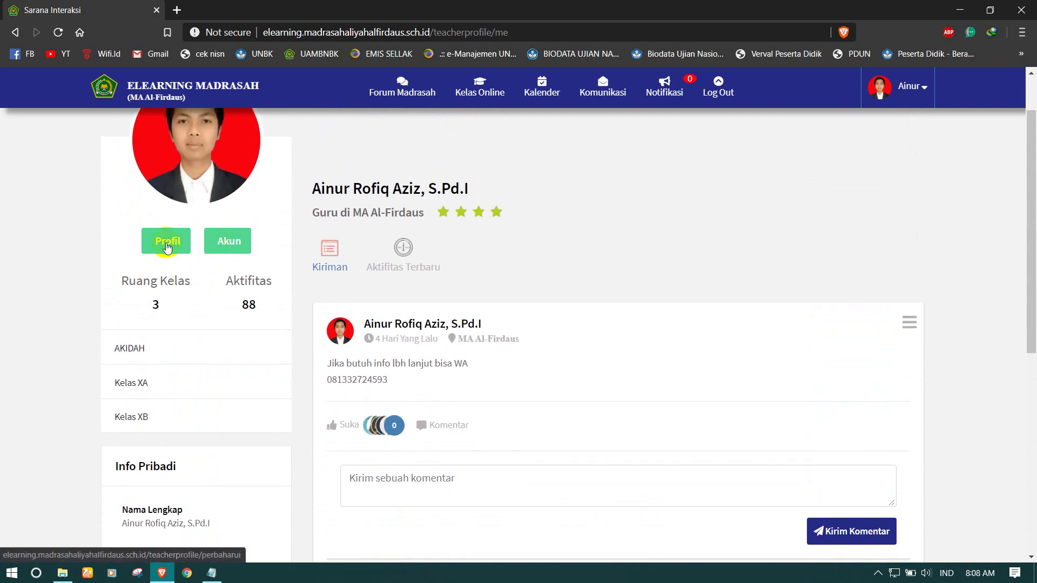
Return to Forum Madrasah and look over the teacher's profile card and the Kelas Online Anda list.
{"action": "left_click", "coordinate": [400, 87]}
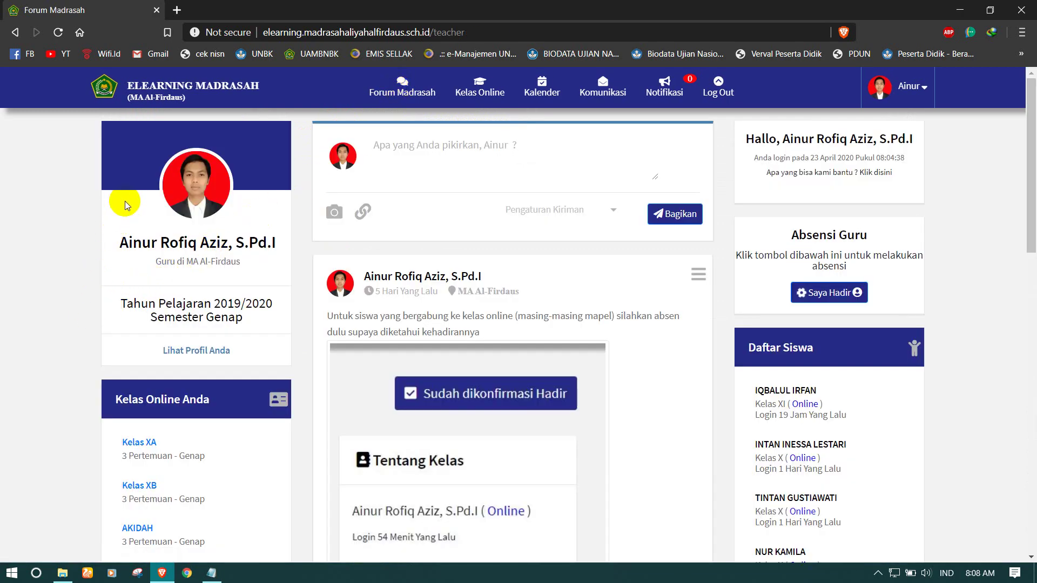
{"action": "scroll", "coordinate": [125, 199], "scroll_direction": "down", "scroll_amount": 1}
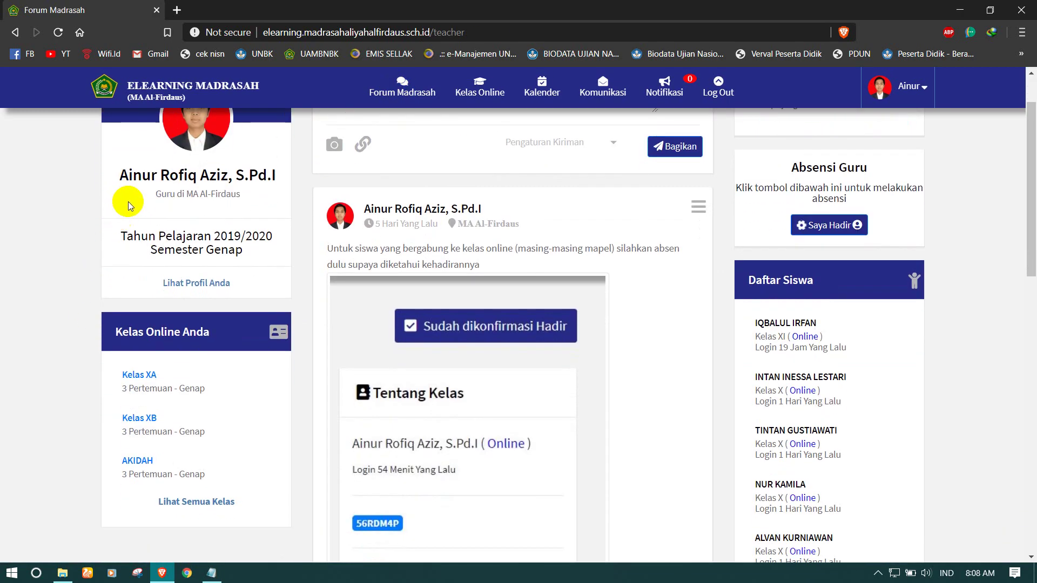
{"action": "scroll", "coordinate": [128, 202], "scroll_direction": "up", "scroll_amount": 1}
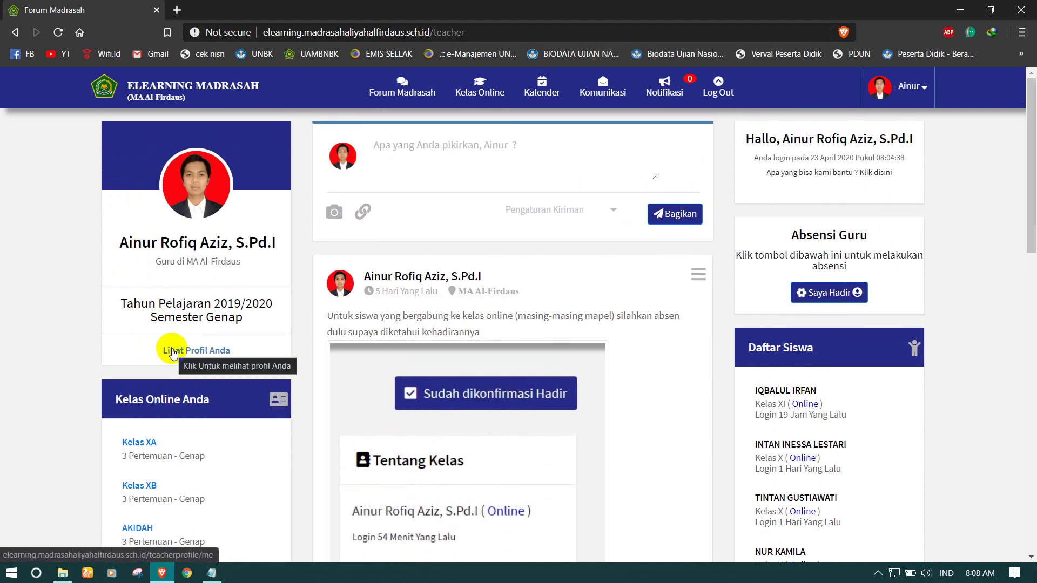
{"action": "scroll", "coordinate": [173, 352], "scroll_direction": "down", "scroll_amount": 2}
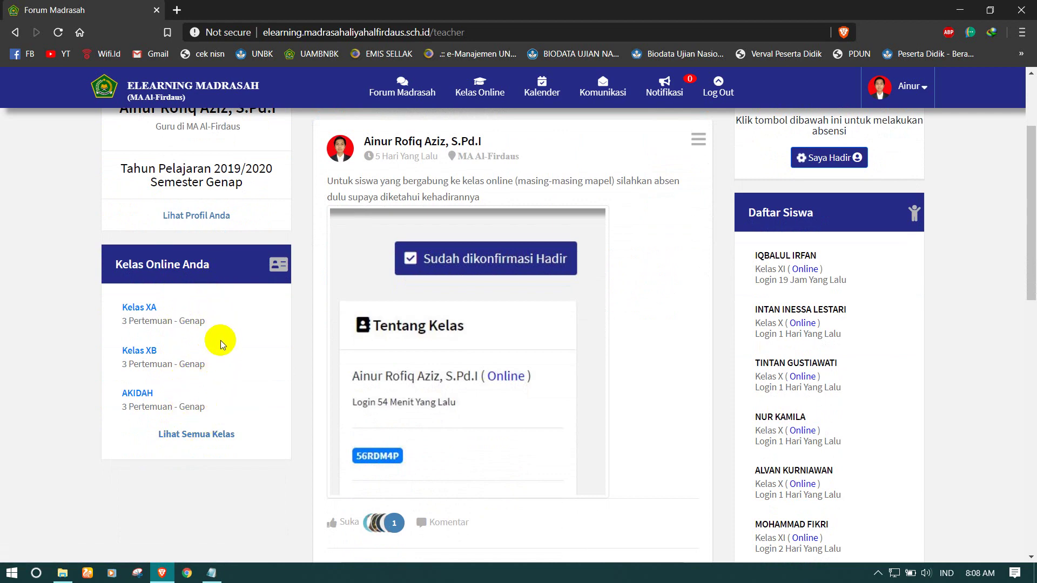
{"action": "scroll", "coordinate": [221, 341], "scroll_direction": "up", "scroll_amount": 2}
Bring up the form for a new online class and set it to Kelas X, rombel A.
{"action": "left_click", "coordinate": [481, 94]}
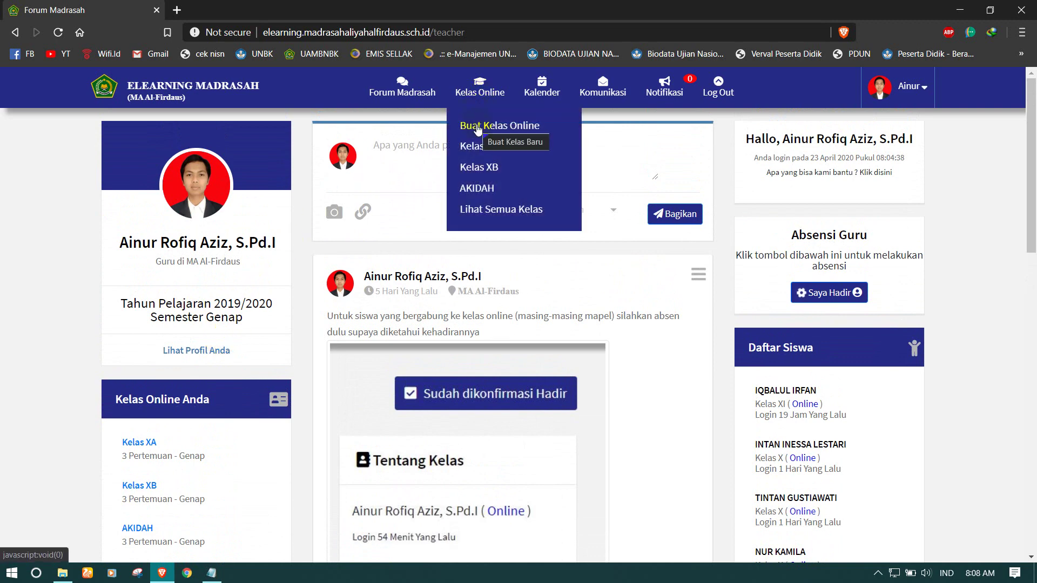
{"action": "left_click", "coordinate": [477, 126]}
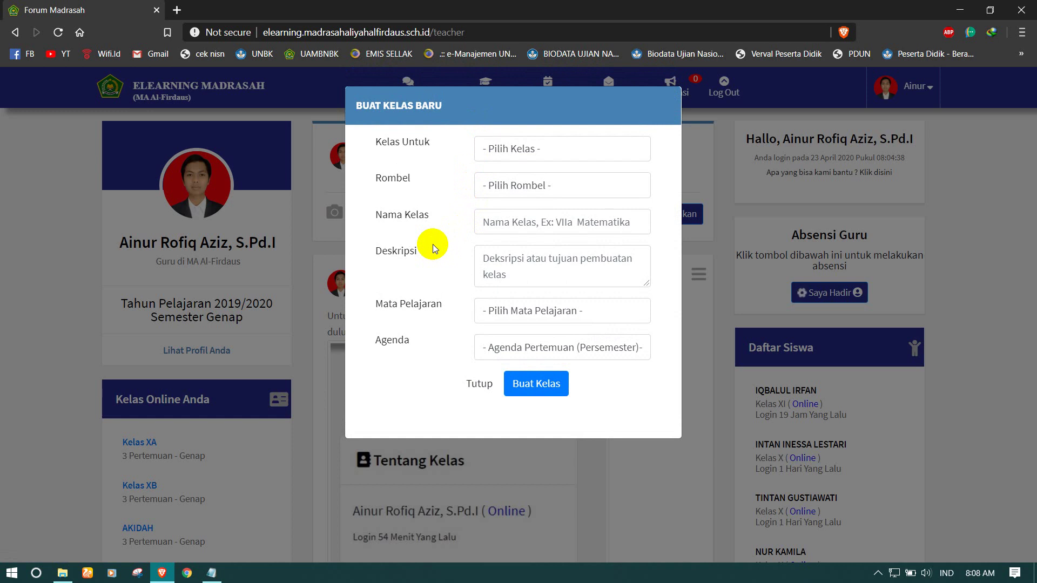
{"action": "left_click", "coordinate": [502, 149]}
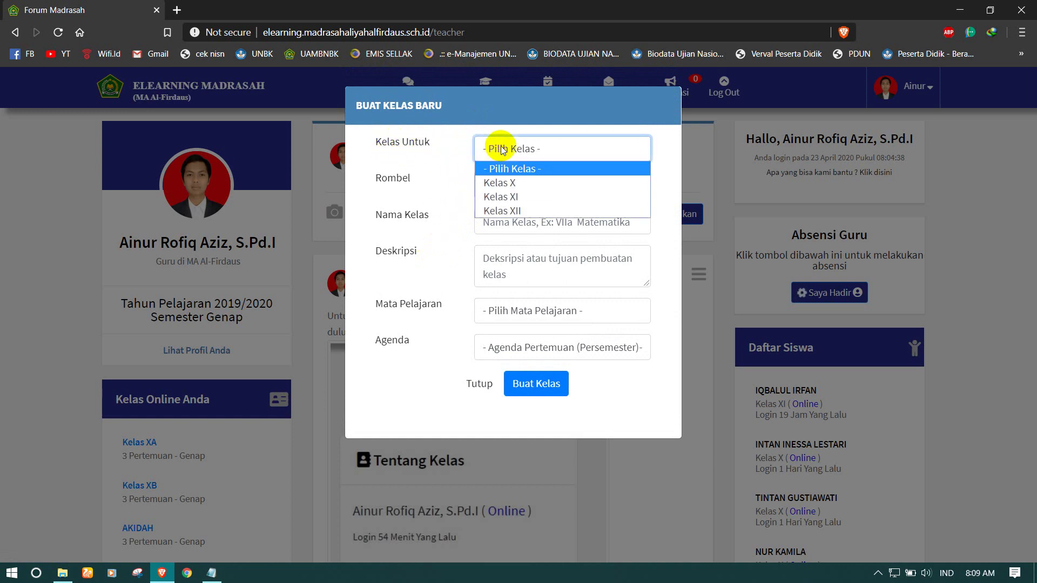
{"action": "left_click", "coordinate": [501, 149]}
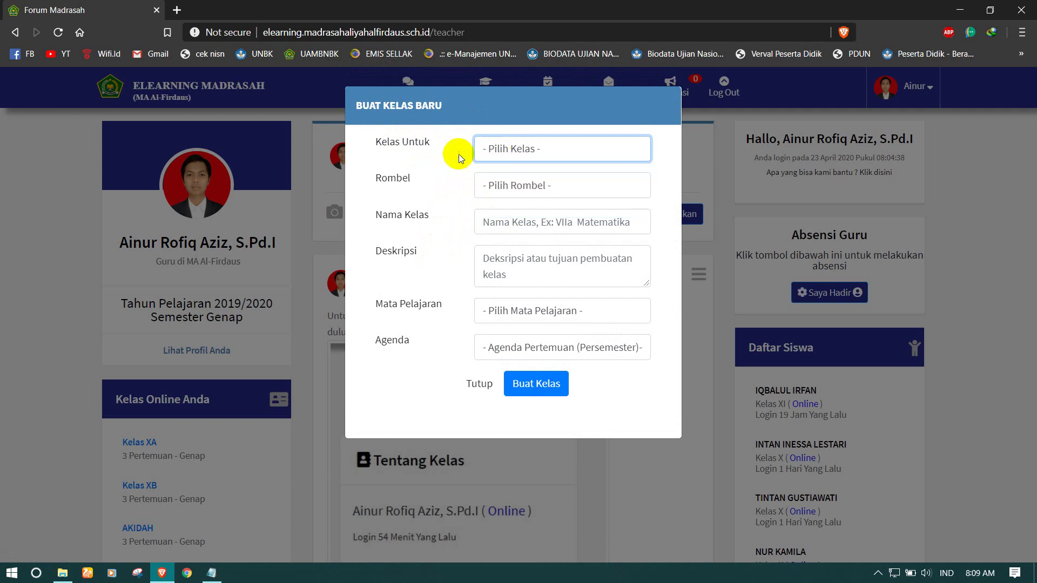
{"action": "left_click", "coordinate": [502, 185]}
{"action": "left_click", "coordinate": [501, 148]}
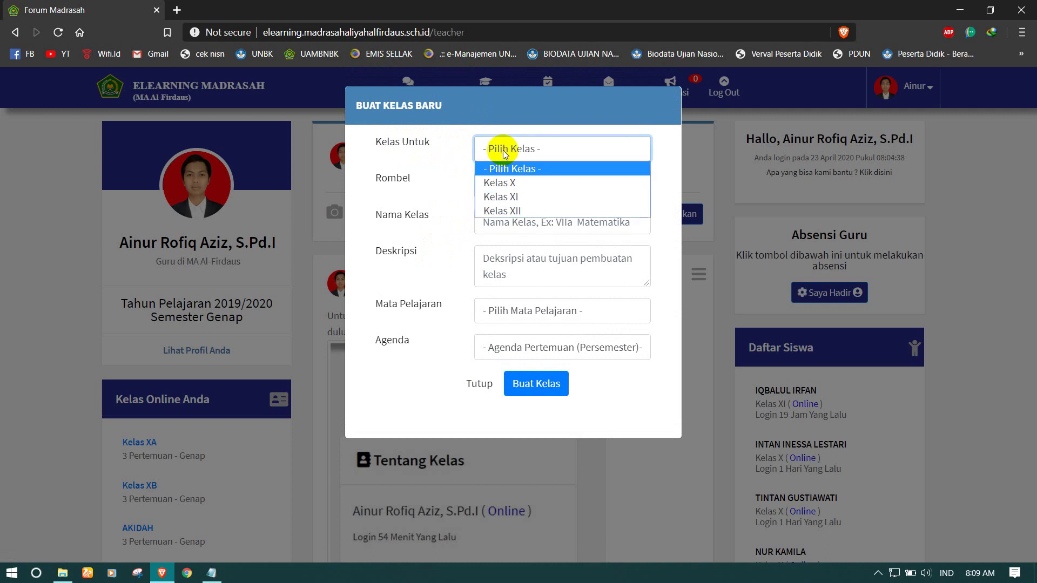
{"action": "left_click", "coordinate": [495, 180]}
{"action": "left_click", "coordinate": [507, 186]}
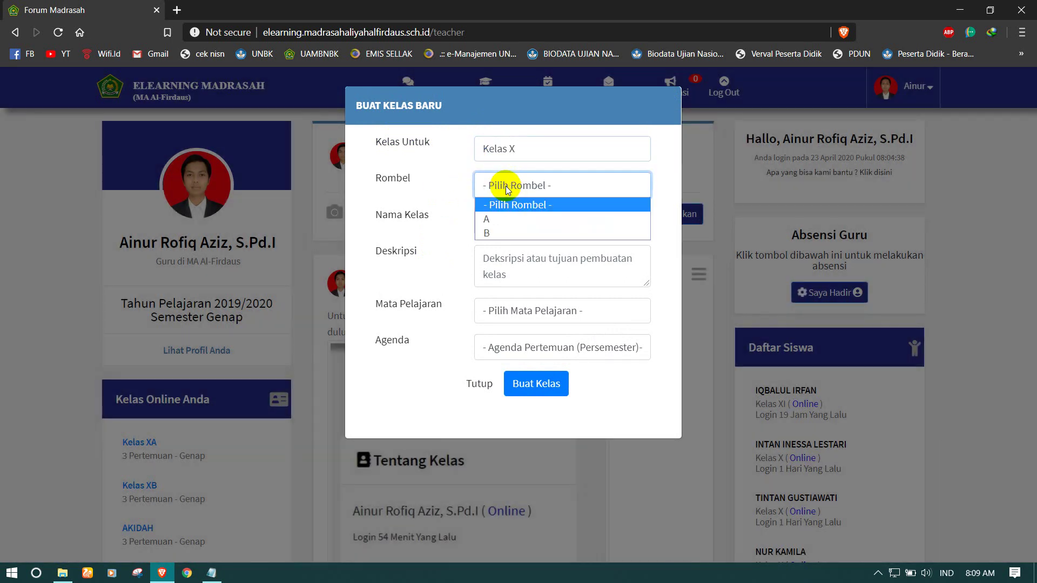
{"action": "left_click", "coordinate": [507, 220]}
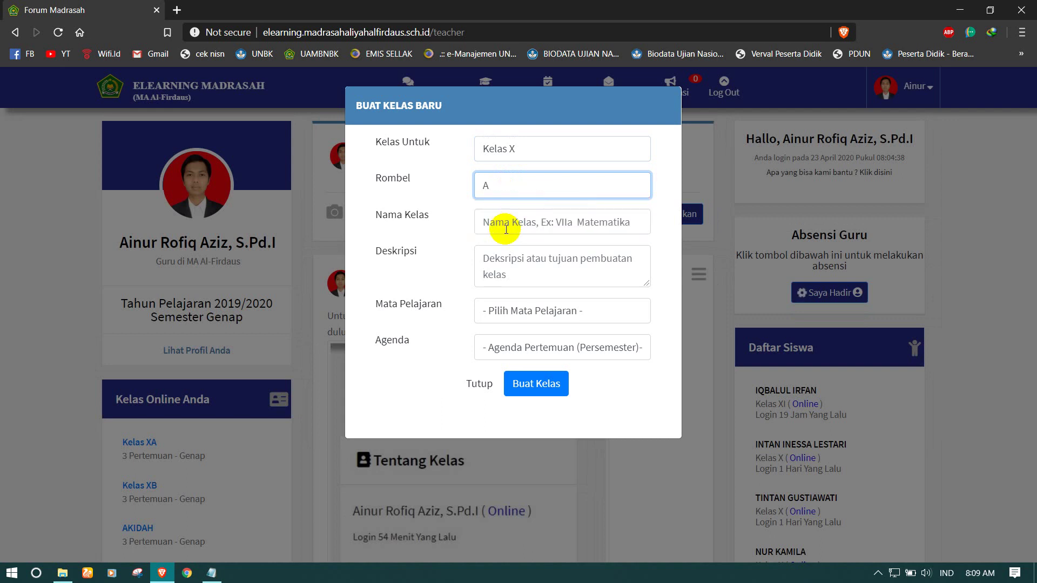
Examine the name, description, subject and agenda fields of the new class form, and close it without creating the class.
{"action": "left_click", "coordinate": [506, 229]}
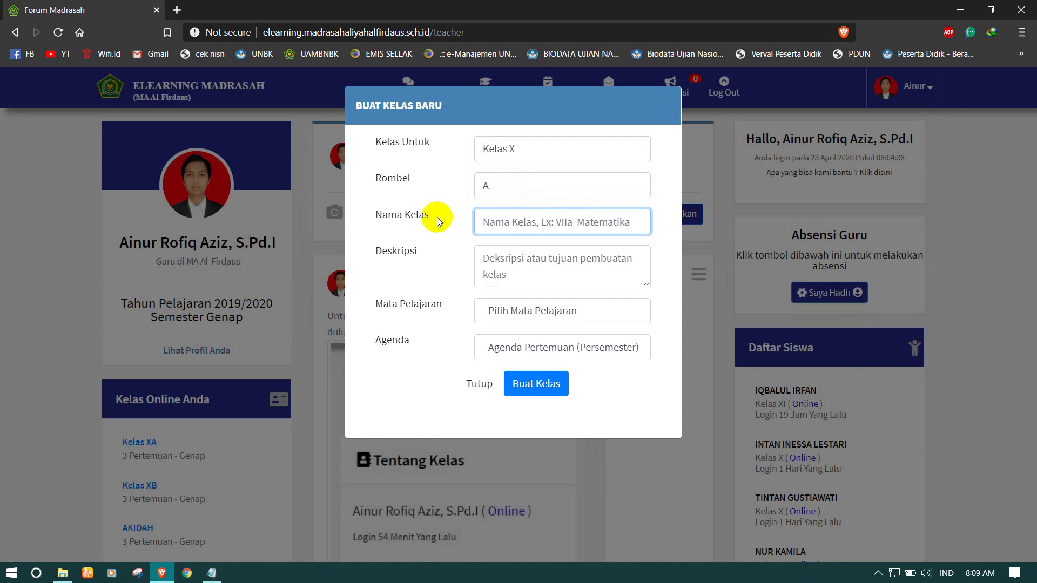
{"action": "left_click", "coordinate": [491, 258]}
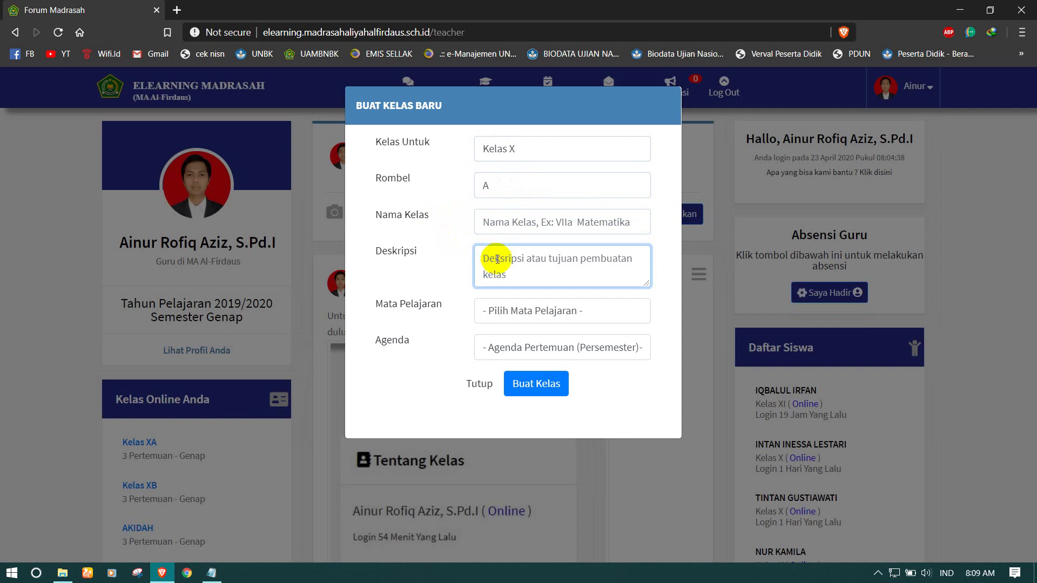
{"action": "left_click", "coordinate": [509, 225]}
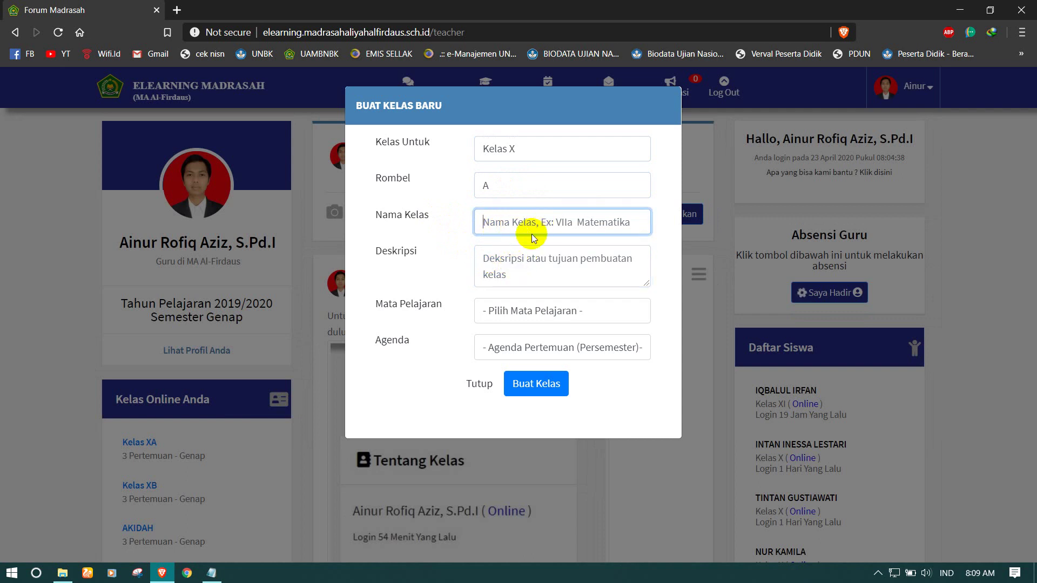
{"action": "left_click", "coordinate": [509, 263]}
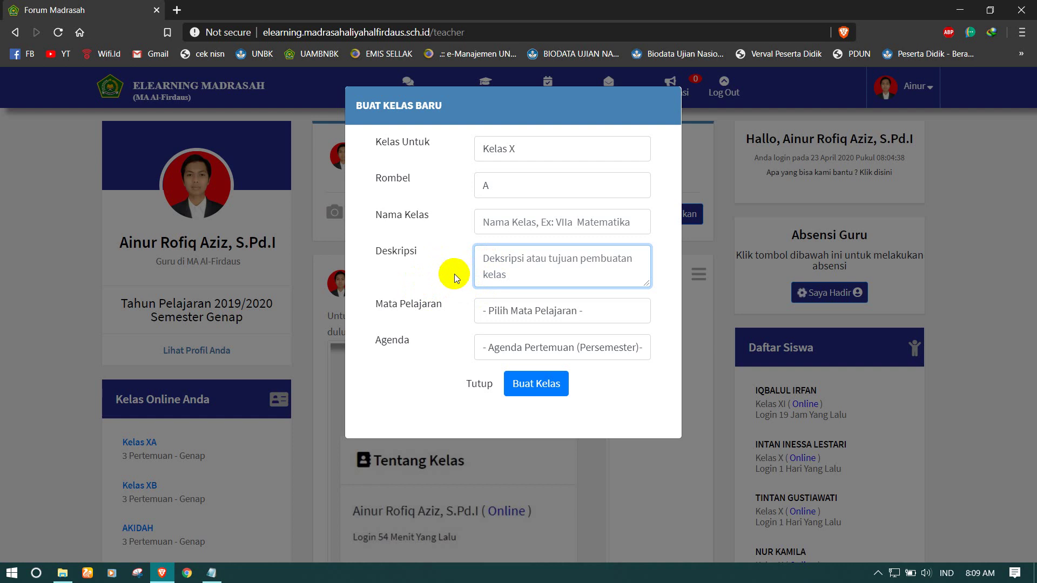
{"action": "left_click", "coordinate": [511, 313]}
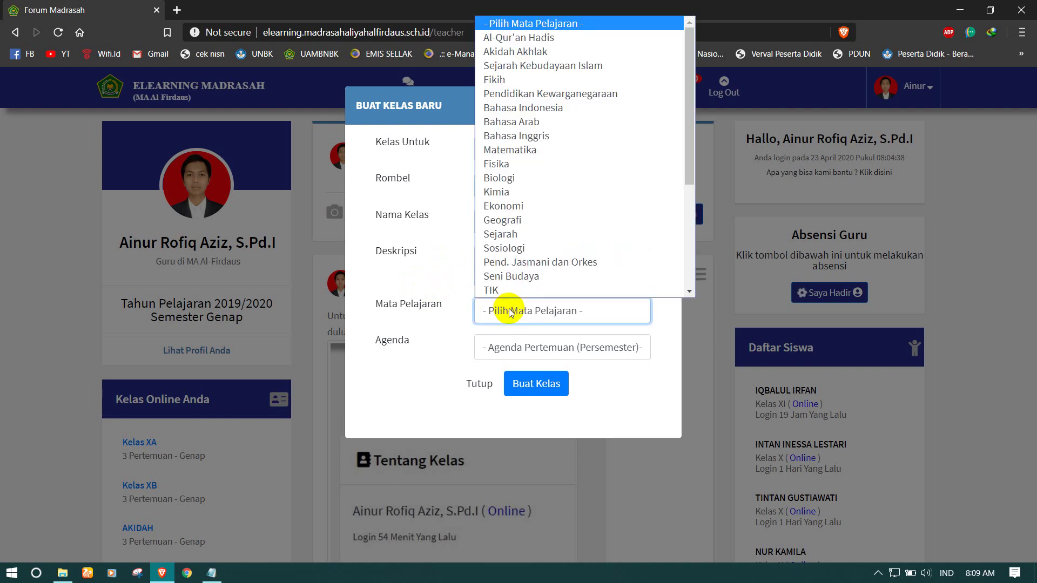
{"action": "left_click", "coordinate": [511, 313]}
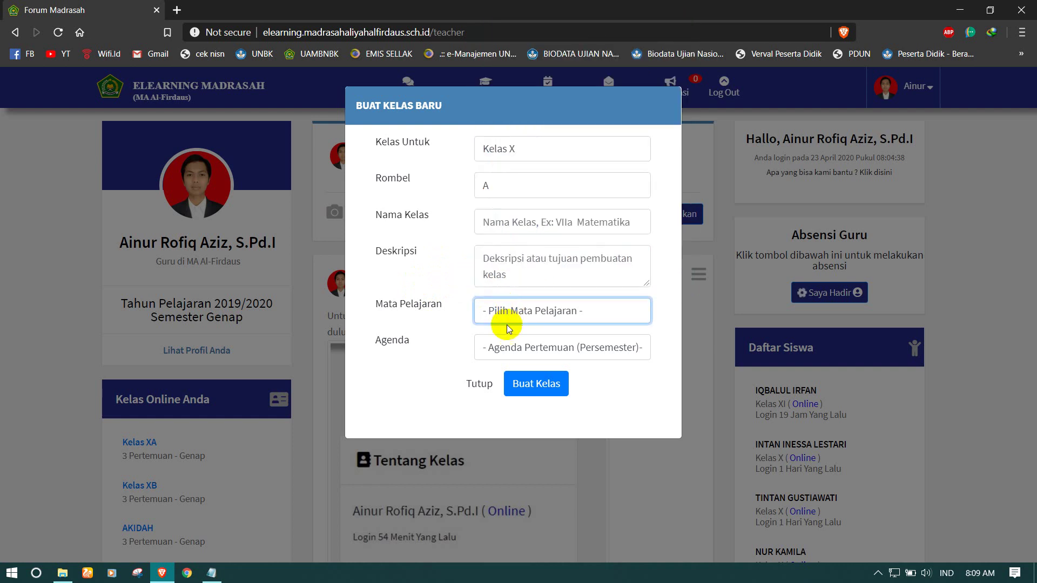
{"action": "left_click", "coordinate": [501, 349]}
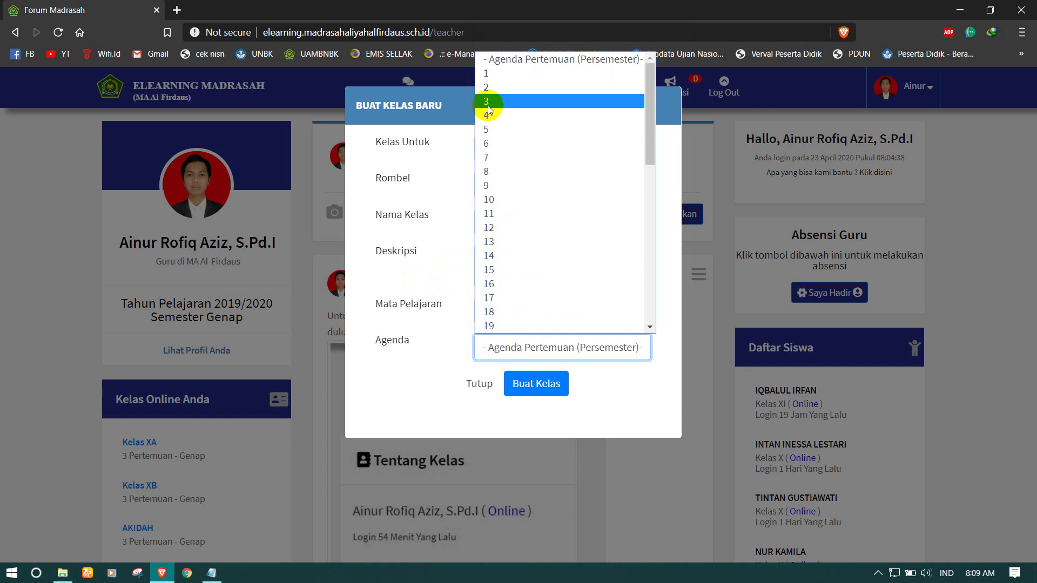
{"action": "scroll", "coordinate": [514, 271], "scroll_direction": "down", "scroll_amount": 8}
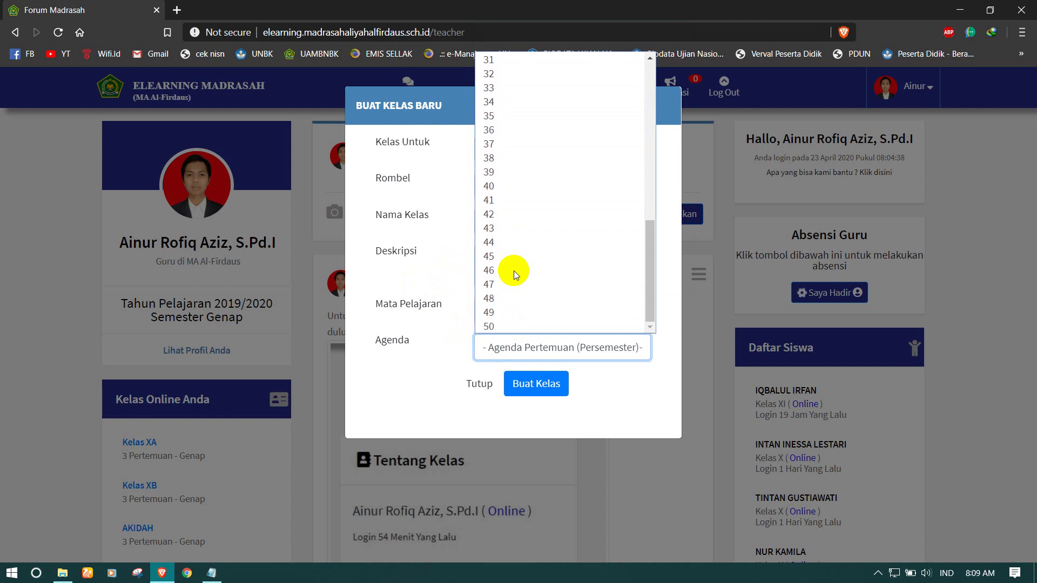
{"action": "left_click", "coordinate": [419, 374]}
{"action": "left_click", "coordinate": [419, 374]}
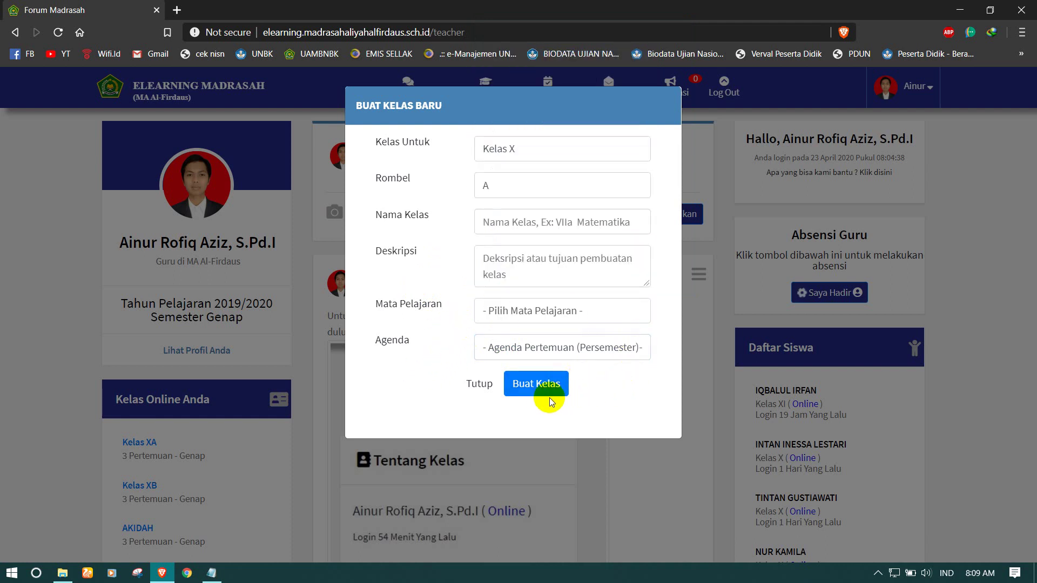
{"action": "left_click", "coordinate": [479, 384]}
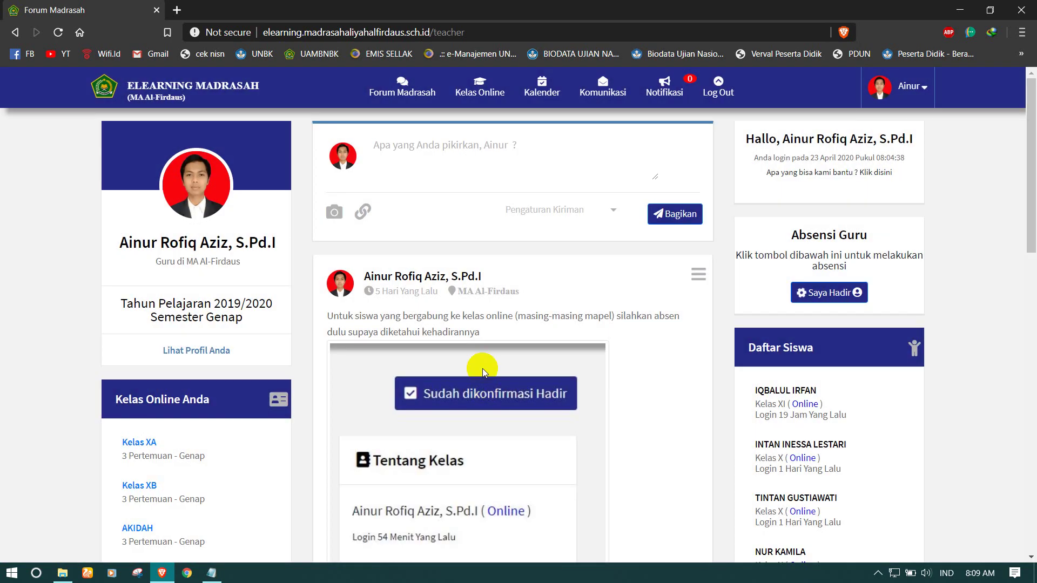
Open the Kelas XA class and view its student invitation list, closing it without adding any students.
{"action": "mouse_move", "coordinate": [483, 77]}
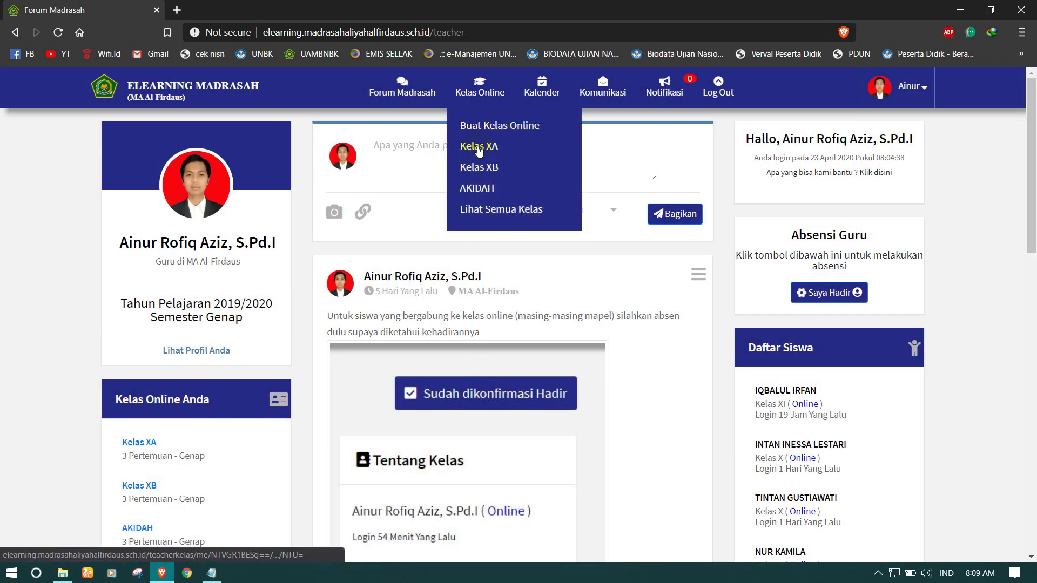
{"action": "left_click", "coordinate": [478, 147]}
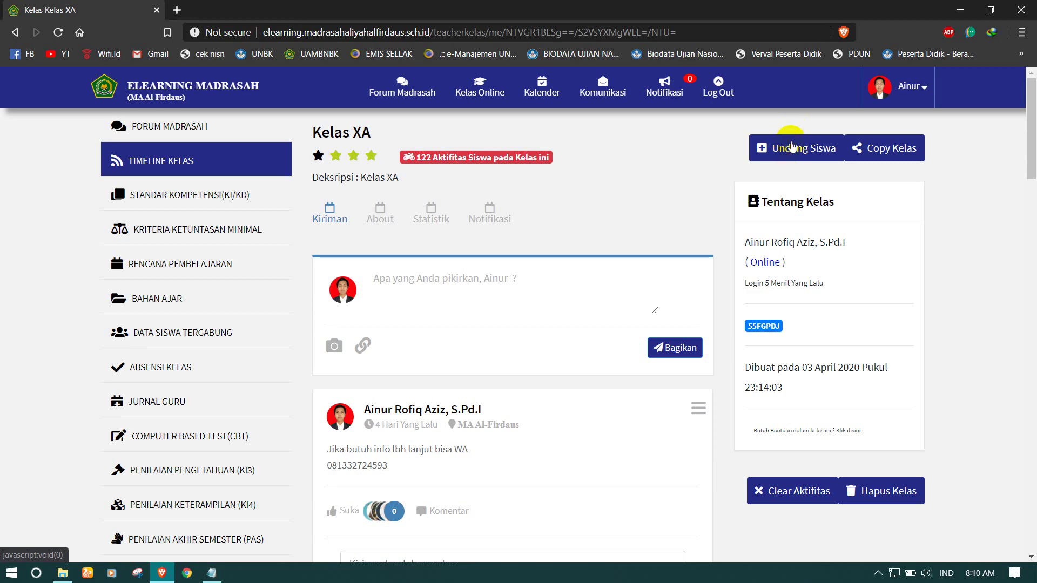
{"action": "left_click", "coordinate": [790, 150]}
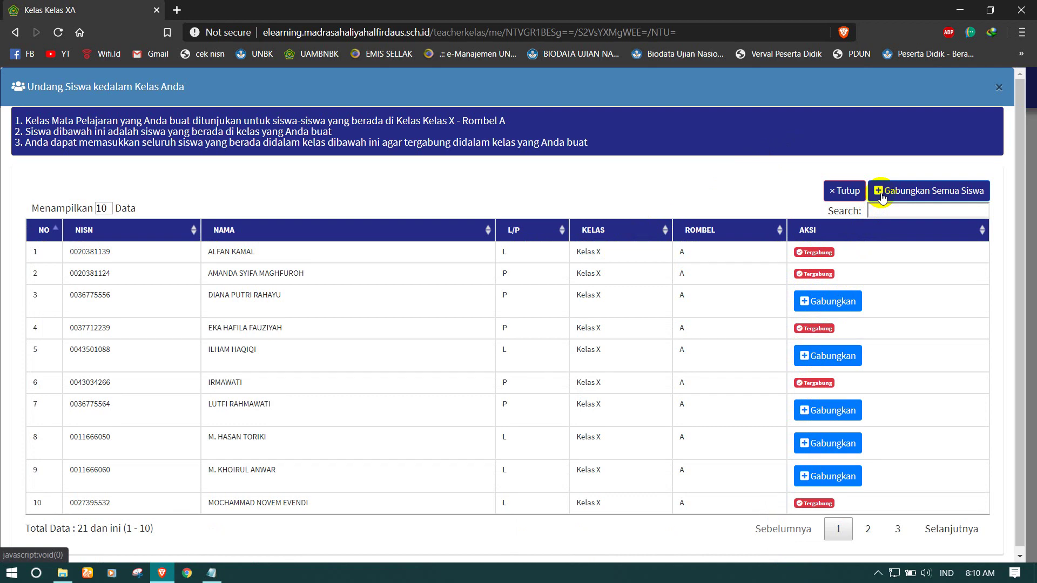
{"action": "left_click", "coordinate": [847, 191]}
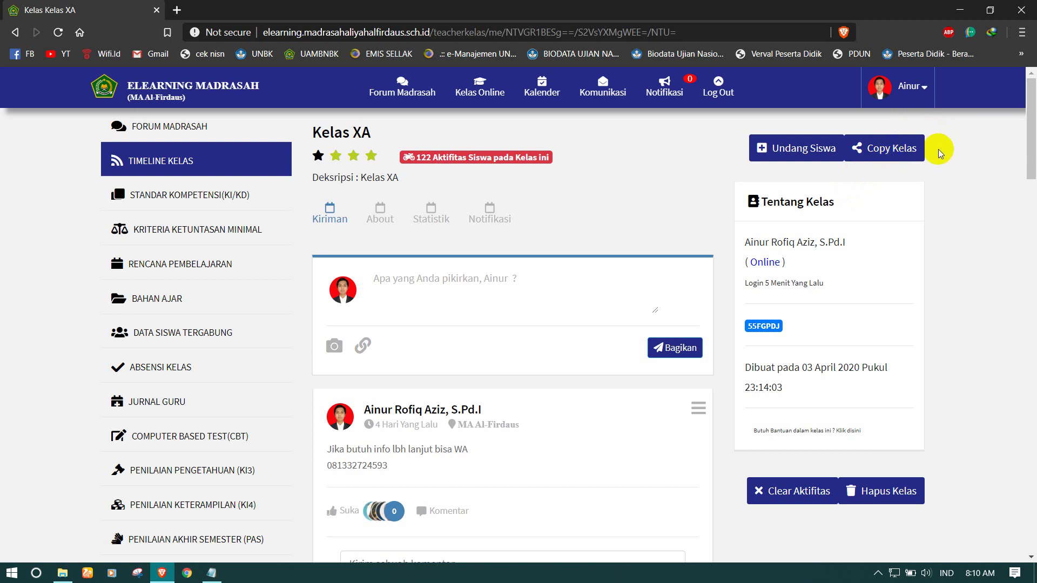
Review the content options and target classes for copying Kelas XA, and close the dialog without copying.
{"action": "left_click", "coordinate": [895, 151]}
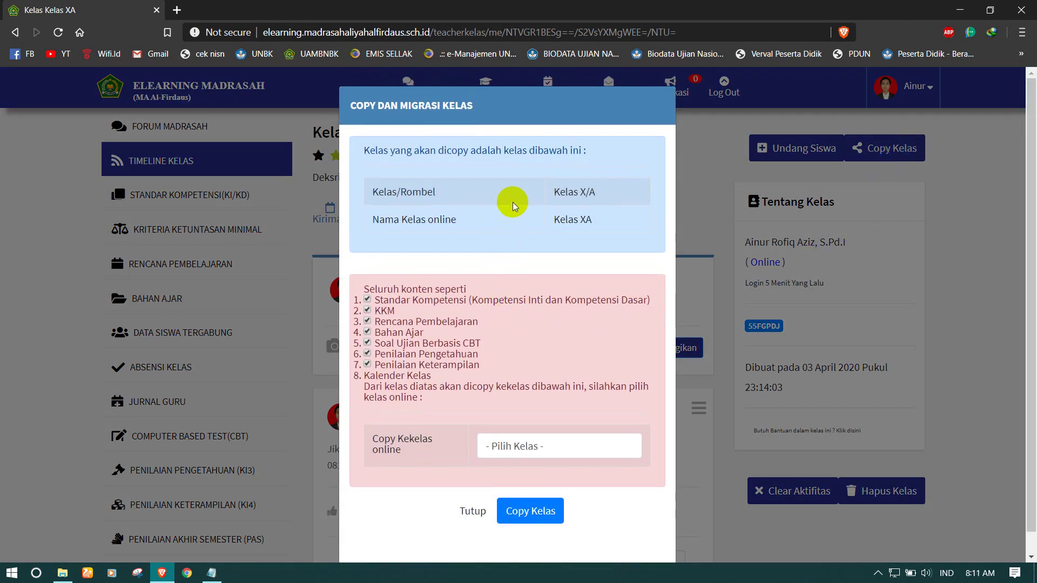
{"action": "left_click", "coordinate": [517, 453]}
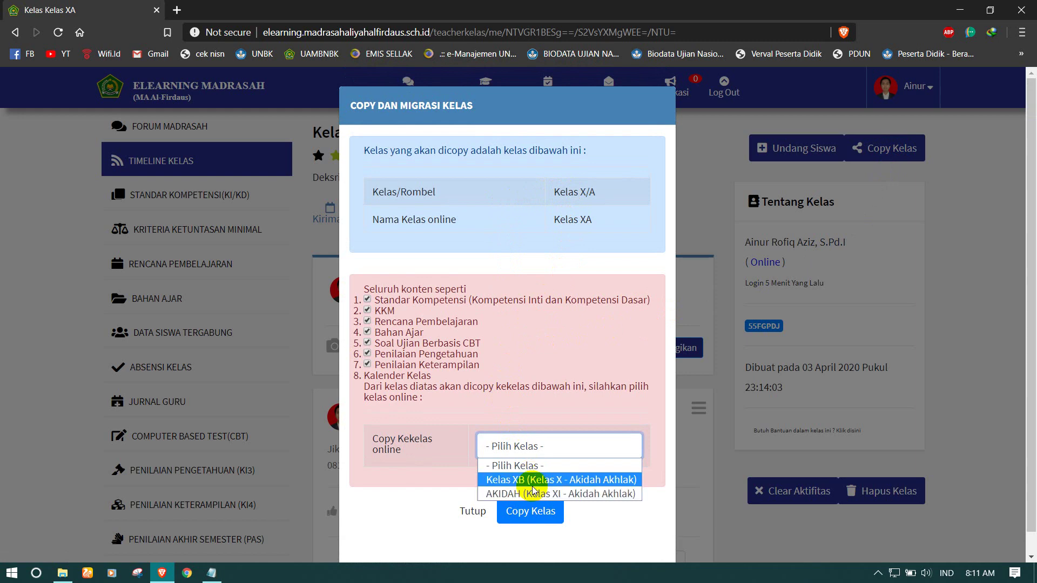
{"action": "left_click", "coordinate": [538, 258]}
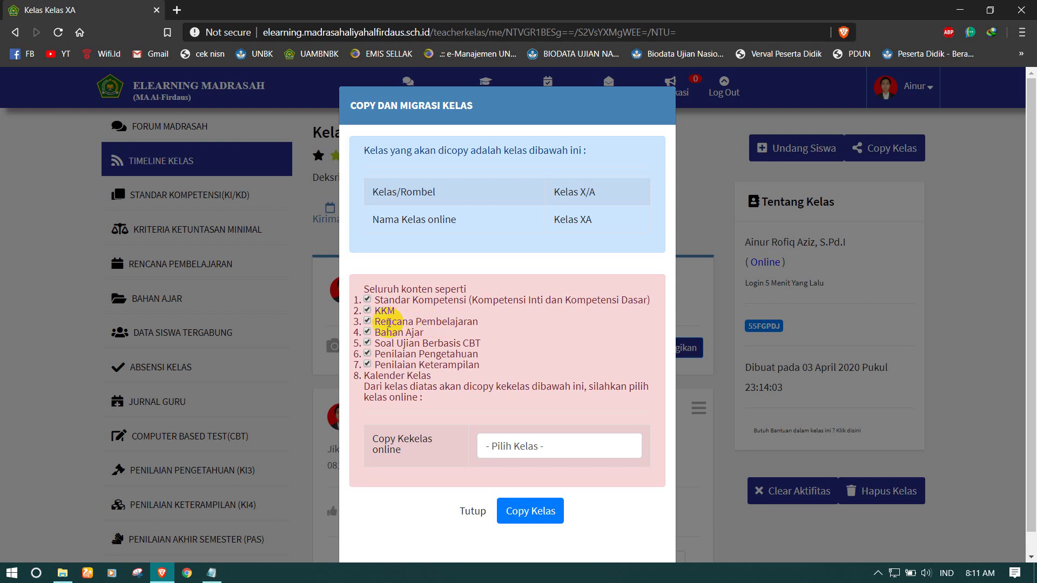
{"action": "left_click_drag", "start_coordinate": [388, 323], "coordinate": [442, 323]}
{"action": "left_click", "coordinate": [442, 324]}
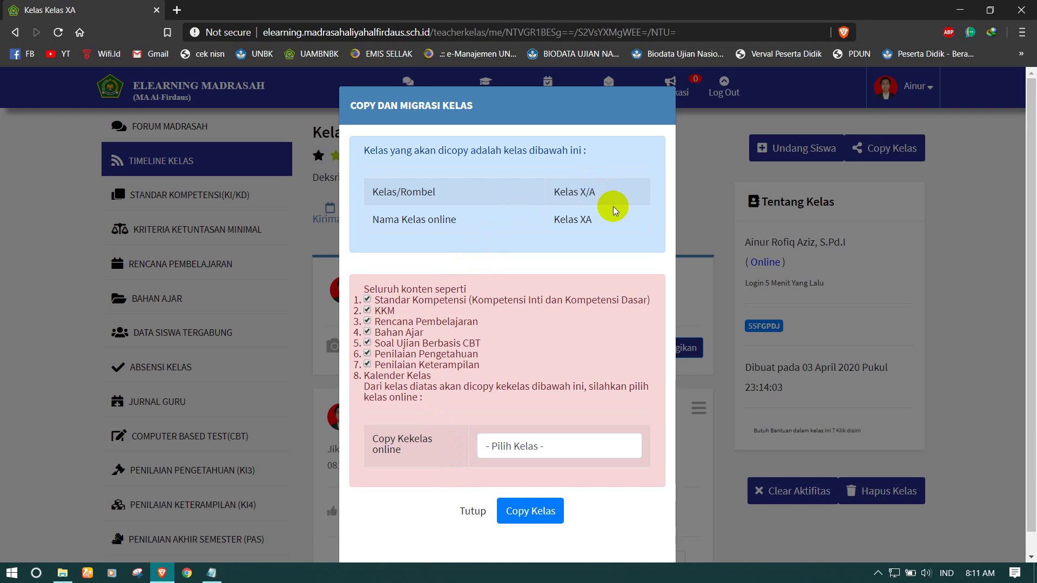
{"action": "left_click", "coordinate": [474, 512]}
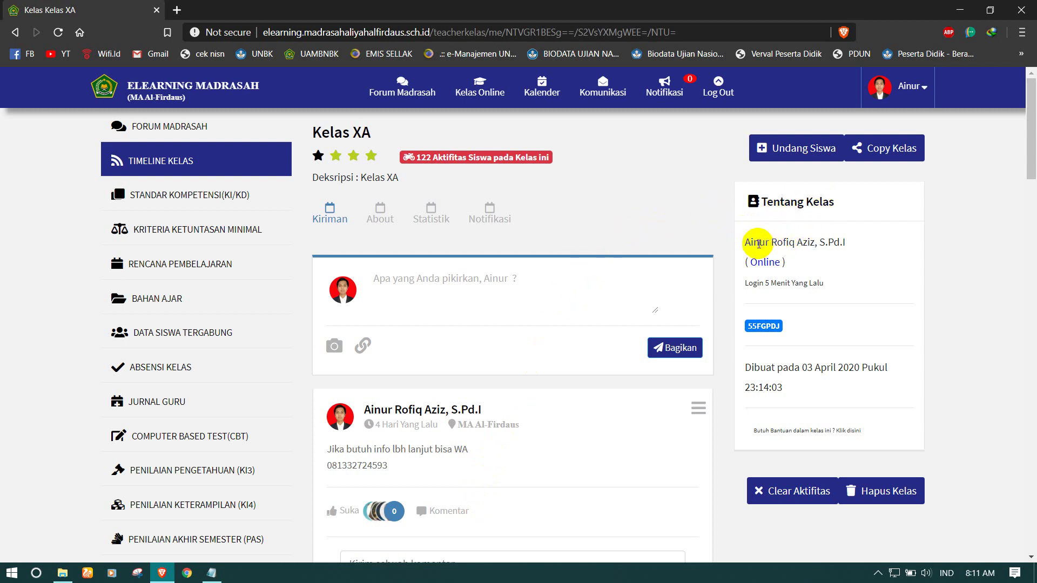
Examine the Tentang Kelas details of Kelas XA, including the teacher's status and class code, and return to Forum Madrasah.
{"action": "left_click_drag", "start_coordinate": [751, 243], "coordinate": [829, 243]}
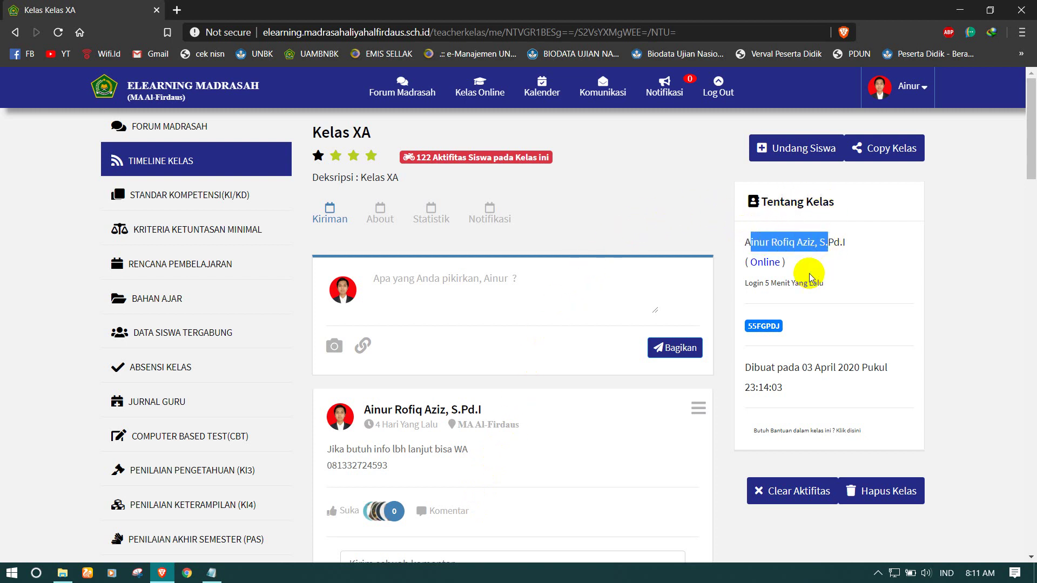
{"action": "left_click", "coordinate": [766, 266]}
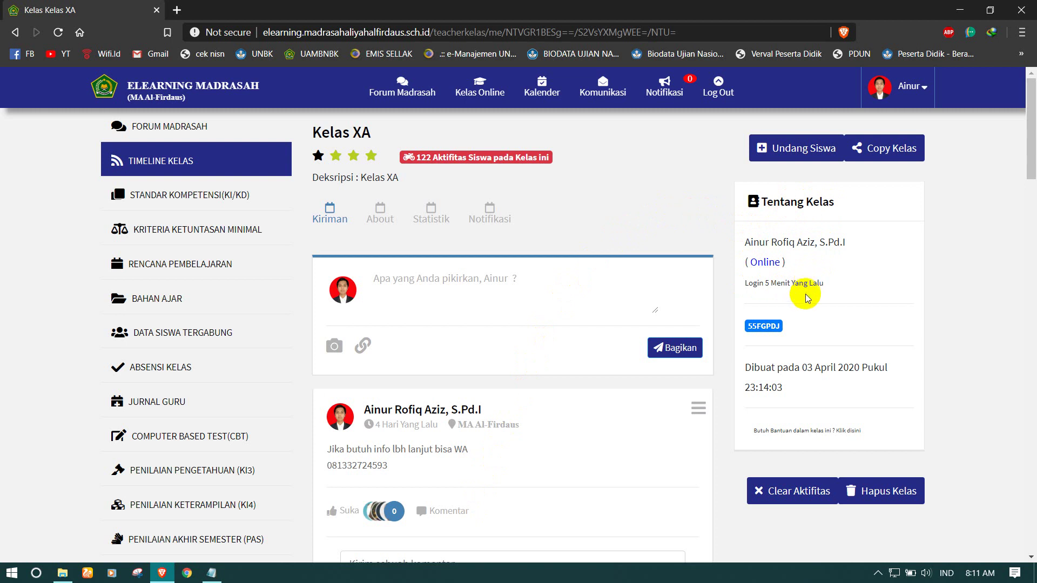
{"action": "right_click", "coordinate": [775, 326]}
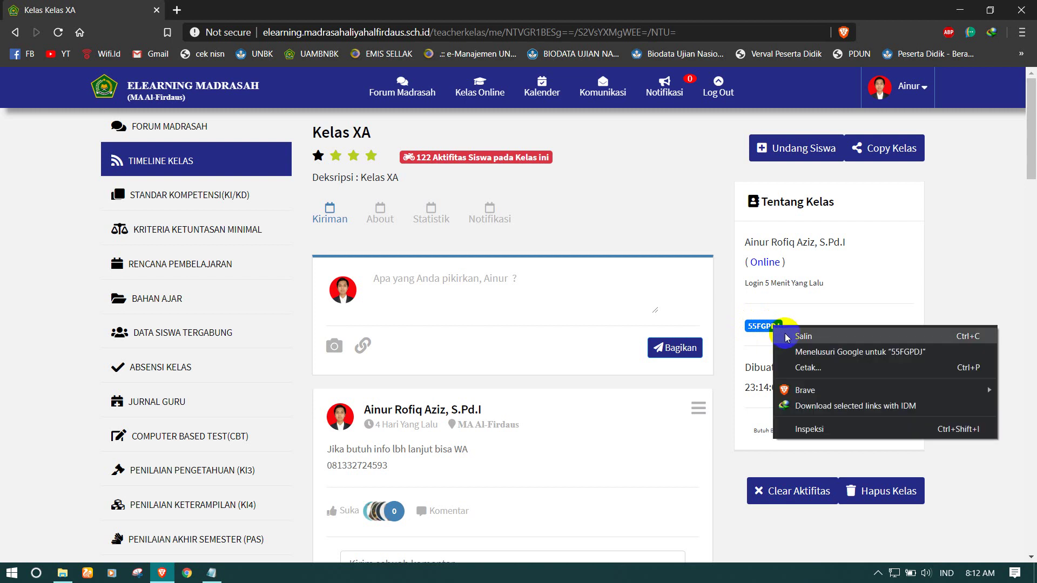
{"action": "left_click", "coordinate": [825, 299]}
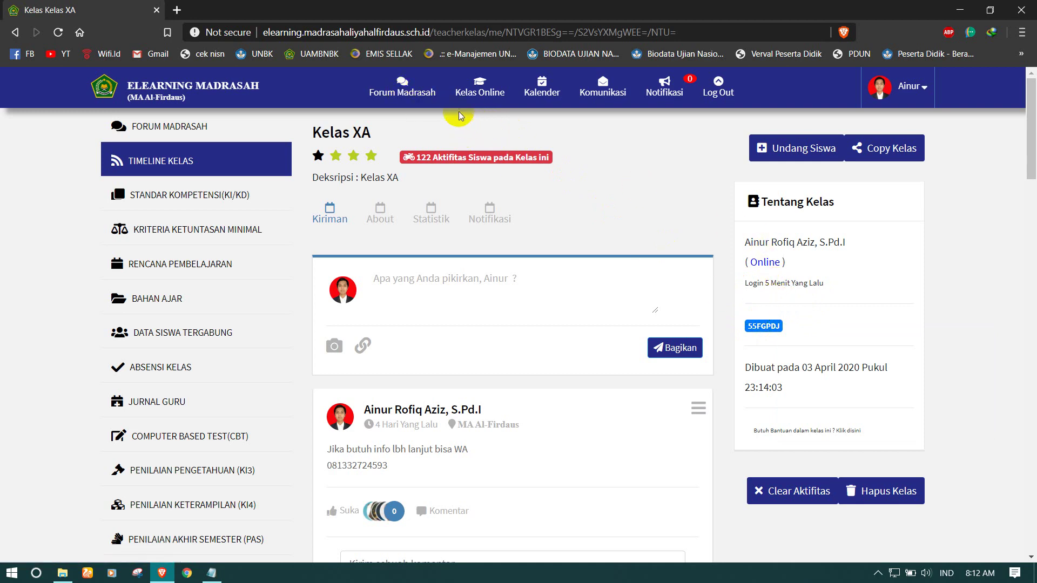
{"action": "left_click", "coordinate": [408, 83]}
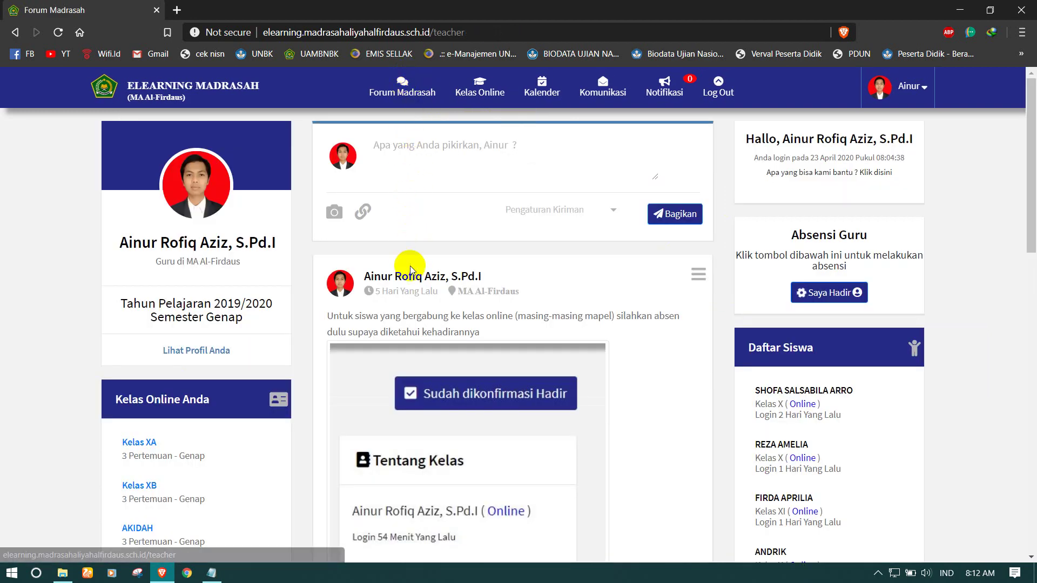
Examine the forum posts, including the one sharing the Kelas XA Akidah join token.
{"action": "scroll", "coordinate": [427, 273], "scroll_direction": "down", "scroll_amount": 8}
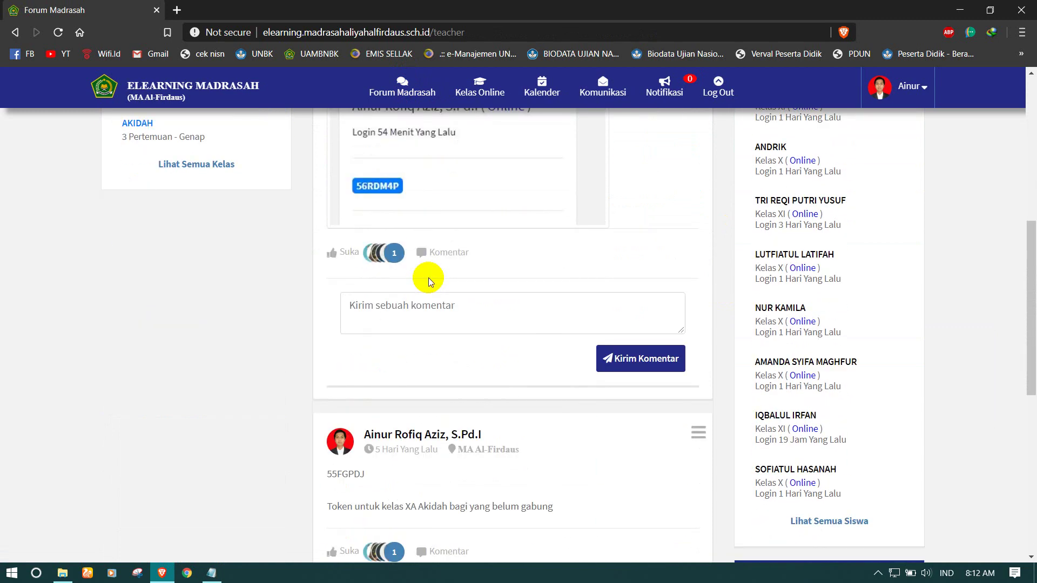
{"action": "scroll", "coordinate": [411, 280], "scroll_direction": "down", "scroll_amount": 5}
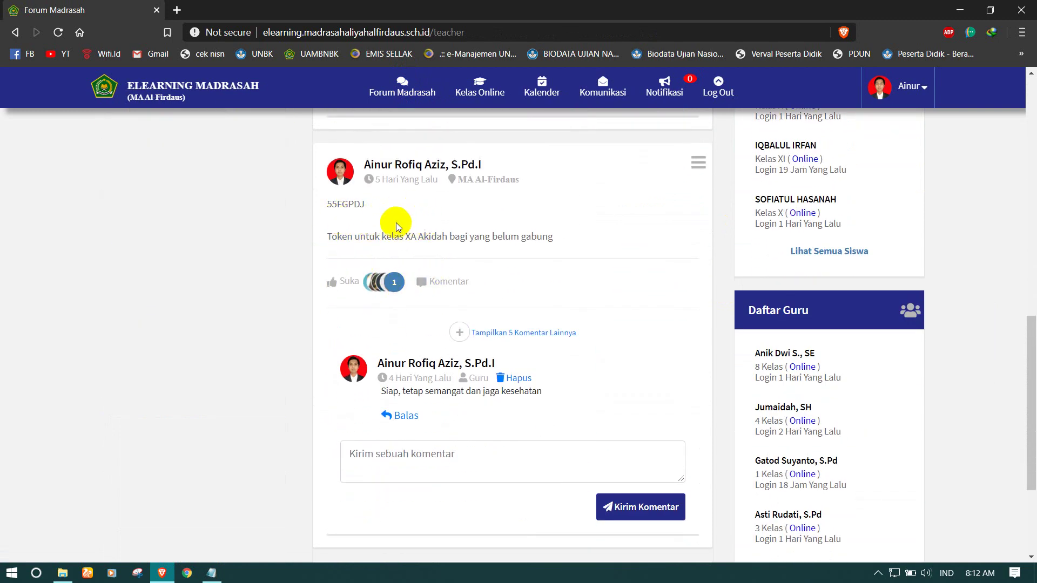
{"action": "triple_click", "coordinate": [325, 204]}
{"action": "left_click", "coordinate": [365, 226]}
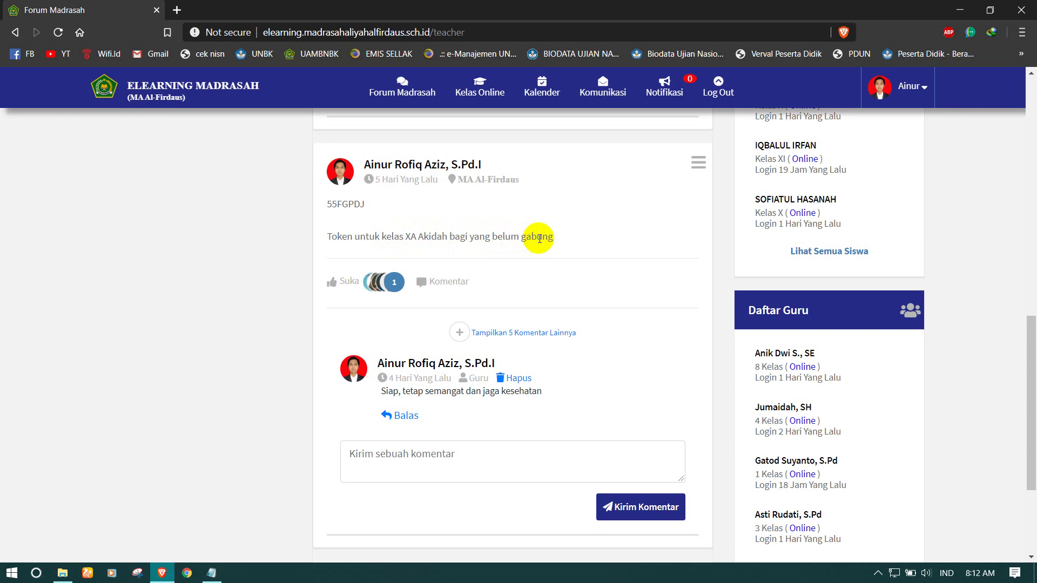
{"action": "scroll", "coordinate": [516, 253], "scroll_direction": "up", "scroll_amount": 10}
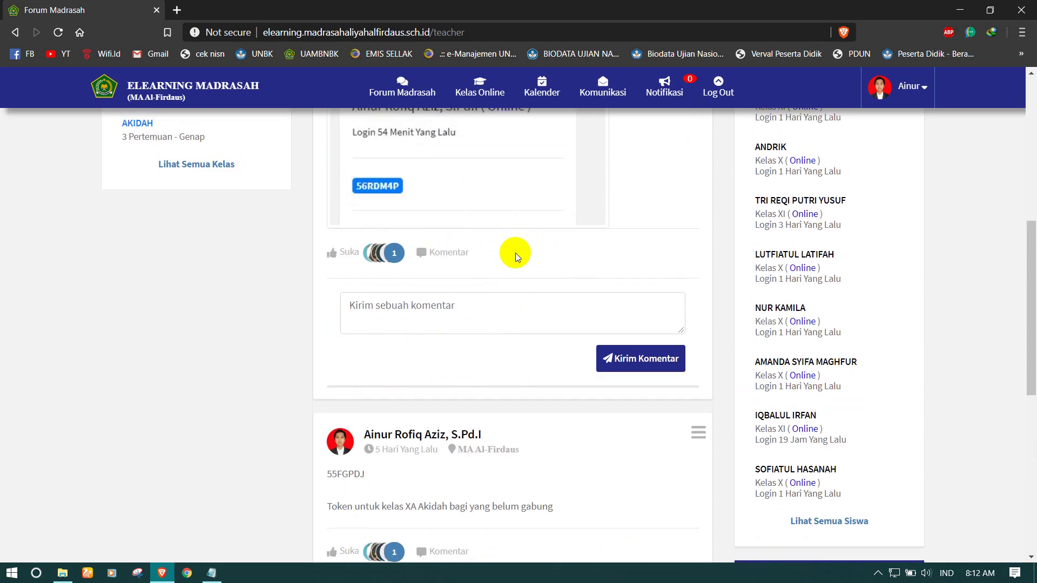
Open the Kelas XA class and examine its timeline, student activity link, class menu, and the Clear Aktifitas and Hapus Kelas options.
{"action": "left_click", "coordinate": [479, 92]}
{"action": "left_click", "coordinate": [485, 147]}
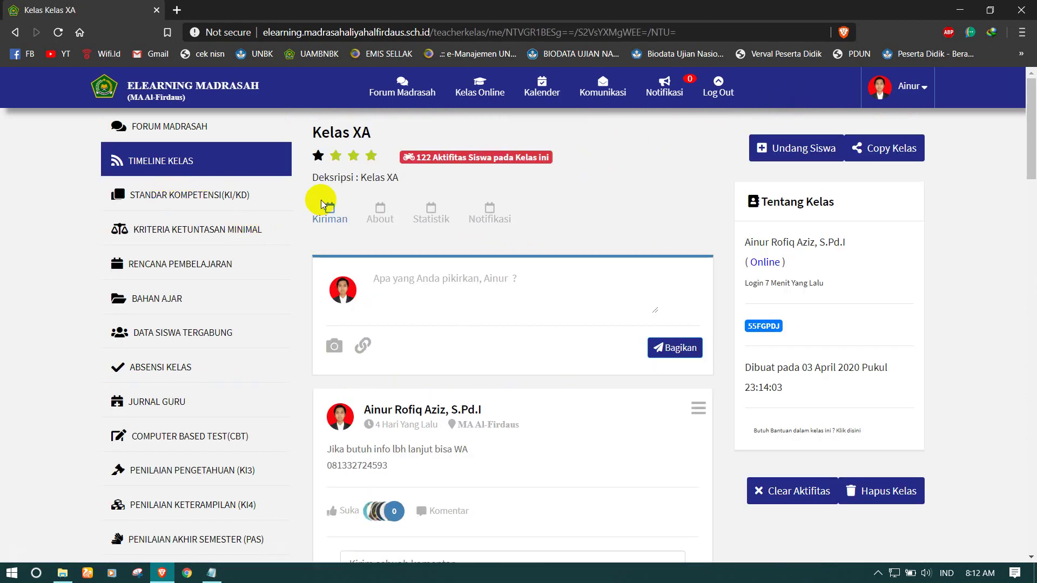
{"action": "scroll", "coordinate": [817, 346], "scroll_direction": "down", "scroll_amount": 3}
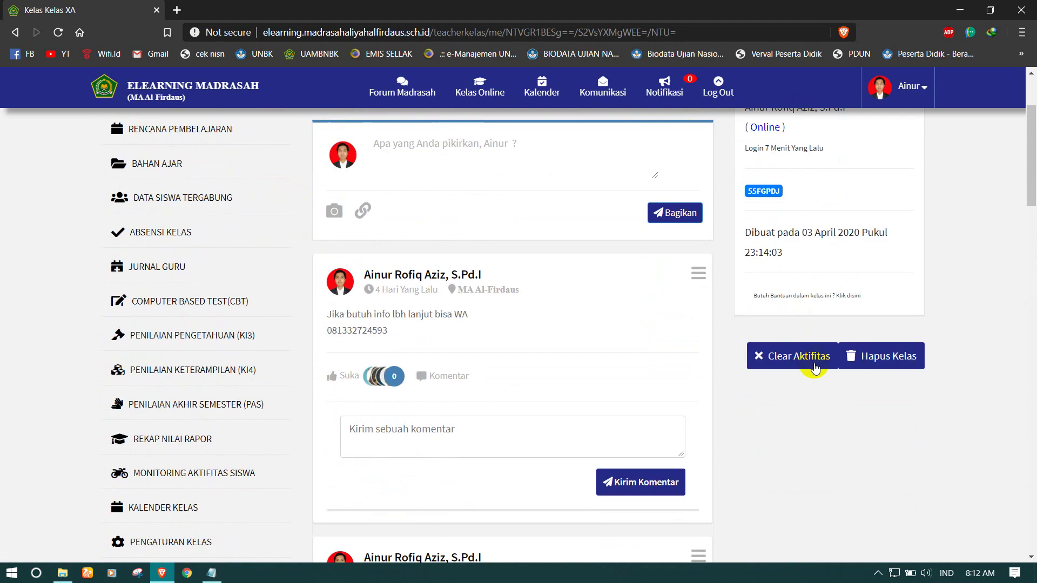
{"action": "scroll", "coordinate": [653, 324], "scroll_direction": "up", "scroll_amount": 1}
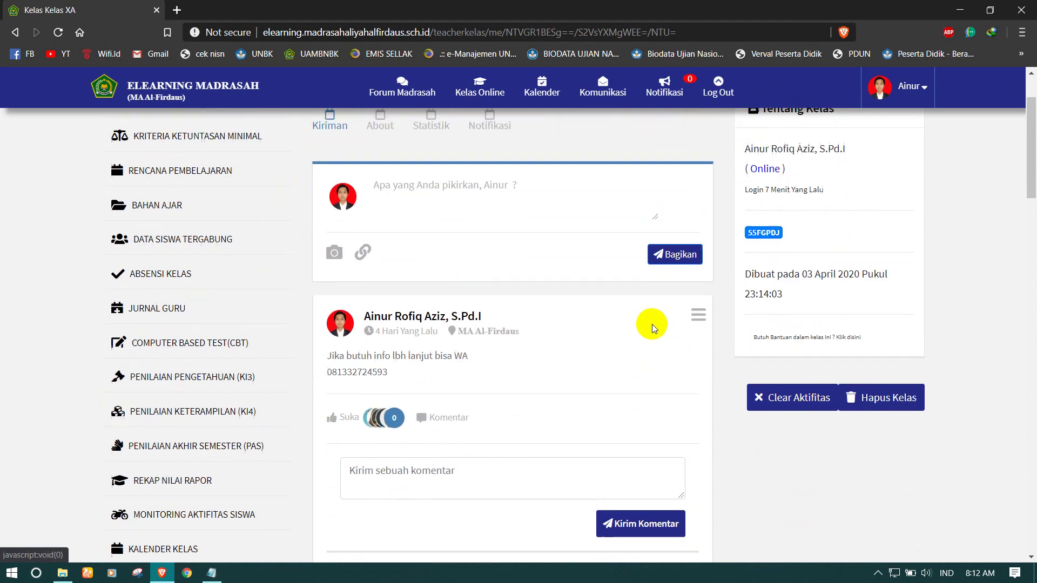
{"action": "scroll", "coordinate": [621, 308], "scroll_direction": "up", "scroll_amount": 2}
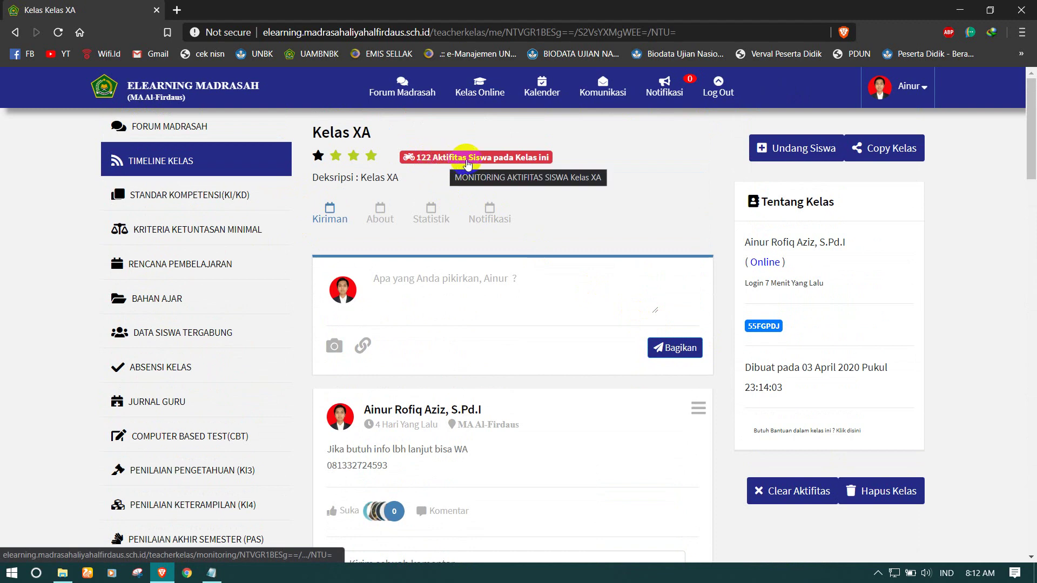
{"action": "scroll", "coordinate": [675, 287], "scroll_direction": "down", "scroll_amount": 5}
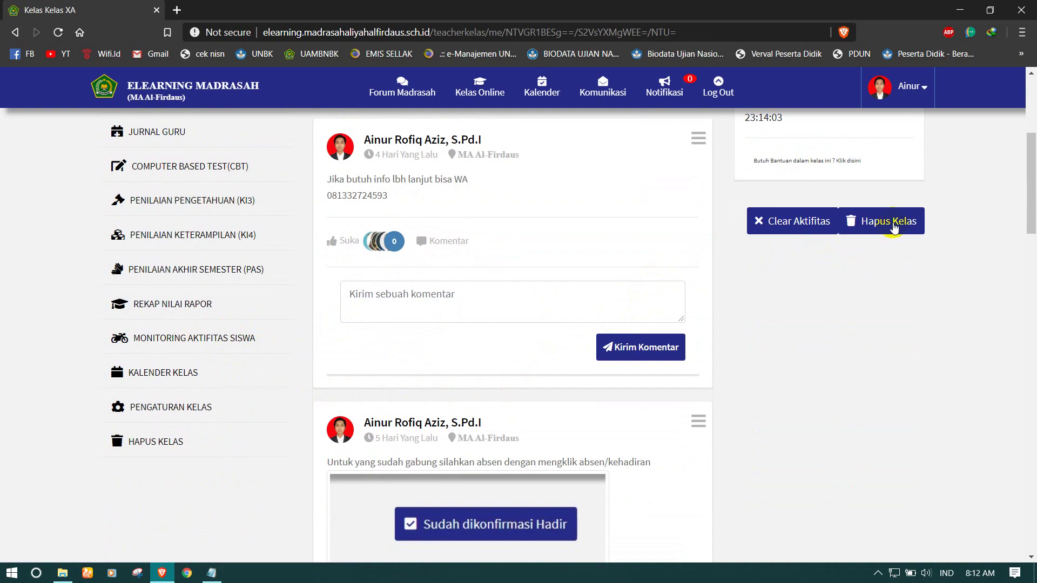
{"action": "scroll", "coordinate": [514, 302], "scroll_direction": "up", "scroll_amount": 5}
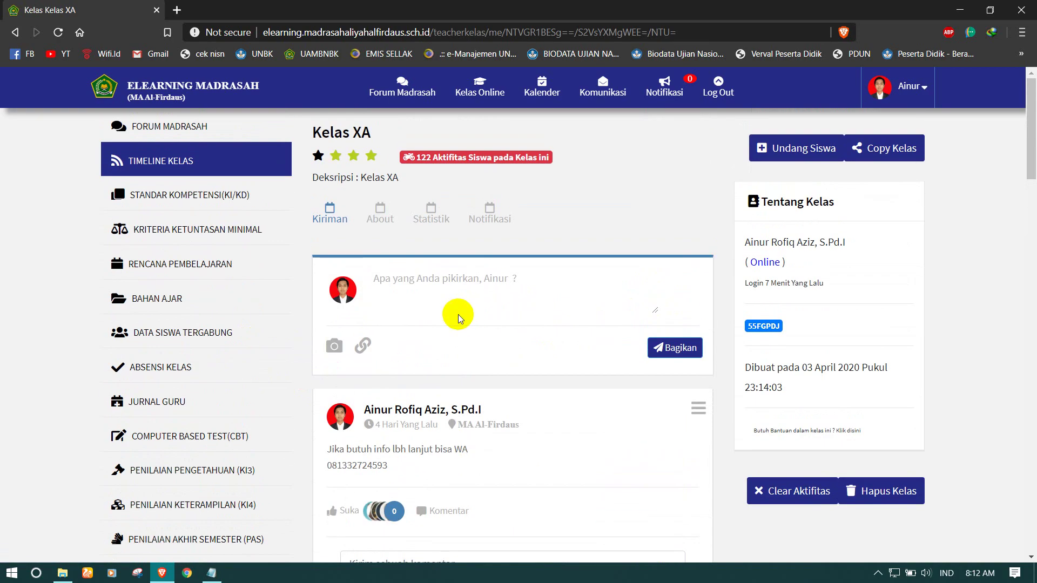
{"action": "scroll", "coordinate": [453, 308], "scroll_direction": "down", "scroll_amount": 2}
{"action": "scroll", "coordinate": [432, 221], "scroll_direction": "up", "scroll_amount": 1}
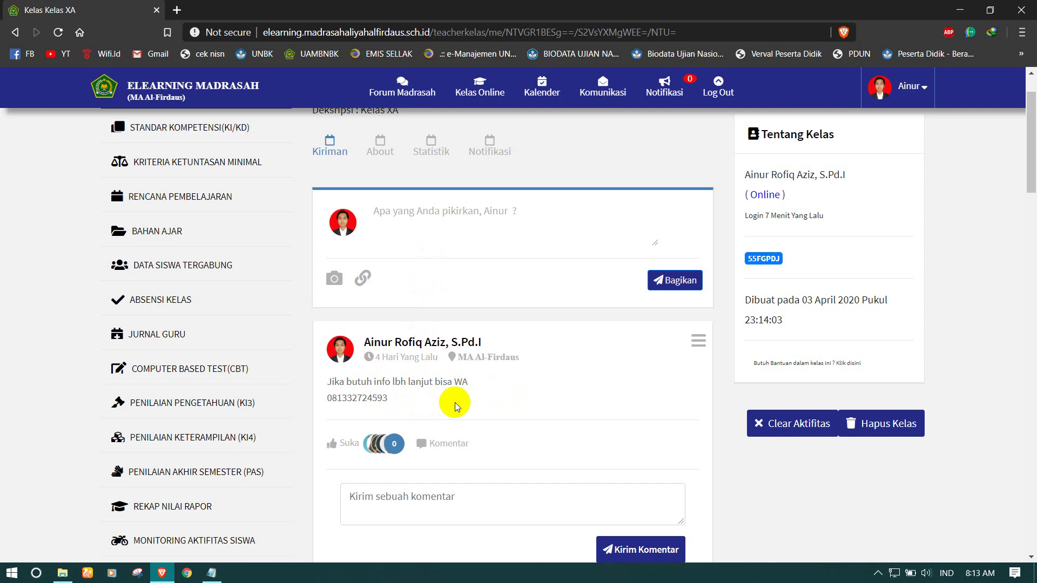
{"action": "scroll", "coordinate": [290, 354], "scroll_direction": "up", "scroll_amount": 1}
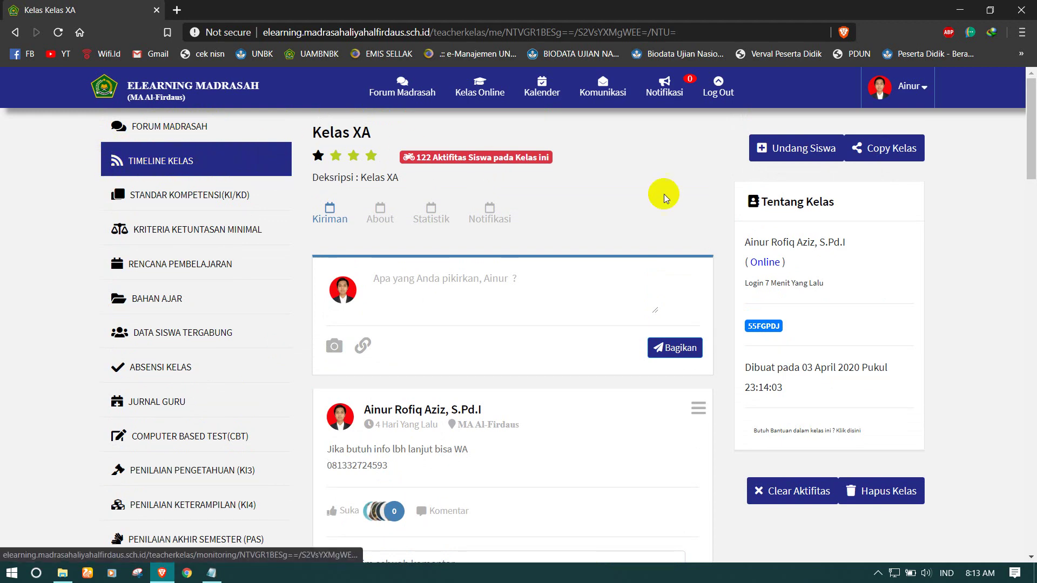
Open the Standar Kompetensi (KI/KD) page of Kelas XA, open the 3 - Pengetahuan core competency description for editing, and save it.
{"action": "left_click", "coordinate": [192, 198]}
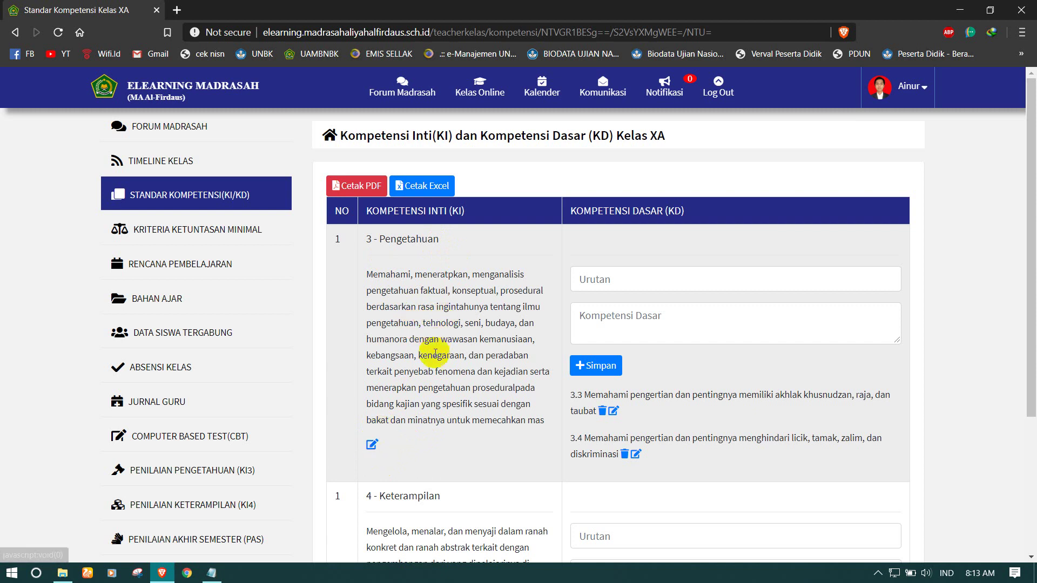
{"action": "left_click", "coordinate": [372, 445]}
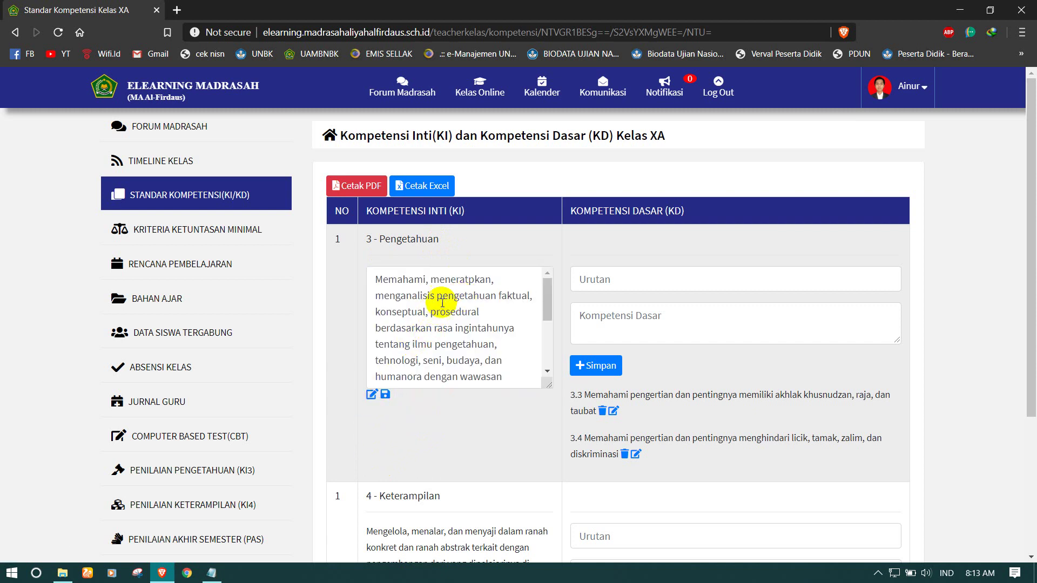
{"action": "left_click", "coordinate": [385, 395]}
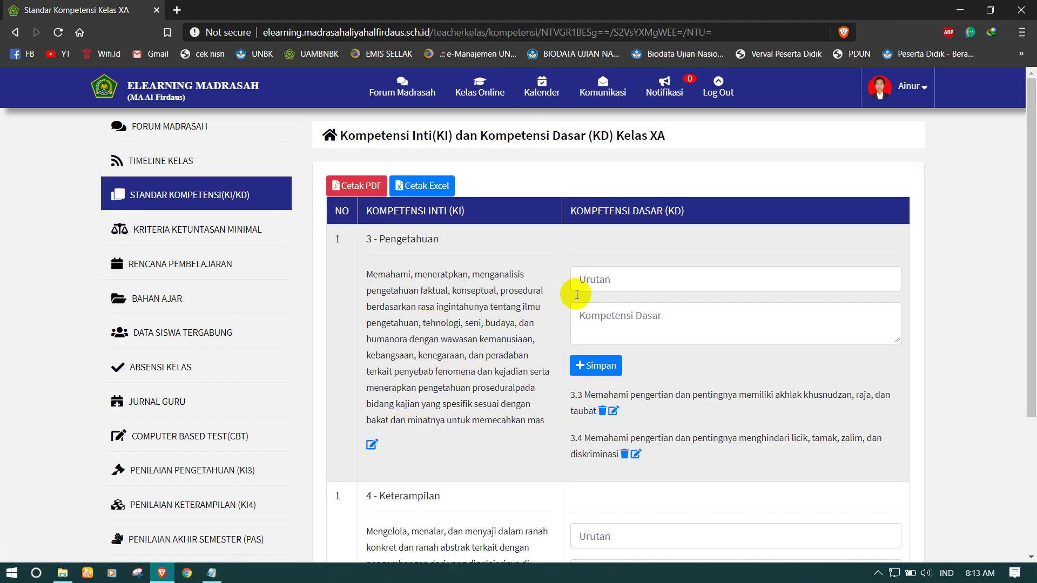
Try order number 1 in Urutan for a new Kompetensi Dasar under 3 - Pengetahuan, and clear the field.
{"action": "left_click", "coordinate": [621, 279]}
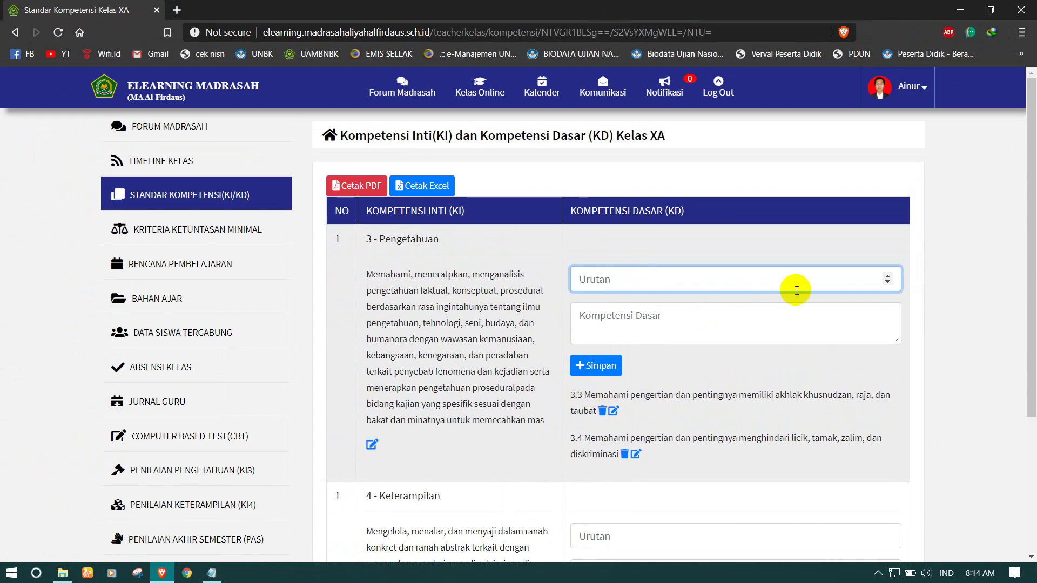
{"action": "left_click", "coordinate": [888, 276]}
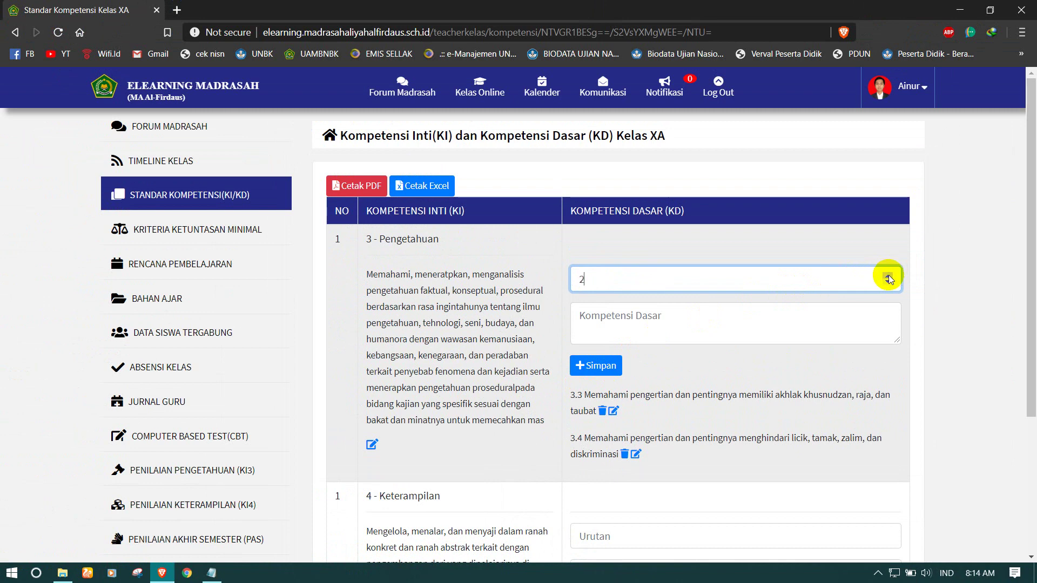
{"action": "left_click", "coordinate": [888, 275]}
{"action": "left_click", "coordinate": [889, 275]}
{"action": "left_click", "coordinate": [724, 320]}
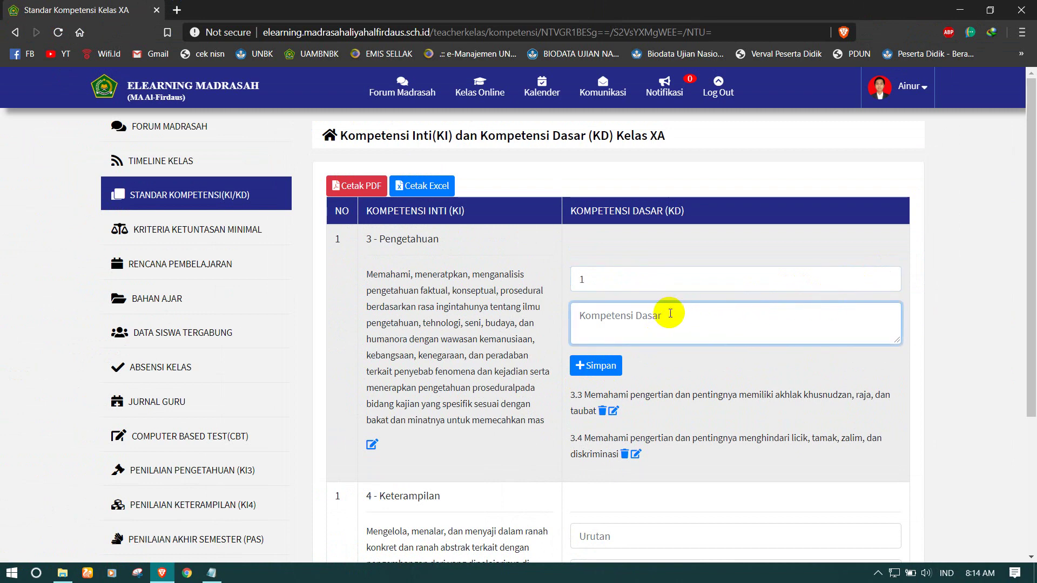
{"action": "double_click", "coordinate": [578, 280]}
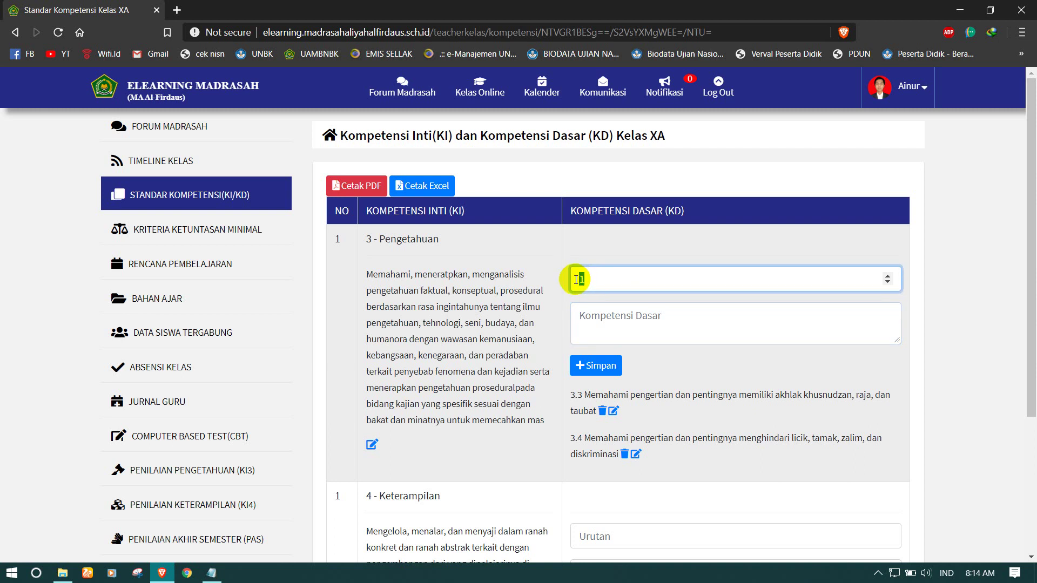
{"action": "key", "text": "BackSpace"}
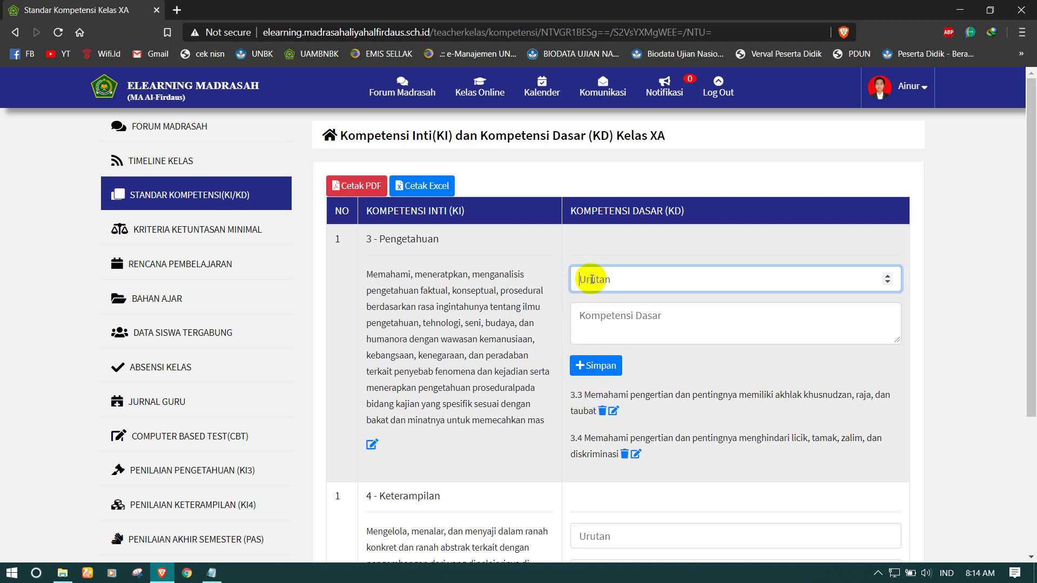
Try order number 3 in Urutan for the new 3 - Pengetahuan Kompetensi Dasar, and lower it to 0 without saving.
{"action": "type", "text": "3"}
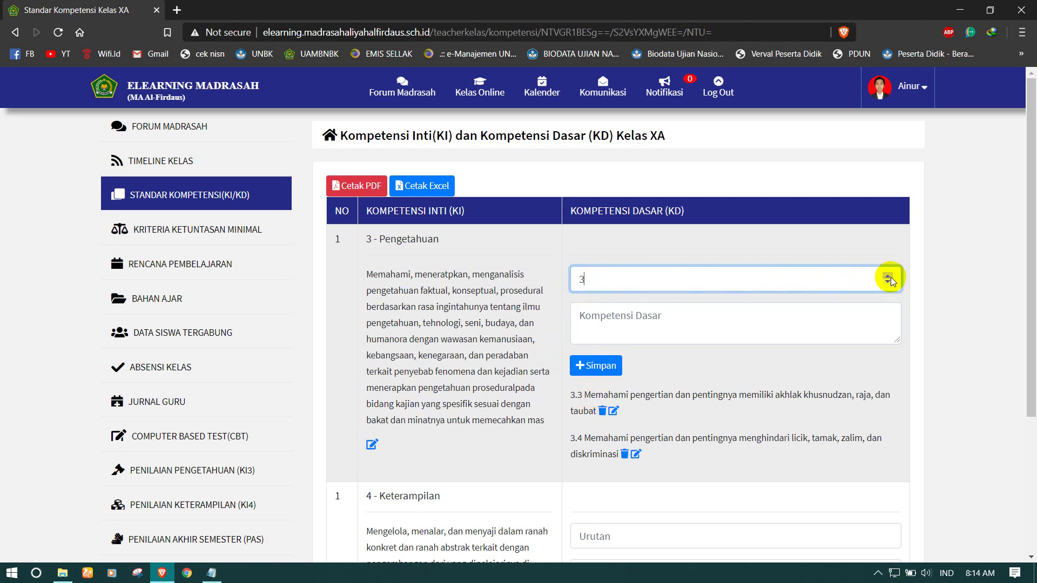
{"action": "left_click", "coordinate": [828, 318]}
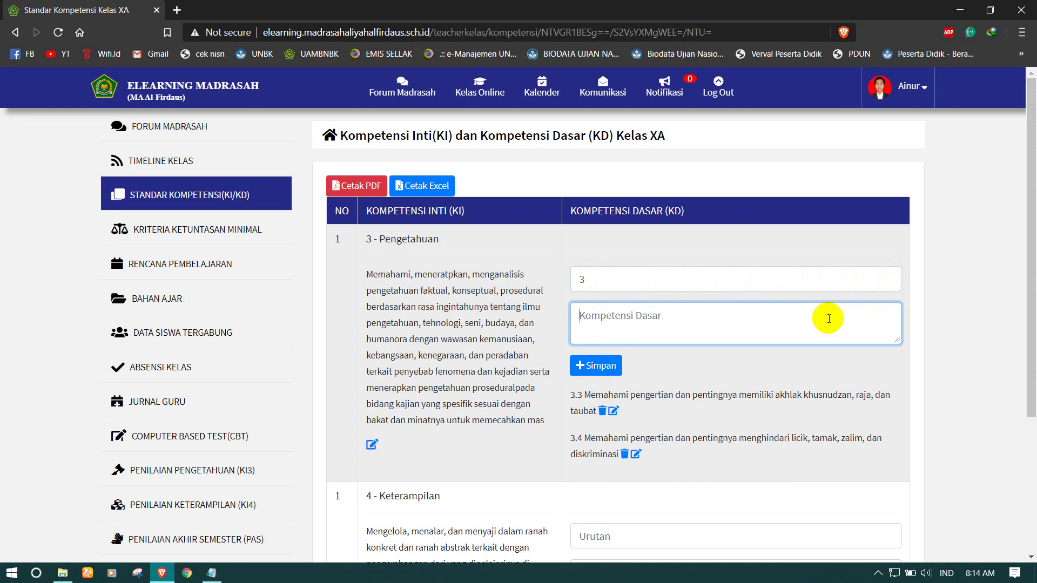
{"action": "left_click", "coordinate": [887, 281]}
{"action": "left_click", "coordinate": [888, 282]}
{"action": "left_click", "coordinate": [888, 281]}
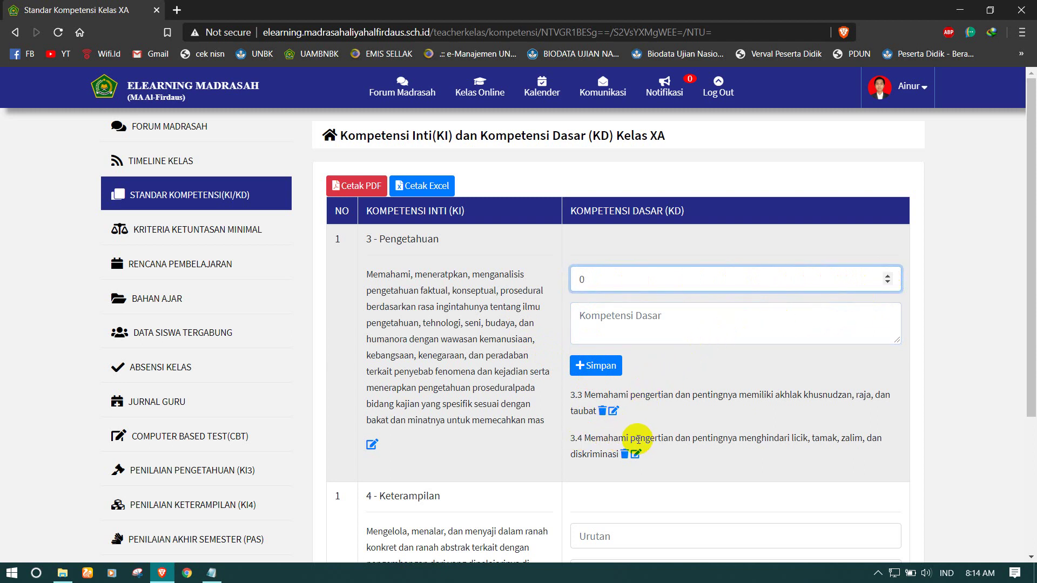
Examine the 4 - Keterampilan competencies and the PDF and Excel print options on the KI/KD page.
{"action": "scroll", "coordinate": [680, 445], "scroll_direction": "down", "scroll_amount": 3}
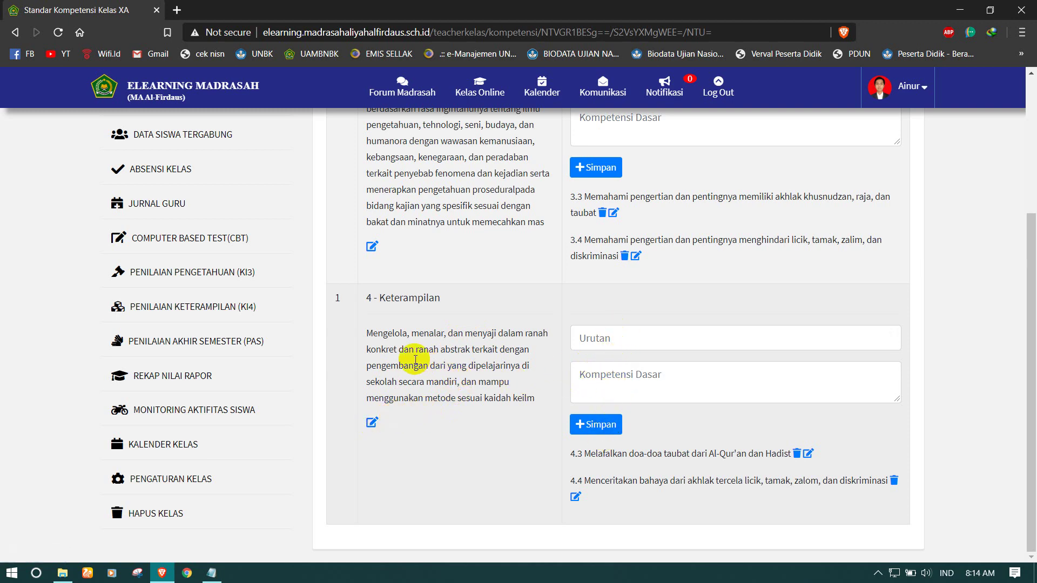
{"action": "type", "text": "0"}
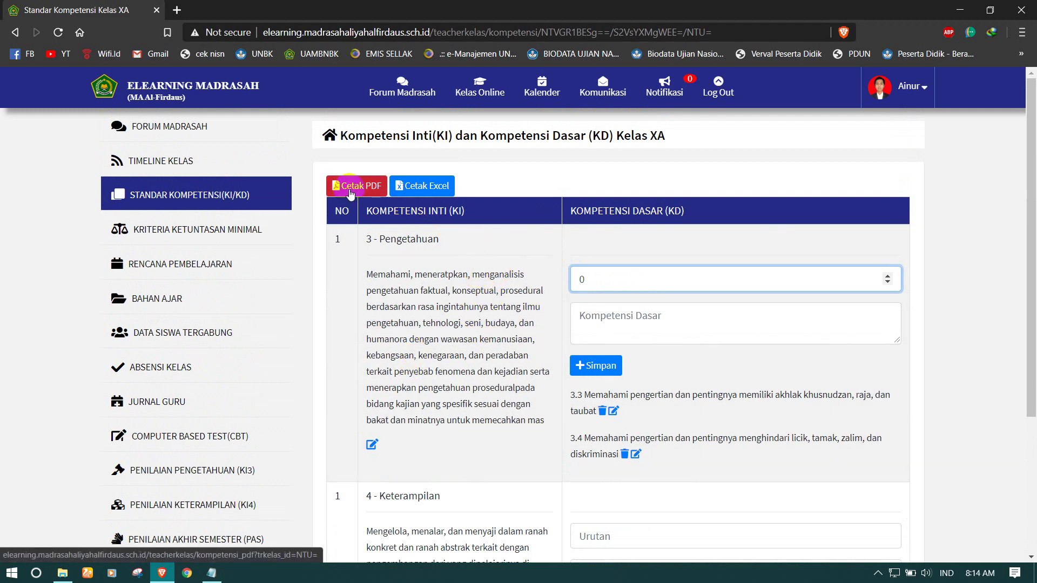
{"action": "left_click", "coordinate": [417, 188]}
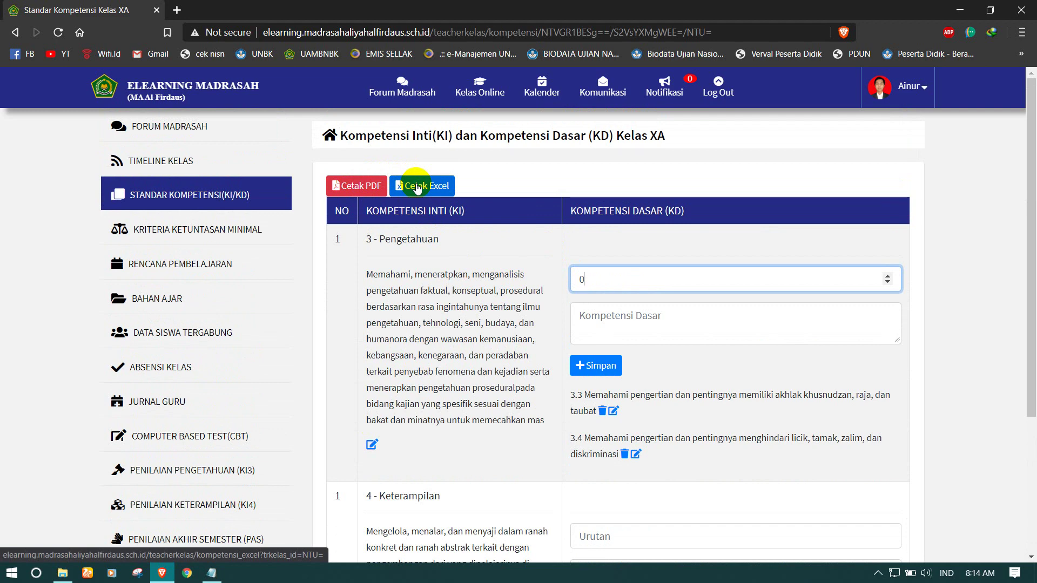
Open the Kriteria Ketuntasan Minimal page and review the Kompleksitas, Daya Dukung and Intake Peserta Didik weight choices for KD.1.
{"action": "left_click", "coordinate": [204, 237]}
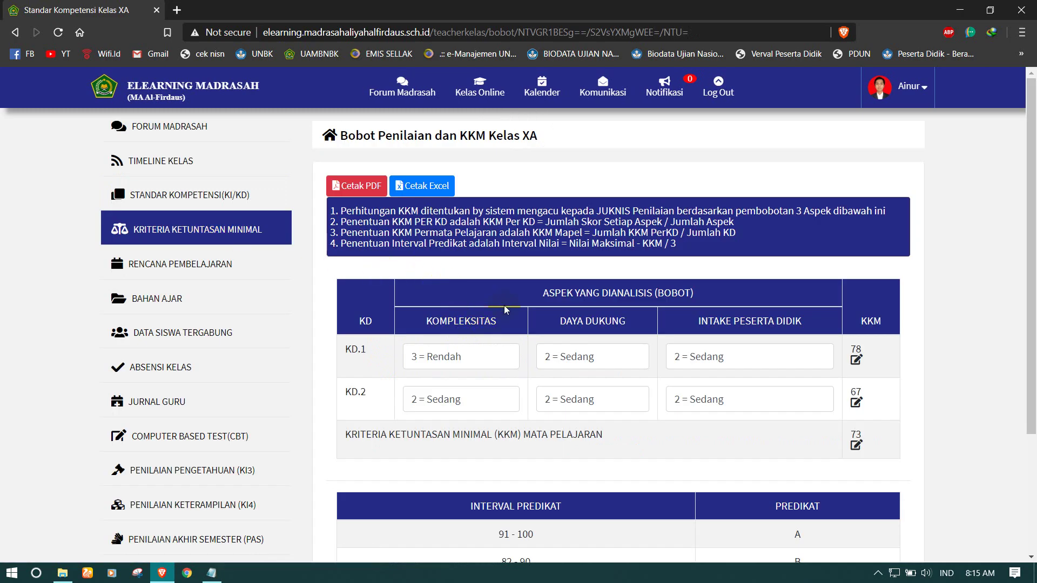
{"action": "scroll", "coordinate": [506, 309], "scroll_direction": "down", "scroll_amount": 3}
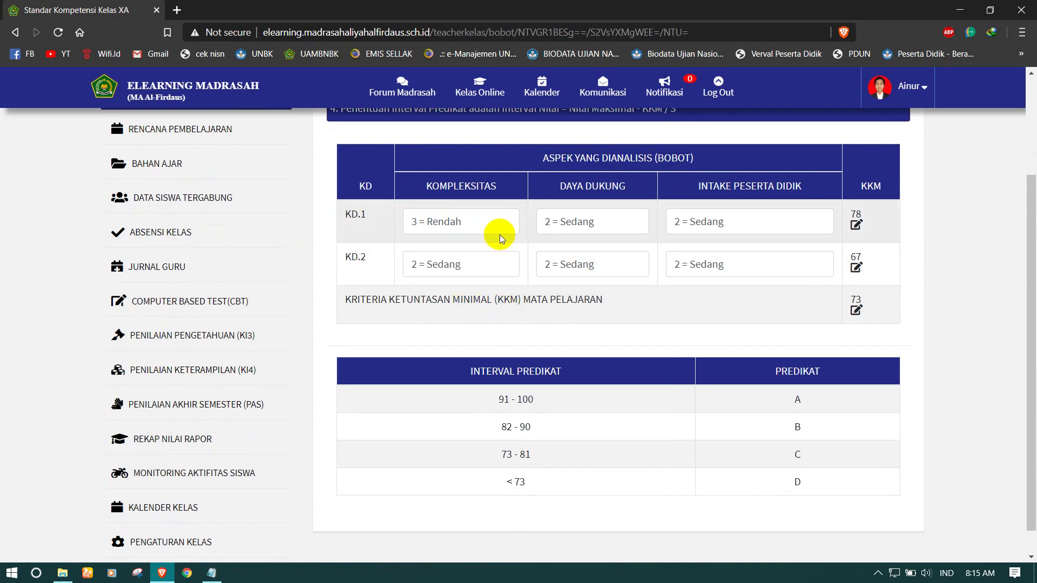
{"action": "left_click", "coordinate": [462, 222]}
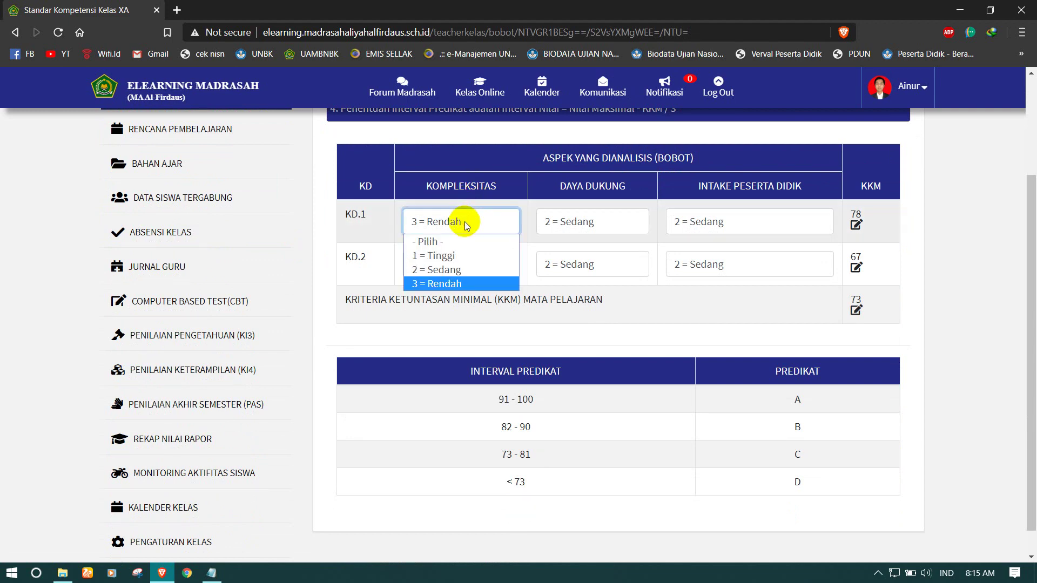
{"action": "left_click", "coordinate": [467, 225]}
{"action": "left_click", "coordinate": [560, 222]}
{"action": "left_click", "coordinate": [565, 222]}
{"action": "left_click", "coordinate": [695, 222]}
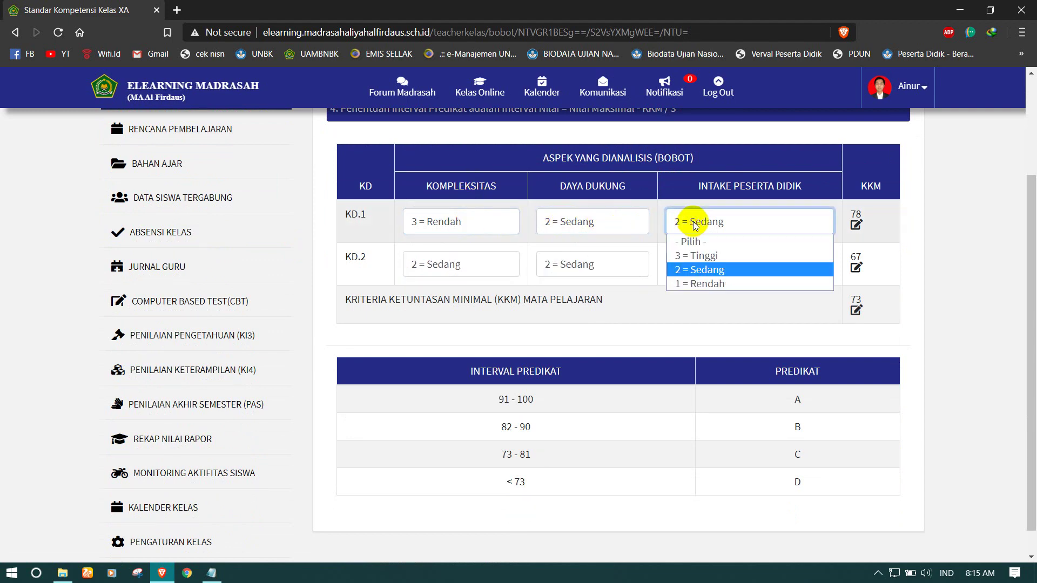
{"action": "left_click", "coordinate": [695, 225]}
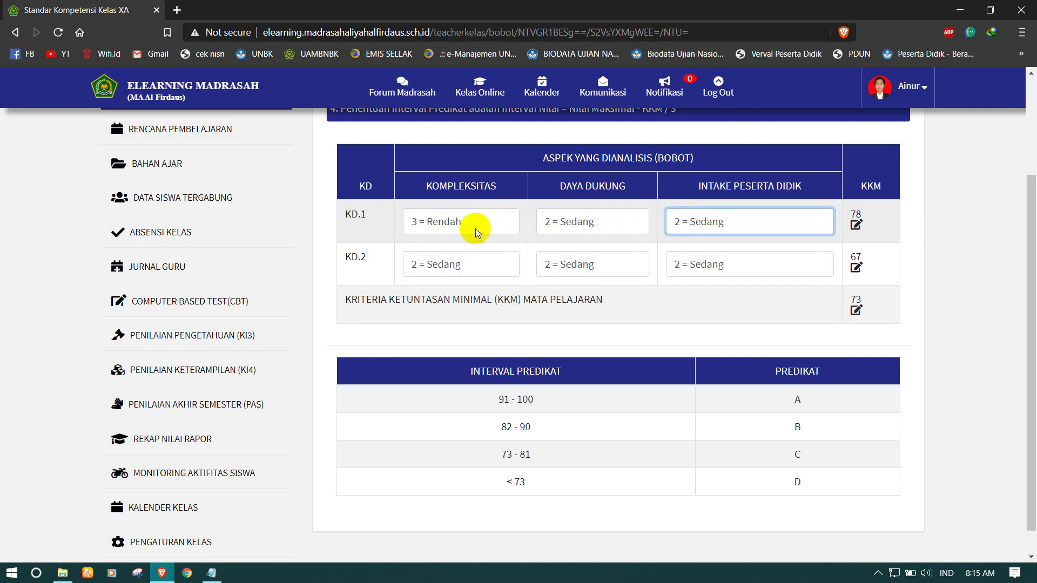
Open the KKM value of KD.1 for editing and review its Daya Dukung options without changing anything.
{"action": "left_click", "coordinate": [856, 222]}
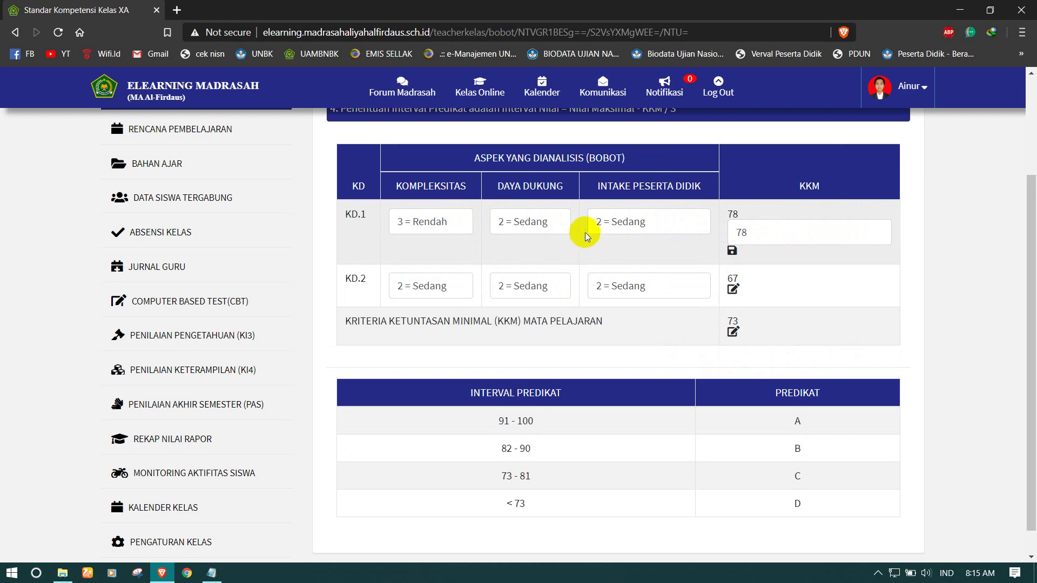
{"action": "left_click", "coordinate": [535, 222]}
{"action": "left_click", "coordinate": [575, 221]}
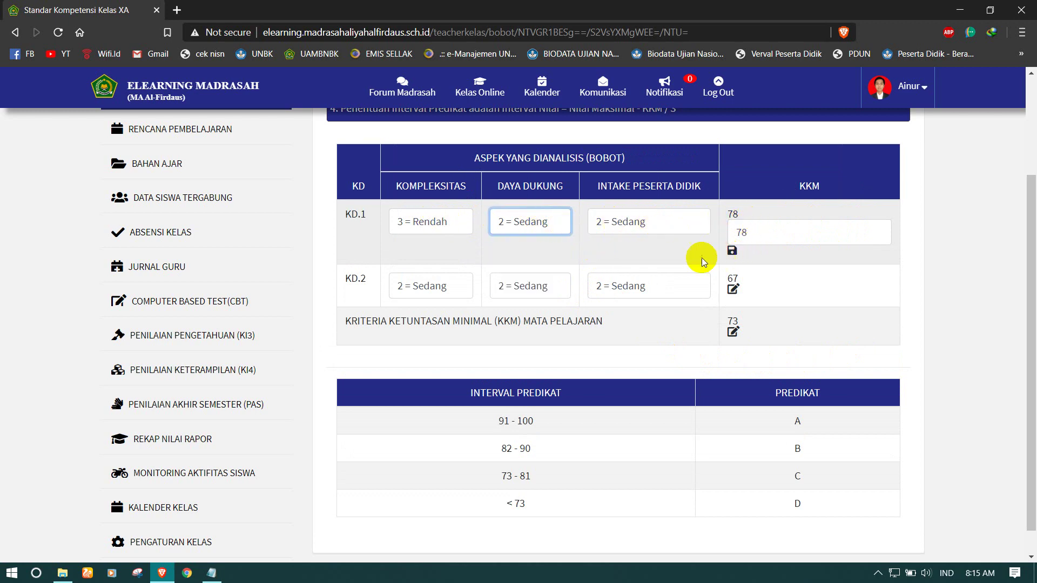
{"action": "scroll", "coordinate": [445, 257], "scroll_direction": "up", "scroll_amount": 3}
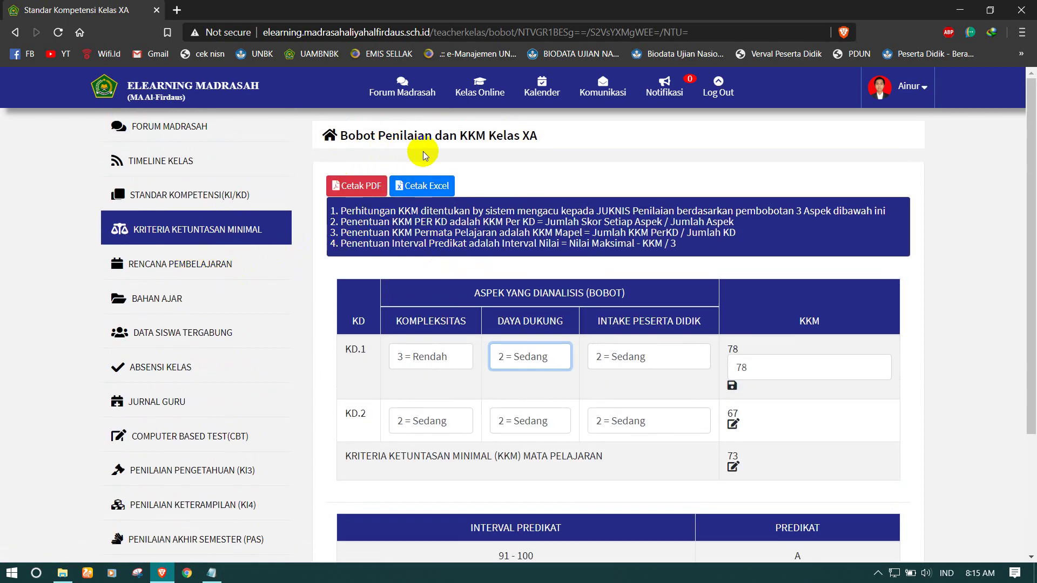
Open the Rencana Pembelajaran page of Kelas XA and examine all columns of the lesson plan table.
{"action": "left_click", "coordinate": [202, 263]}
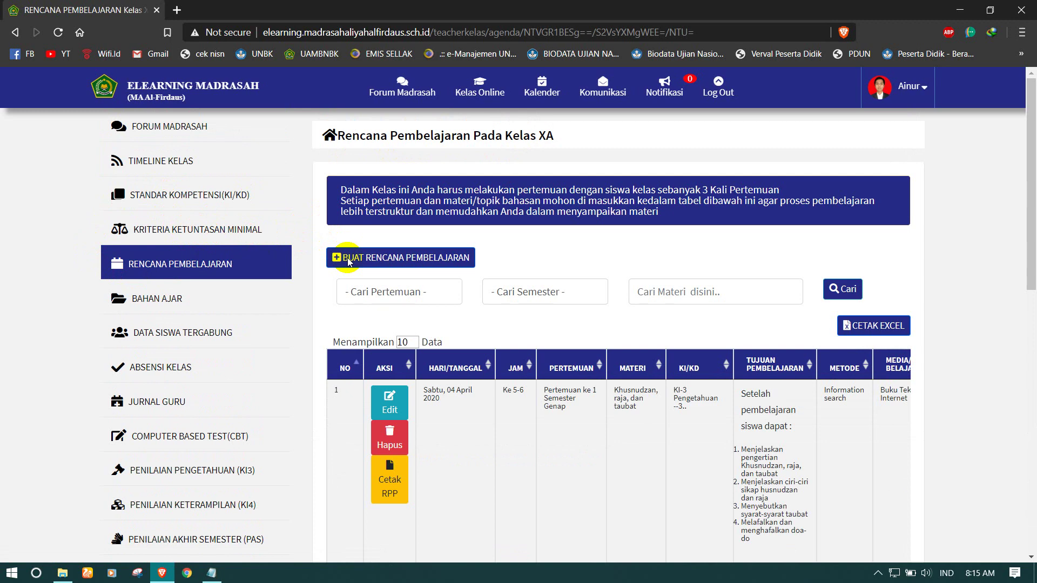
{"action": "scroll", "coordinate": [576, 323], "scroll_direction": "down", "scroll_amount": 6}
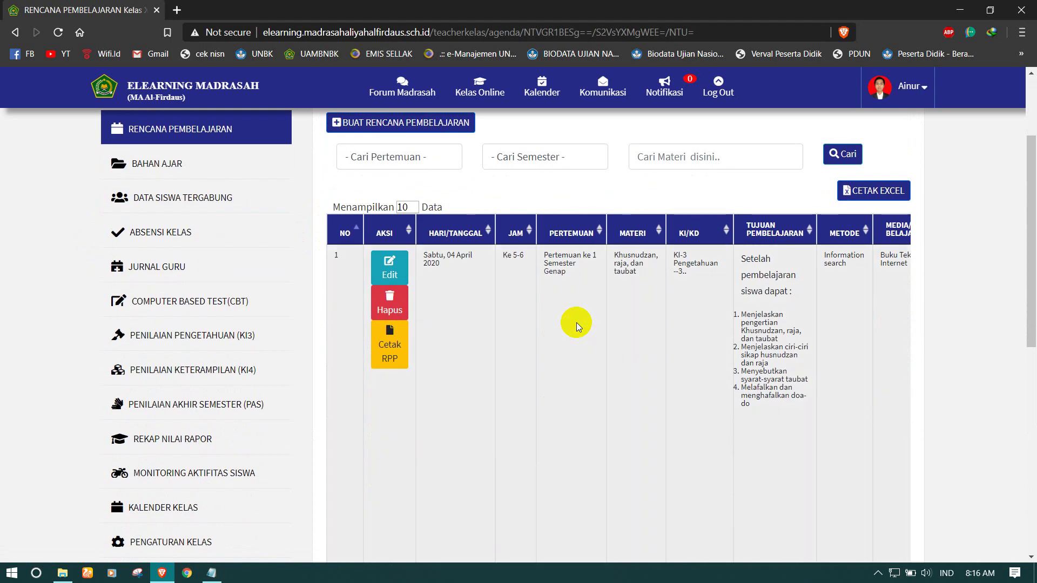
{"action": "scroll", "coordinate": [576, 322], "scroll_direction": "down", "scroll_amount": 5}
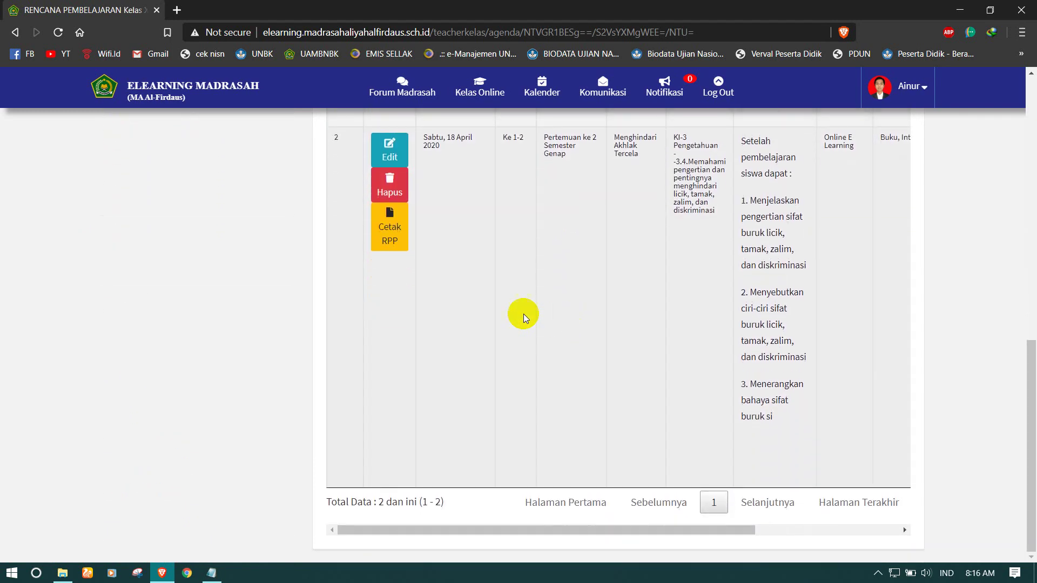
{"action": "scroll", "coordinate": [510, 242], "scroll_direction": "up", "scroll_amount": 11}
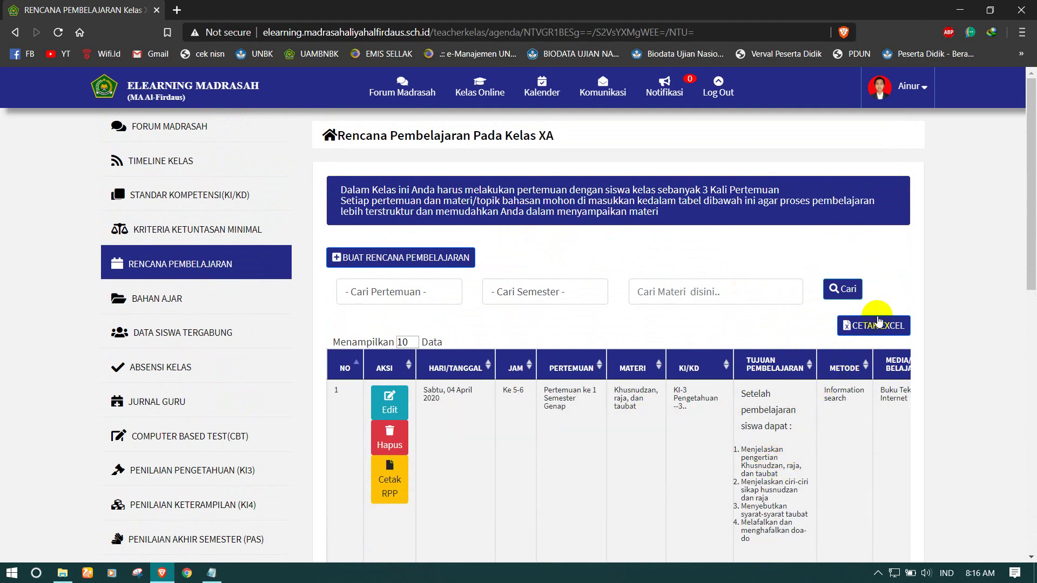
{"action": "scroll", "coordinate": [786, 448], "scroll_direction": "down", "scroll_amount": 15}
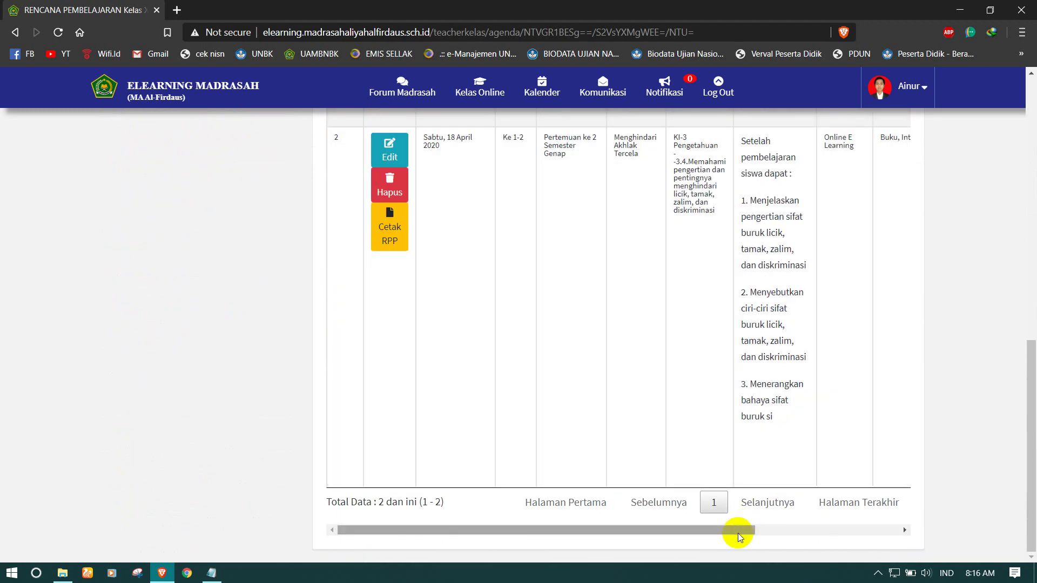
{"action": "left_click_drag", "start_coordinate": [736, 532], "coordinate": [882, 482]}
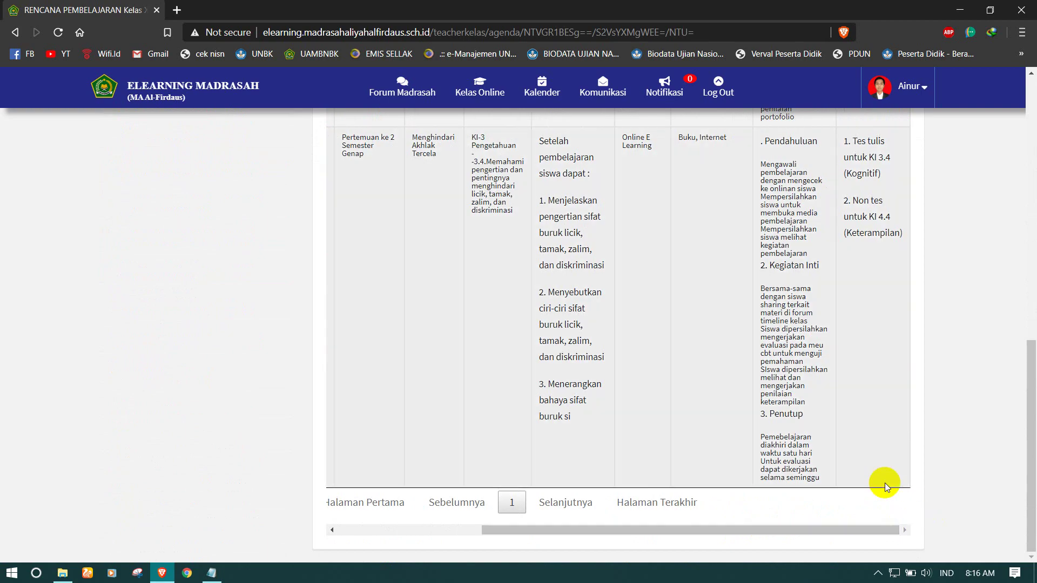
{"action": "scroll", "coordinate": [823, 389], "scroll_direction": "up", "scroll_amount": 6}
{"action": "scroll", "coordinate": [824, 389], "scroll_direction": "up", "scroll_amount": 5}
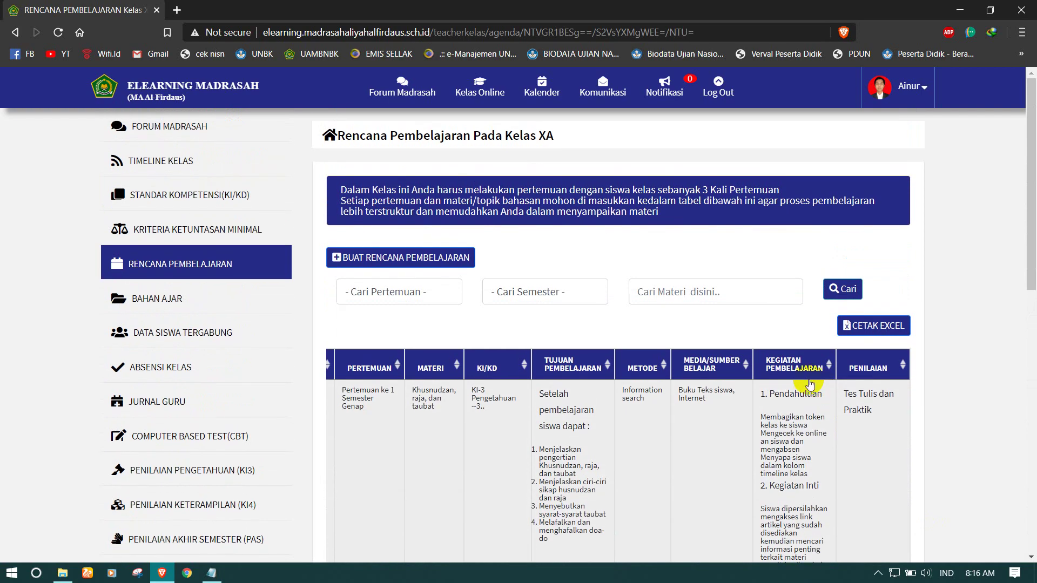
Open a new lesson plan form and review its Tanggal, Jam Ke, Pertemuan Ke and Bahasan Materi fields without filling them in.
{"action": "left_click", "coordinate": [400, 259]}
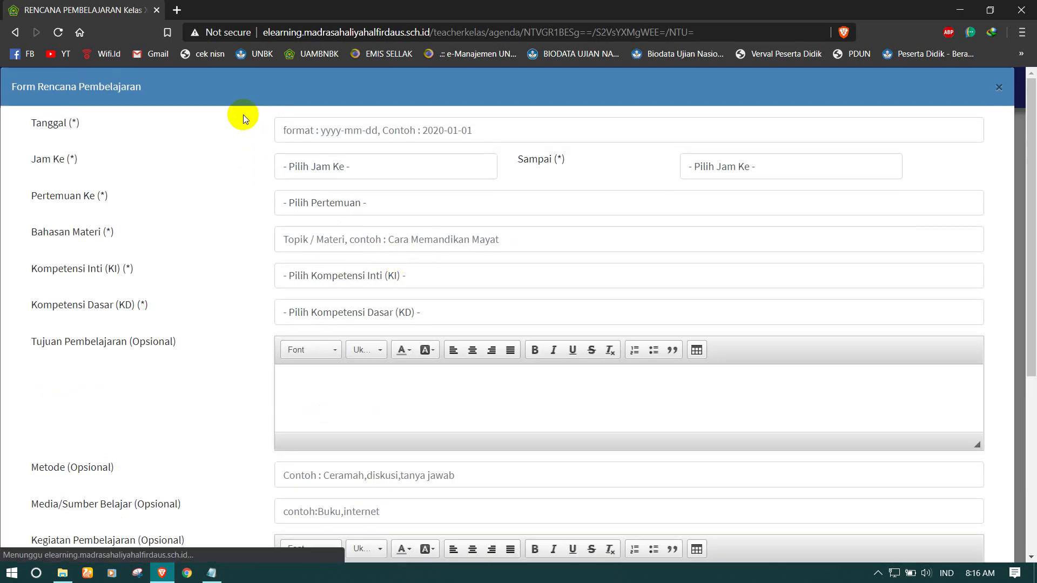
{"action": "left_click", "coordinate": [300, 131]}
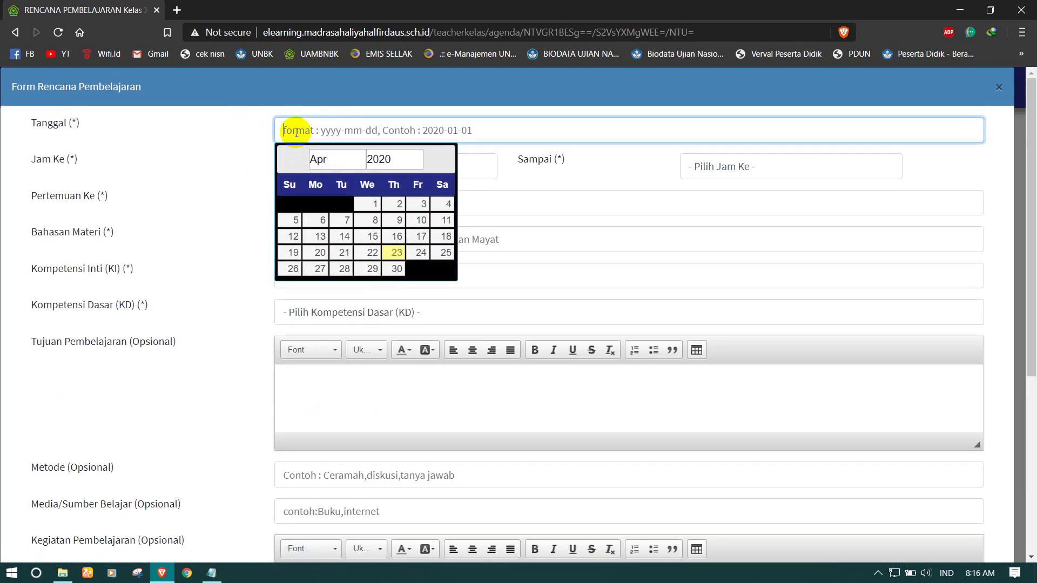
{"action": "left_click", "coordinate": [265, 125]}
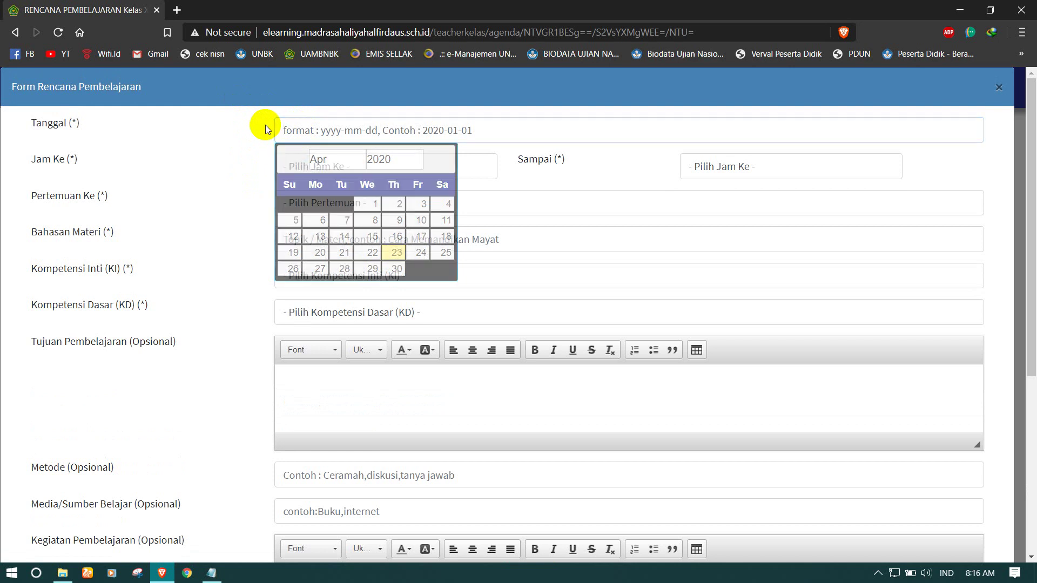
{"action": "left_click", "coordinate": [304, 165]}
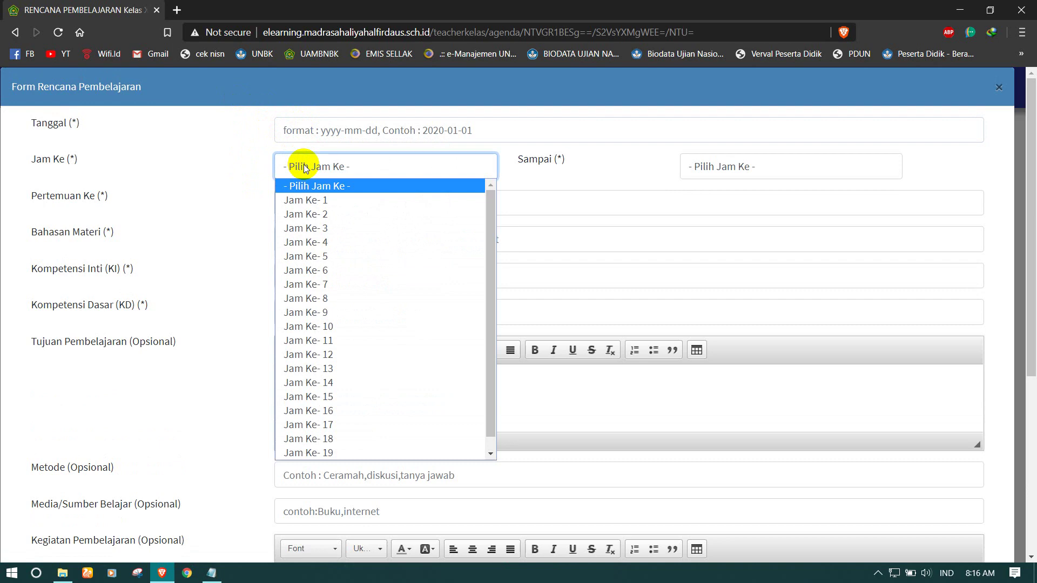
{"action": "left_click", "coordinate": [303, 167]}
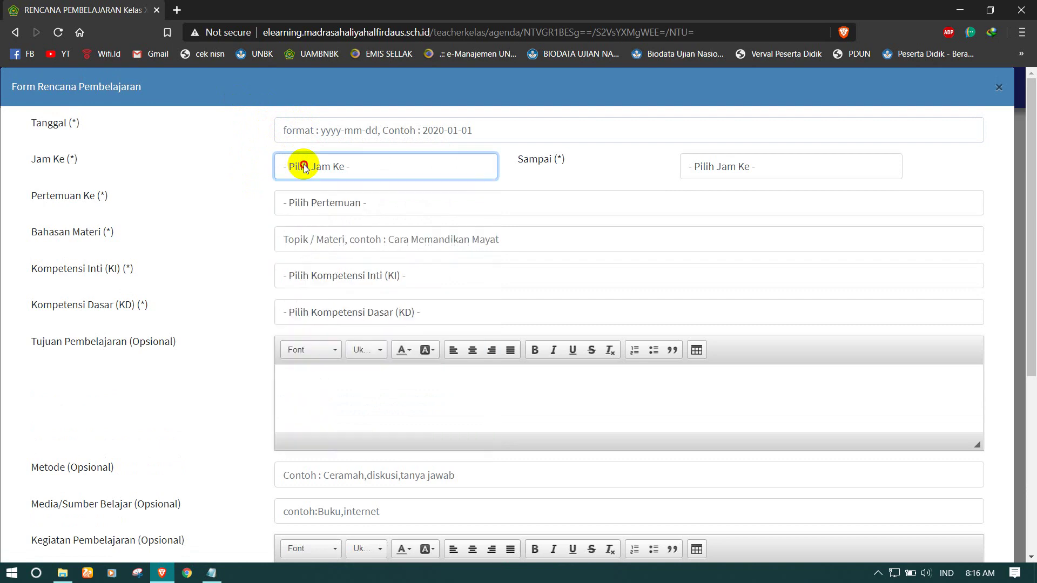
{"action": "left_click", "coordinate": [302, 204]}
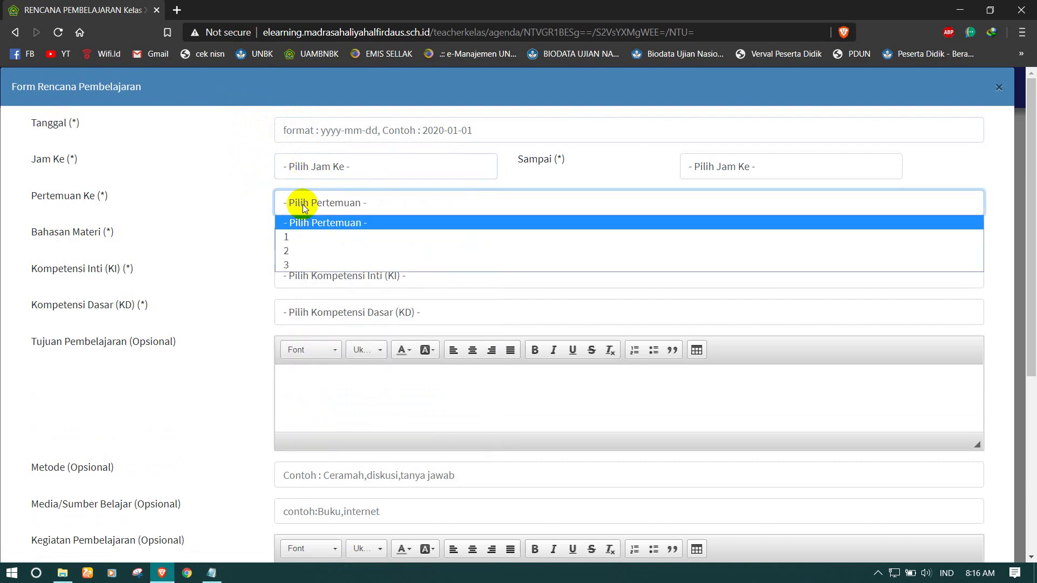
{"action": "left_click", "coordinate": [304, 204]}
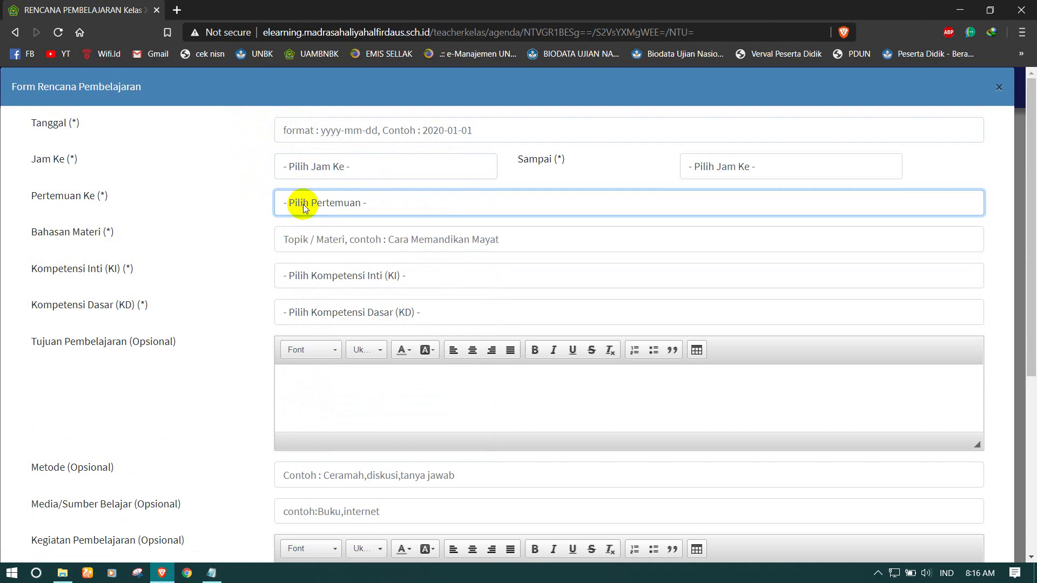
{"action": "left_click", "coordinate": [298, 239]}
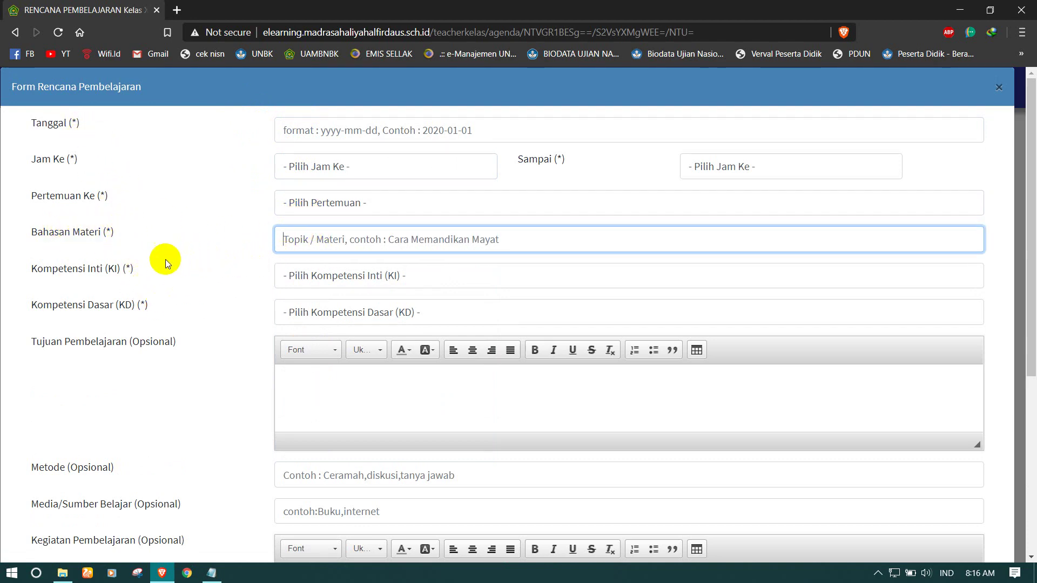
{"action": "left_click", "coordinate": [190, 264]}
Review the Kompetensi Inti choices and check the Kompetensi Dasar field of the lesson plan form without selecting anything.
{"action": "left_click", "coordinate": [296, 272]}
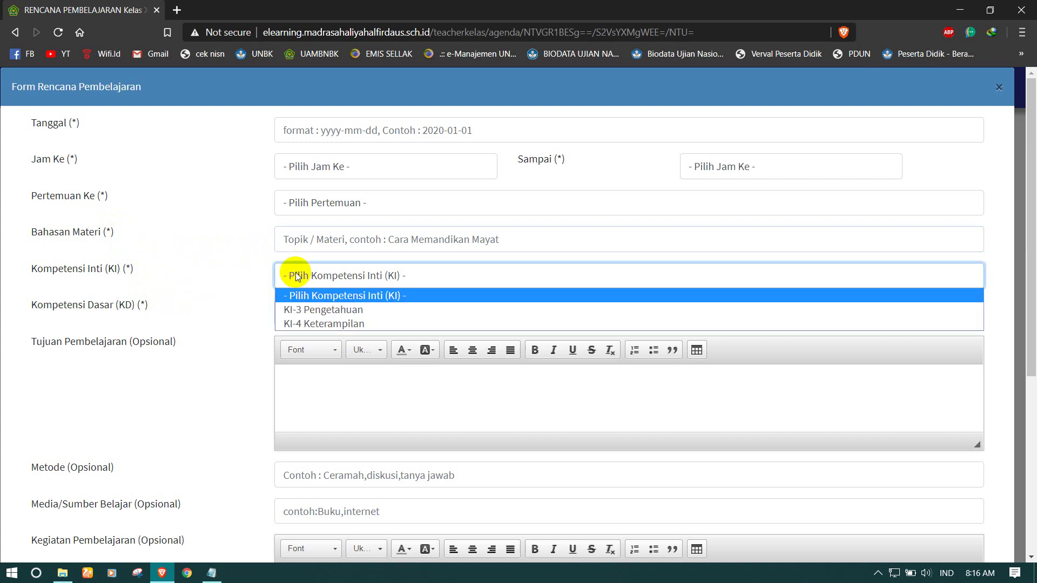
{"action": "left_click", "coordinate": [296, 272]}
{"action": "left_click", "coordinate": [296, 273]}
{"action": "left_click", "coordinate": [296, 274]}
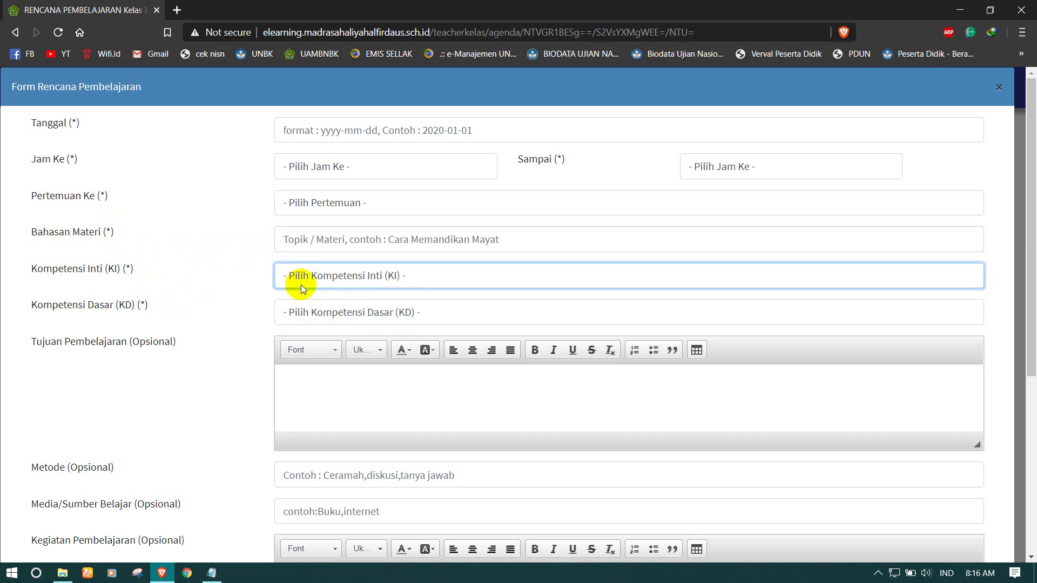
{"action": "left_click", "coordinate": [315, 313]}
{"action": "left_click", "coordinate": [315, 314]}
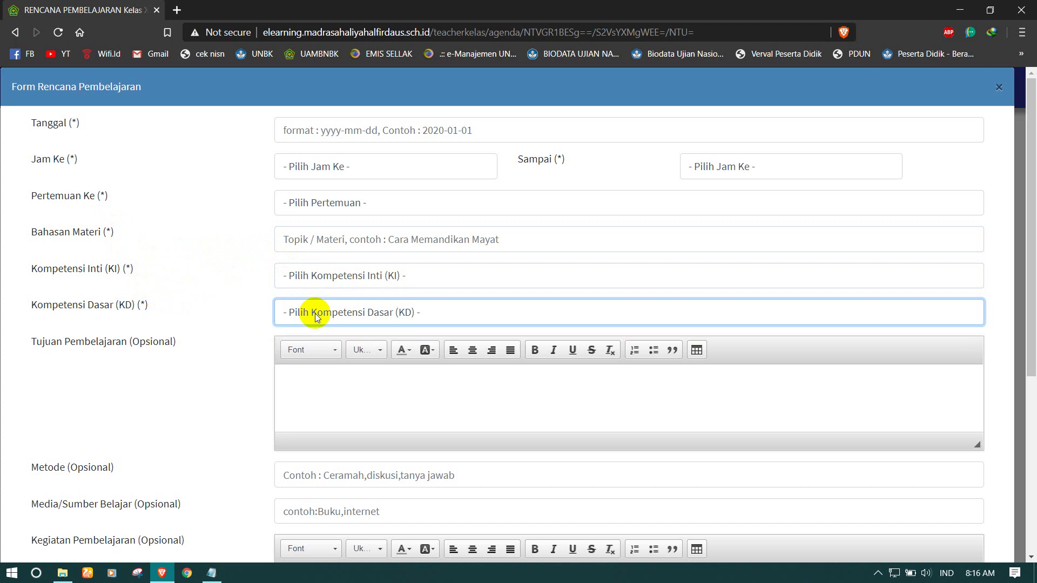
{"action": "left_click", "coordinate": [316, 313]}
Try KI-3 Pengetahuan as the Kompetensi Inti to view its Kompetensi Dasar options, and reset the choice to Pilih Kompetensi Inti (KI).
{"action": "left_click", "coordinate": [319, 278]}
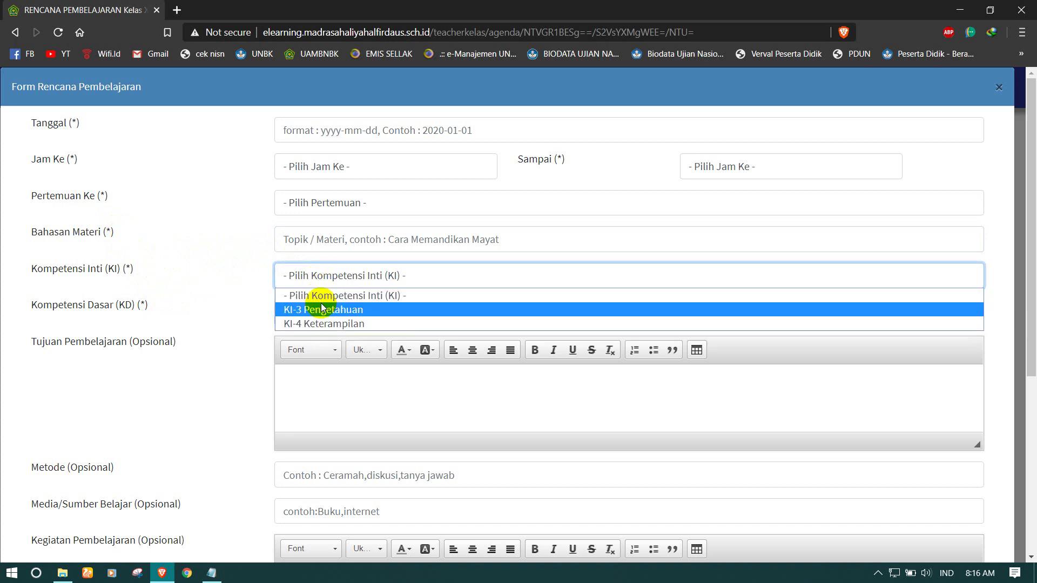
{"action": "left_click", "coordinate": [322, 305]}
{"action": "left_click", "coordinate": [320, 310]}
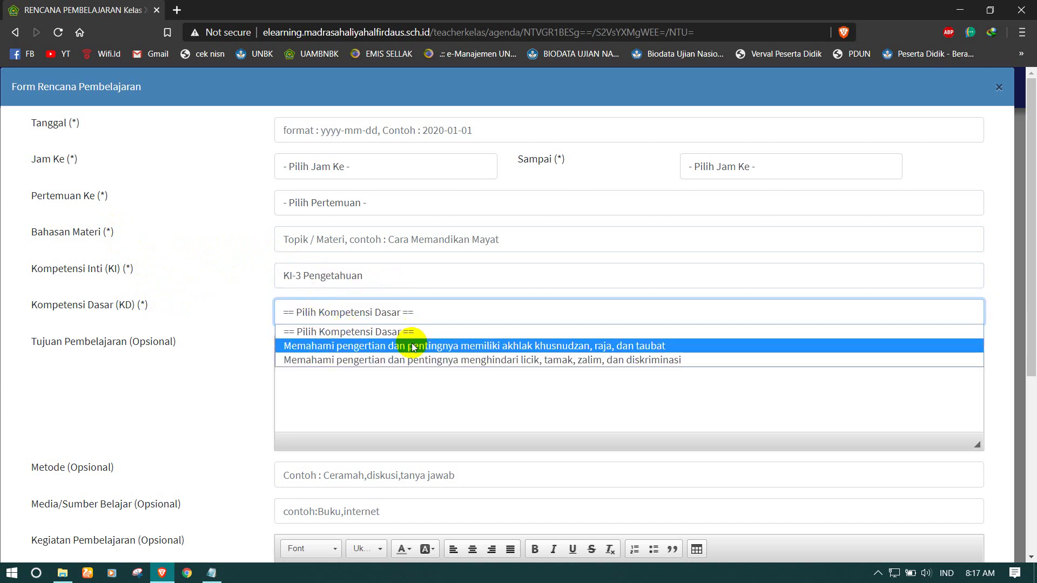
{"action": "left_click", "coordinate": [389, 282]}
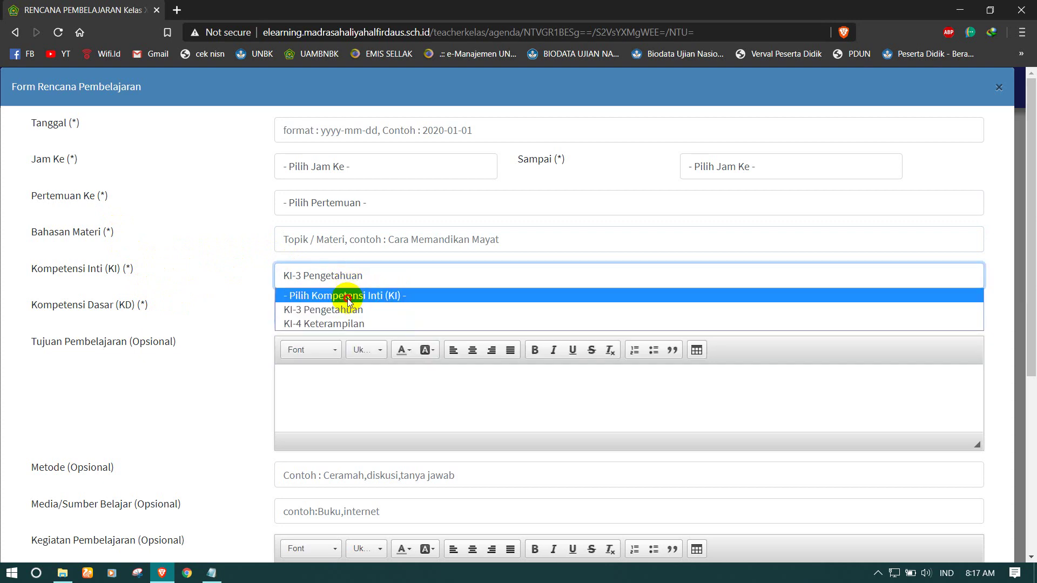
{"action": "left_click", "coordinate": [342, 294]}
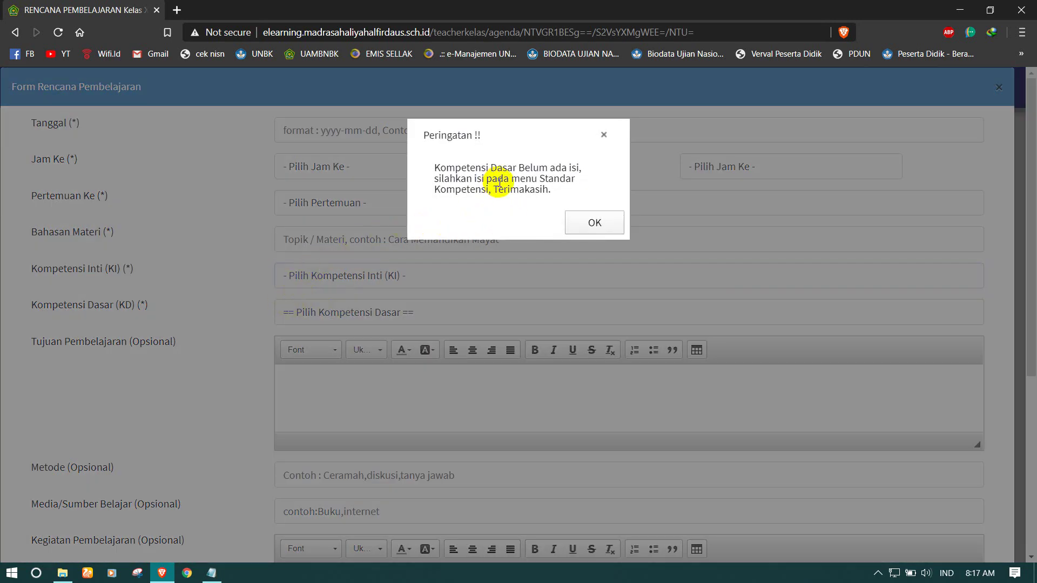
{"action": "left_click", "coordinate": [577, 224]}
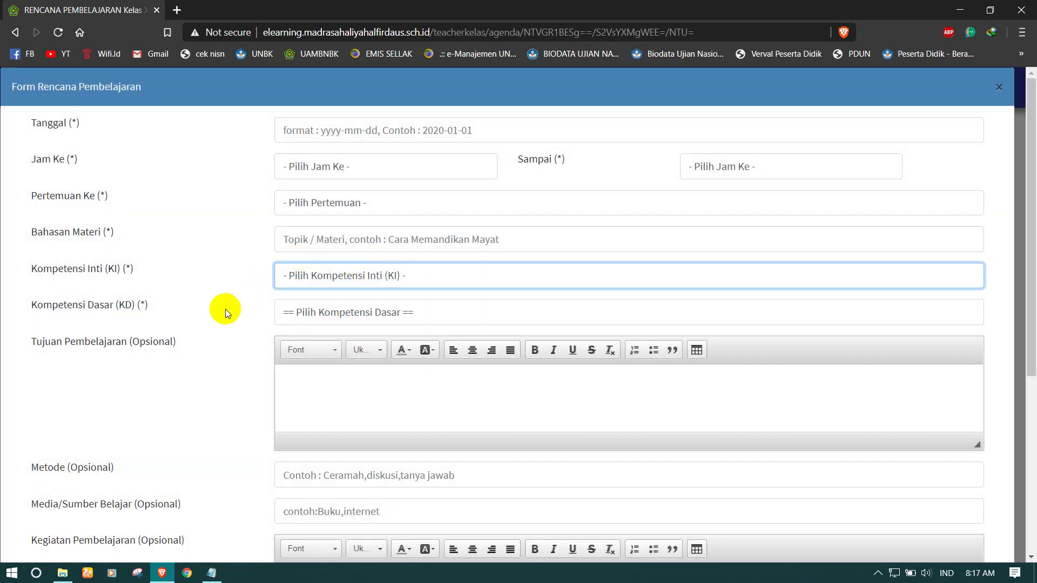
Review the optional Tujuan Pembelajaran, Metode and Media/Sumber Belajar fields of the lesson plan form.
{"action": "scroll", "coordinate": [225, 309], "scroll_direction": "down", "scroll_amount": 3}
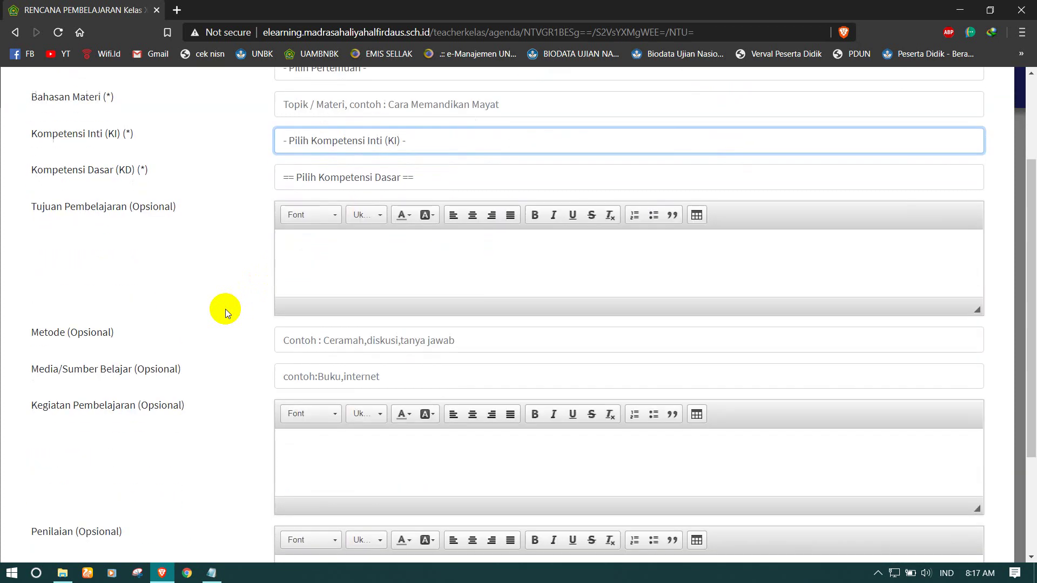
{"action": "left_click", "coordinate": [331, 248]}
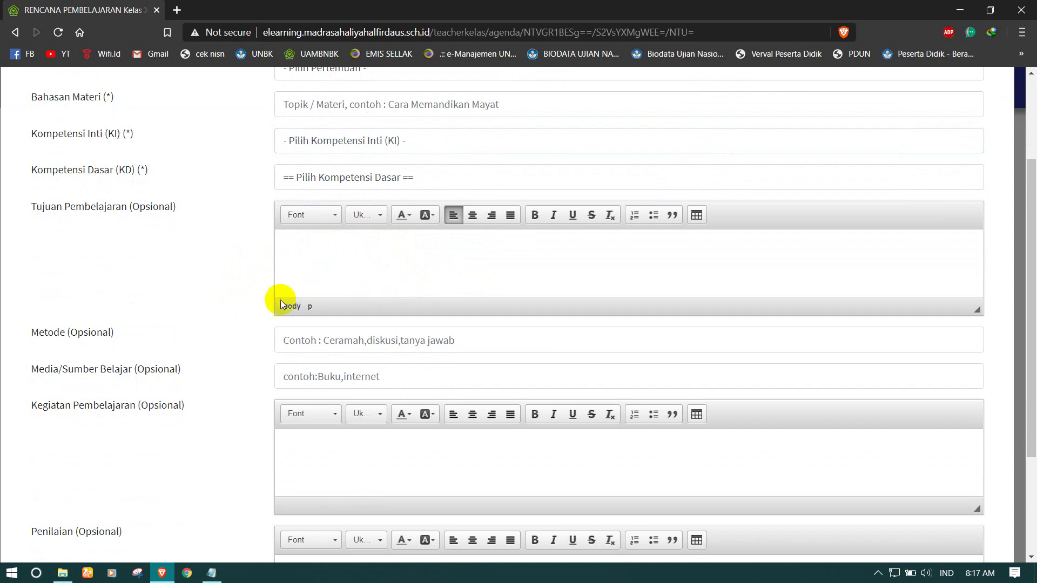
{"action": "left_click", "coordinate": [289, 343]}
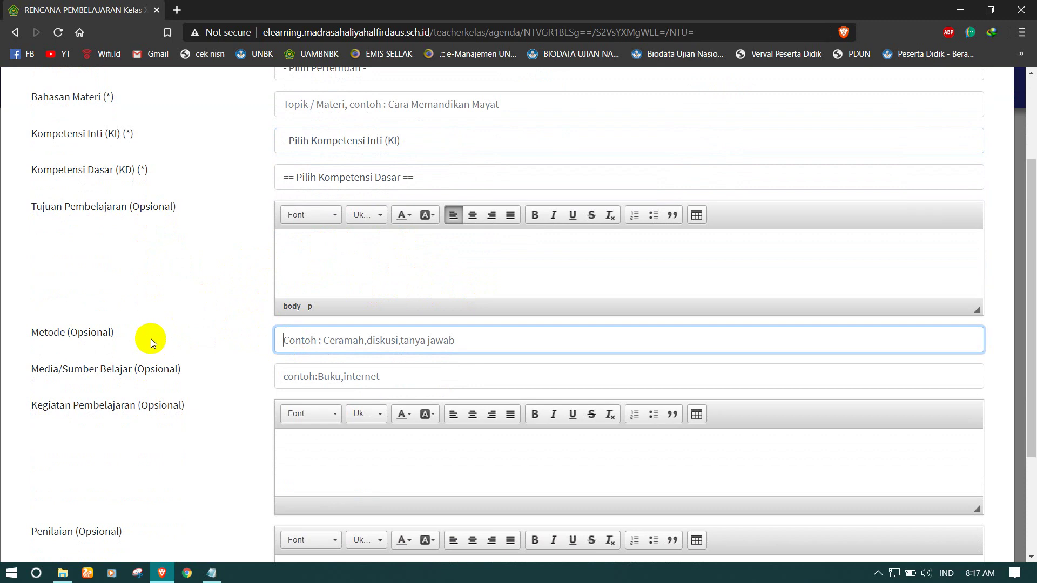
{"action": "left_click", "coordinate": [297, 270]}
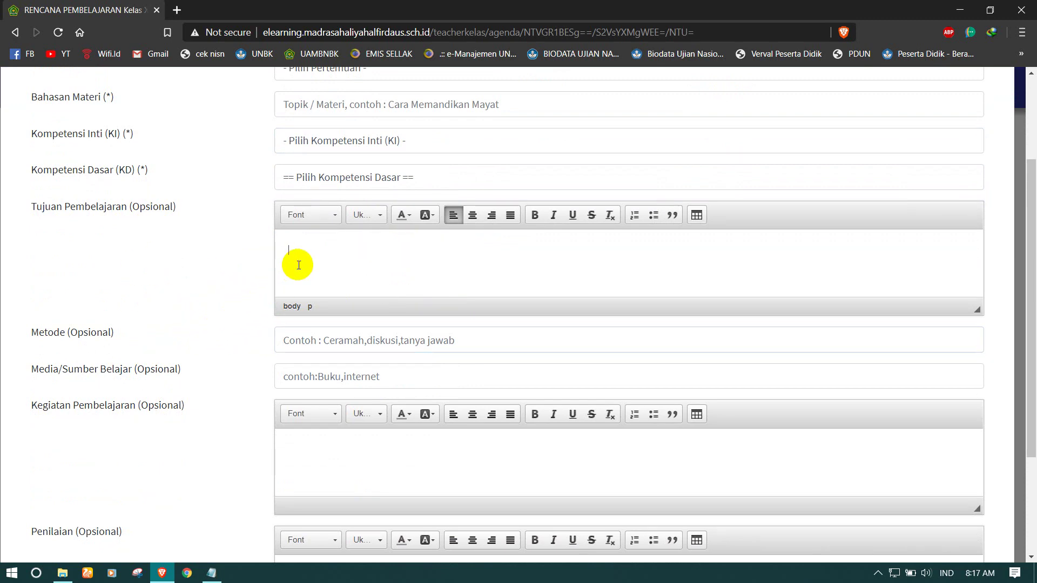
{"action": "left_click", "coordinate": [283, 342]}
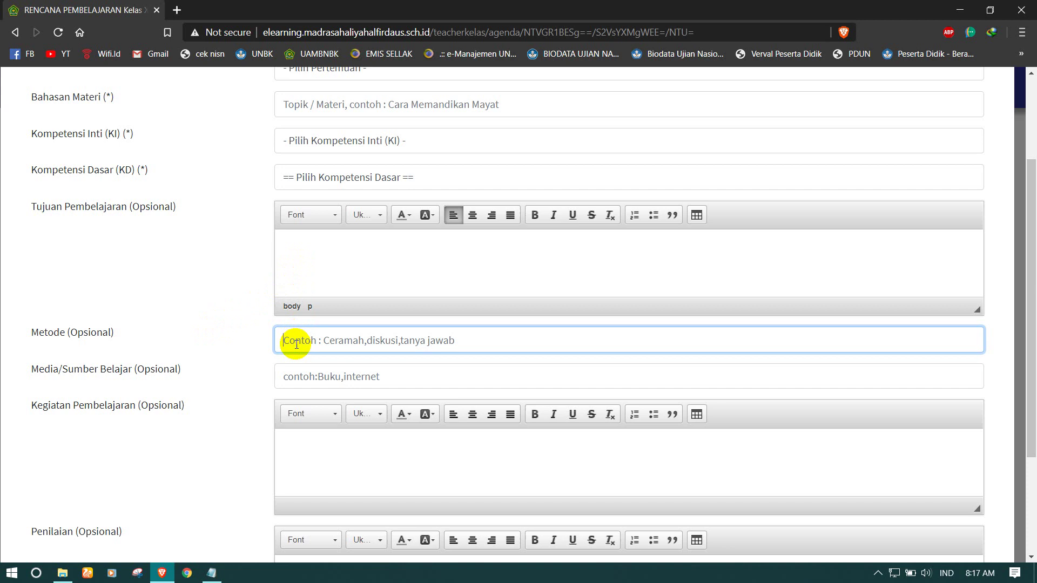
{"action": "left_click", "coordinate": [297, 377]}
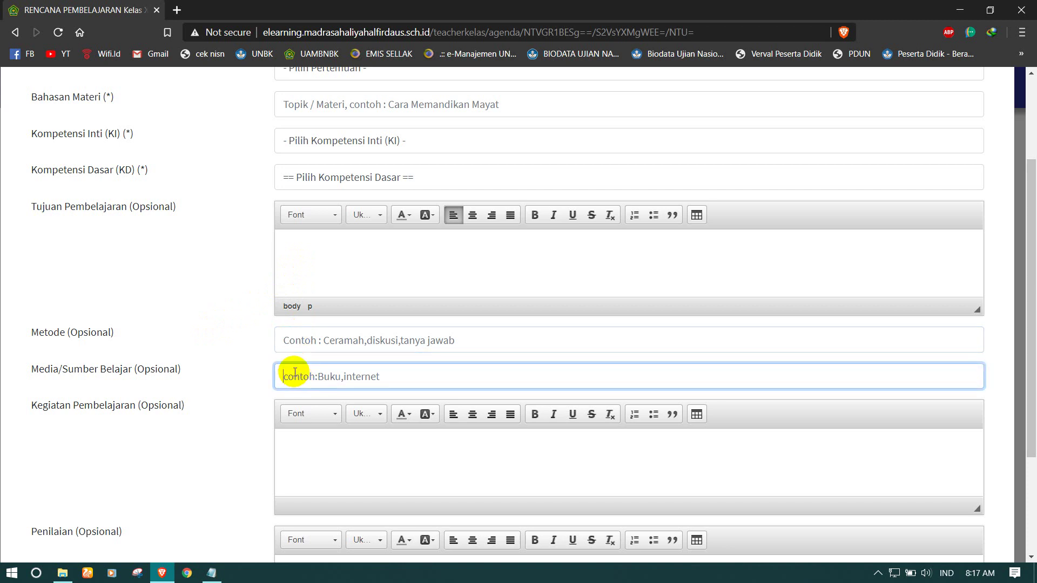
Review the optional Kegiatan Pembelajaran and Penilaian fields, and look over the whole lesson plan form down to its Batal and Simpan options.
{"action": "scroll", "coordinate": [296, 441], "scroll_direction": "down", "scroll_amount": 3}
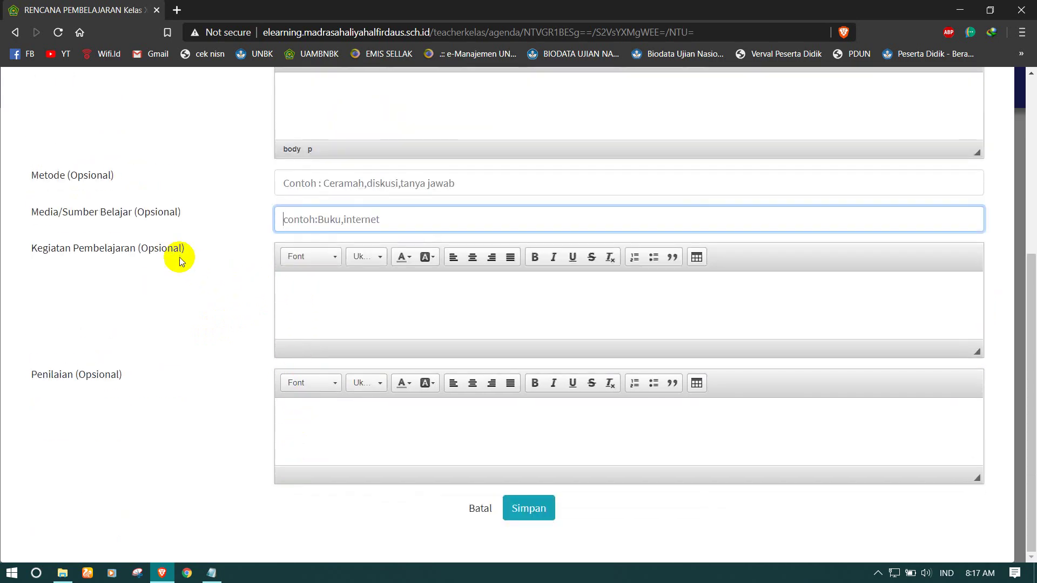
{"action": "left_click", "coordinate": [287, 291]}
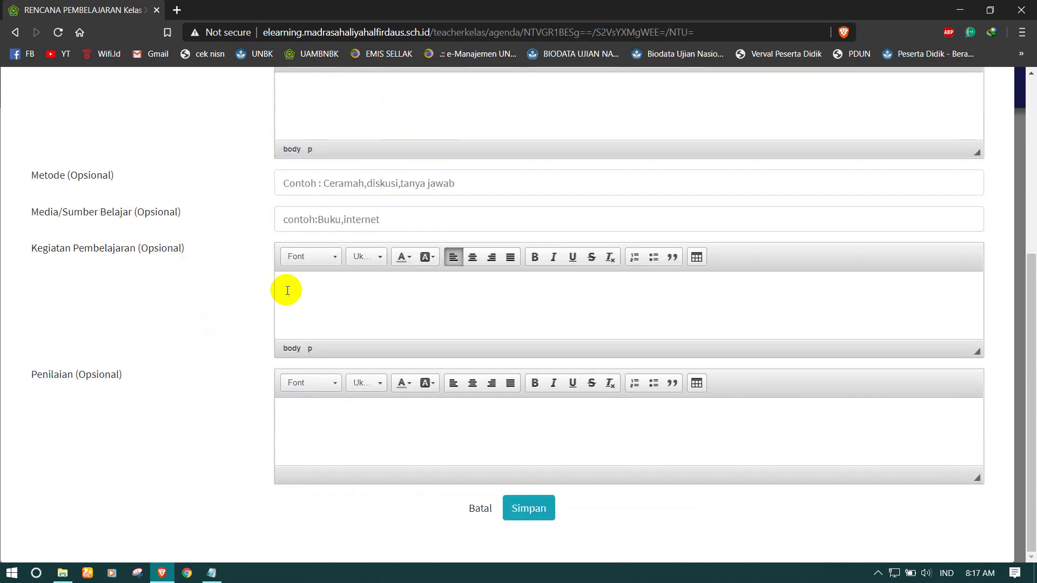
{"action": "left_click", "coordinate": [322, 417]}
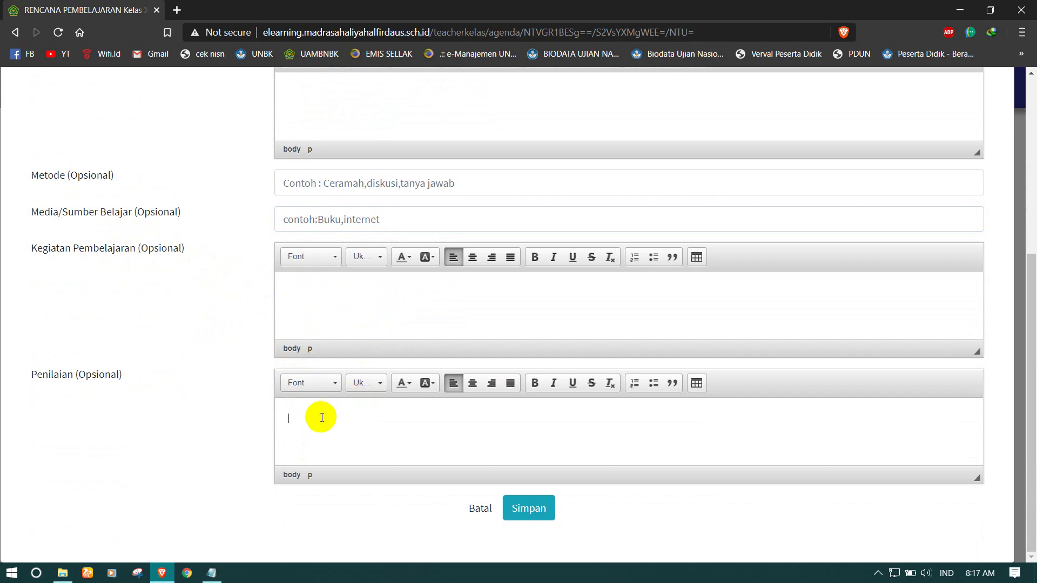
{"action": "left_click", "coordinate": [367, 437]}
{"action": "scroll", "coordinate": [574, 433], "scroll_direction": "up", "scroll_amount": 1}
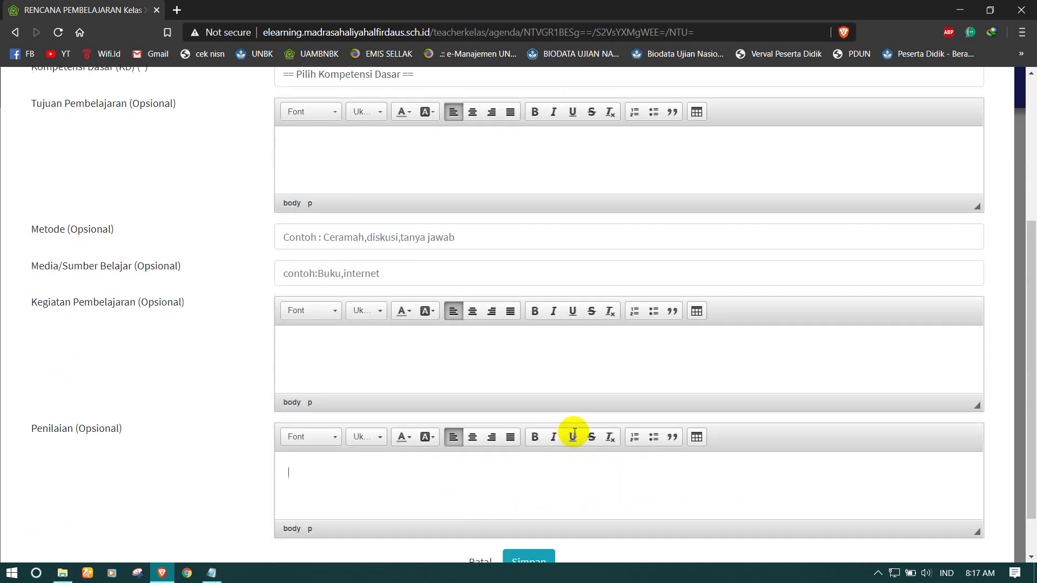
{"action": "scroll", "coordinate": [574, 434], "scroll_direction": "up", "scroll_amount": 4}
{"action": "scroll", "coordinate": [574, 432], "scroll_direction": "down", "scroll_amount": 2}
{"action": "scroll", "coordinate": [574, 432], "scroll_direction": "up", "scroll_amount": 2}
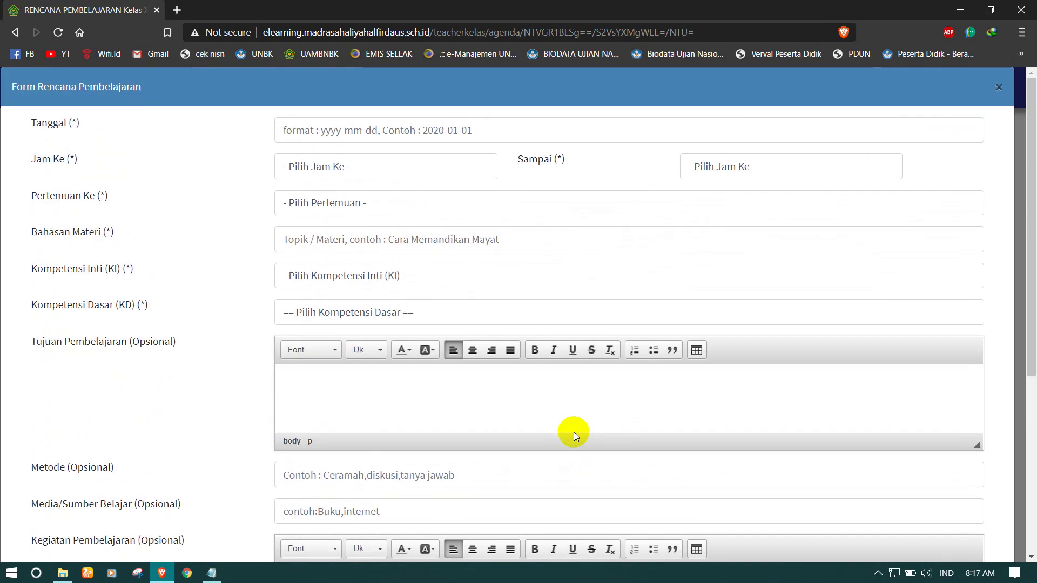
{"action": "scroll", "coordinate": [574, 432], "scroll_direction": "down", "scroll_amount": 5}
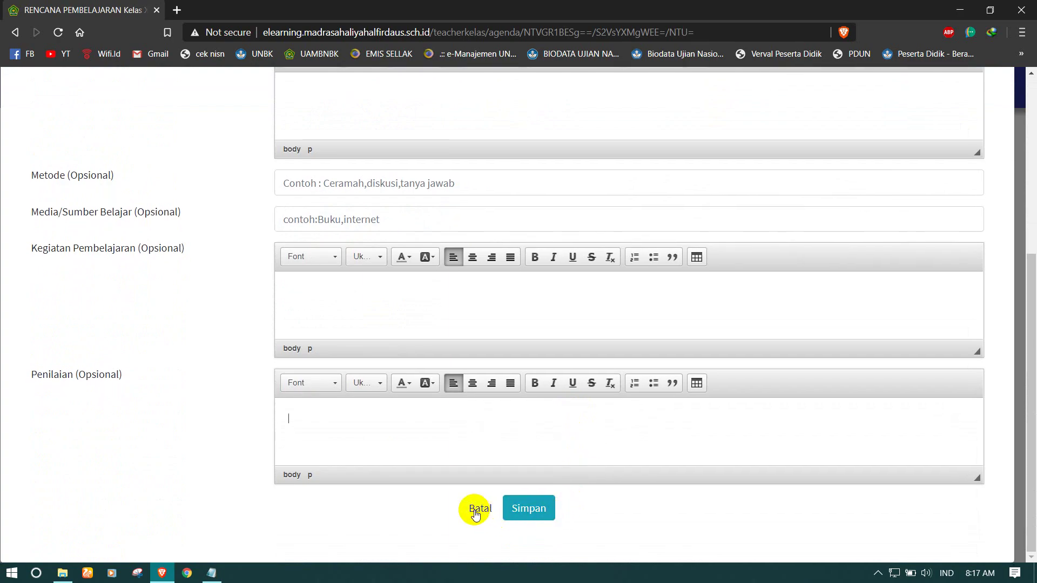
Cancel the lesson plan form and review the existing Rencana Pembelajaran entries with their Edit, Hapus and Cetak RPP actions.
{"action": "left_click", "coordinate": [476, 513]}
{"action": "scroll", "coordinate": [560, 453], "scroll_direction": "down", "scroll_amount": 3}
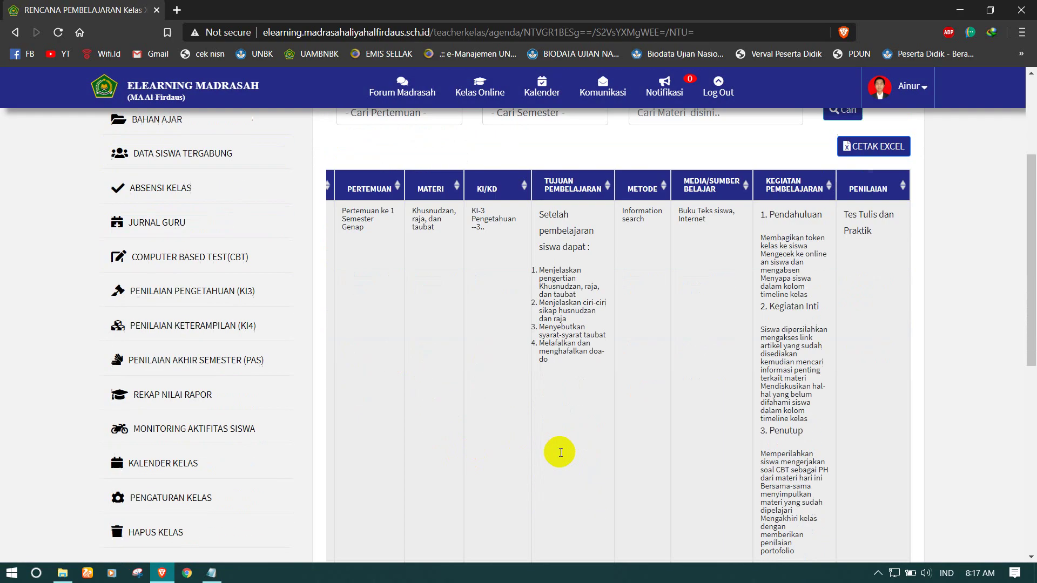
{"action": "scroll", "coordinate": [560, 453], "scroll_direction": "down", "scroll_amount": 7}
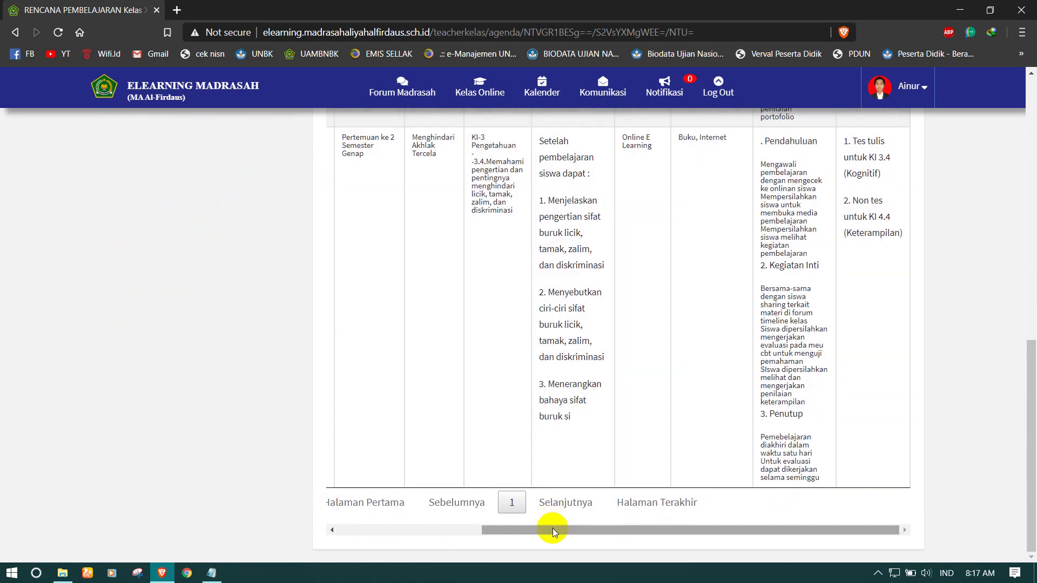
{"action": "left_click_drag", "start_coordinate": [553, 530], "coordinate": [411, 530]}
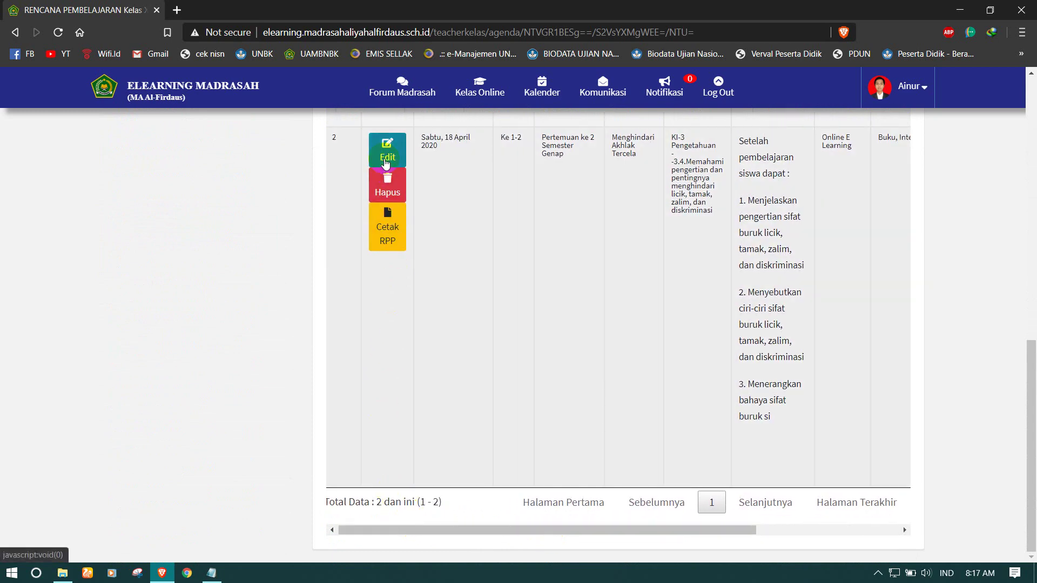
{"action": "scroll", "coordinate": [400, 246], "scroll_direction": "up", "scroll_amount": 10}
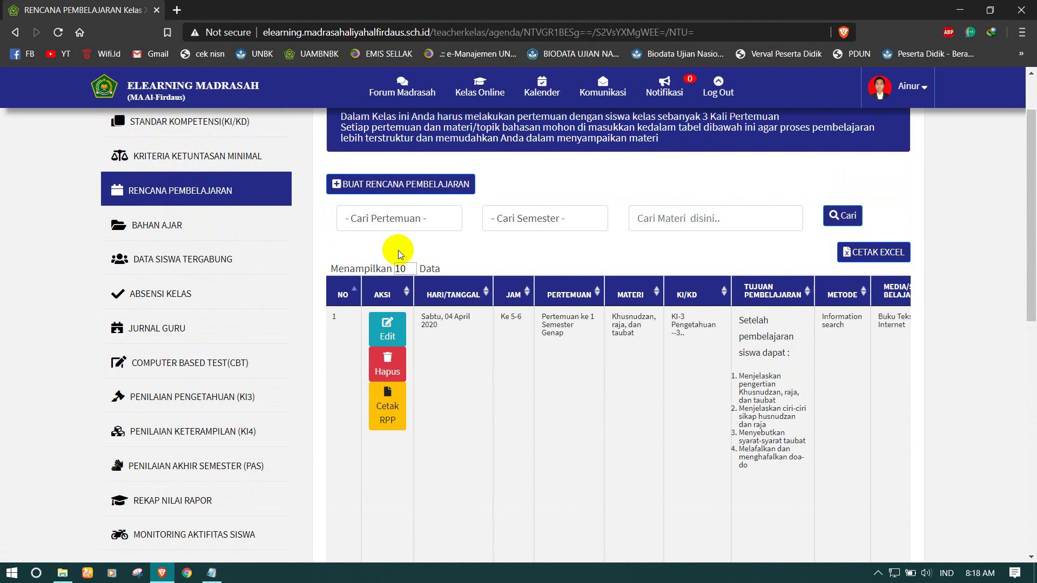
Open Kelas XA's Bahan Ajar and start sharing new material uploaded from the computer, with Link Artikel as its format.
{"action": "left_click", "coordinate": [146, 223]}
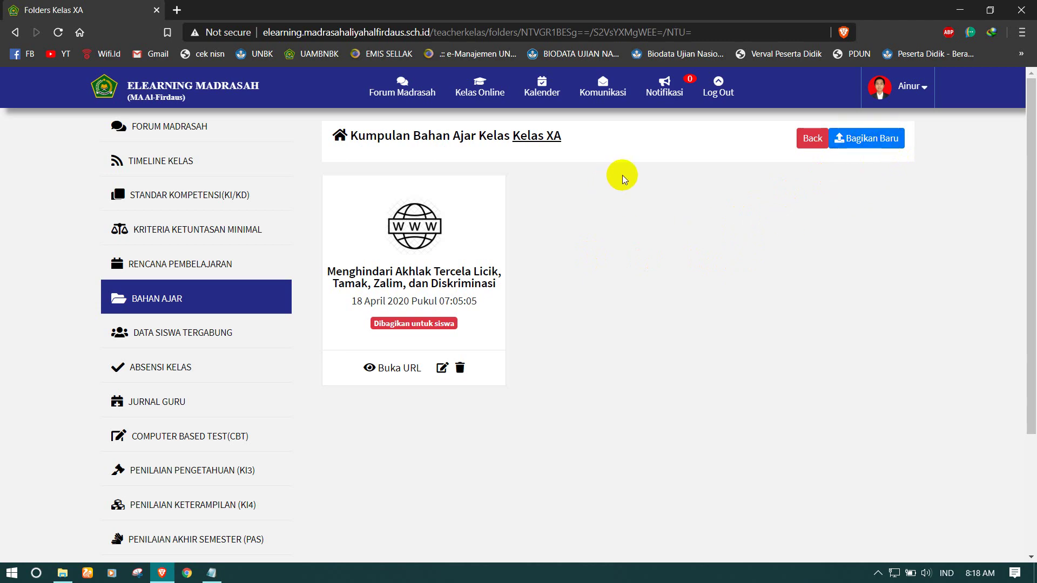
{"action": "left_click", "coordinate": [850, 140]}
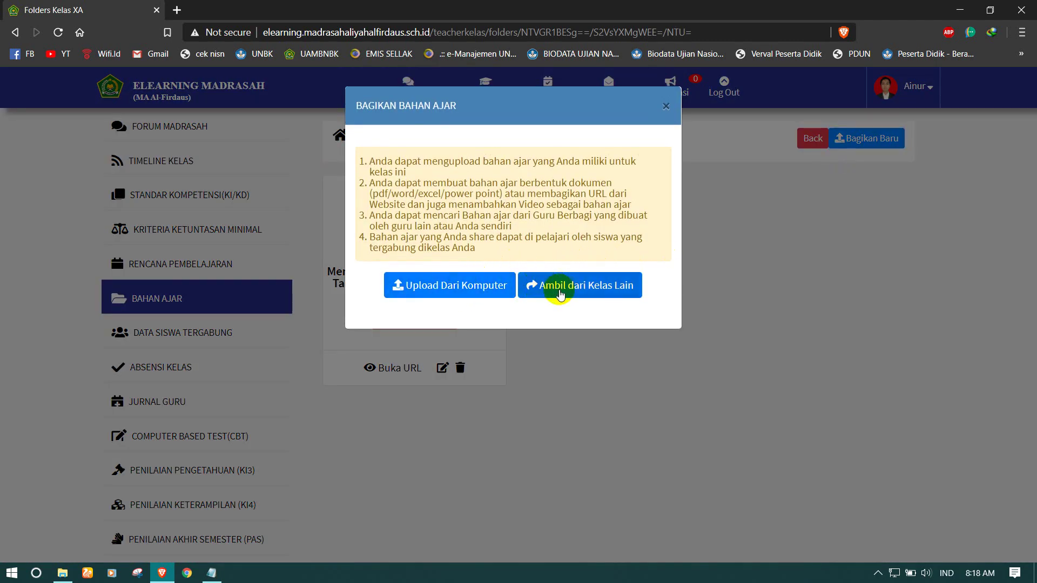
{"action": "left_click", "coordinate": [432, 286]}
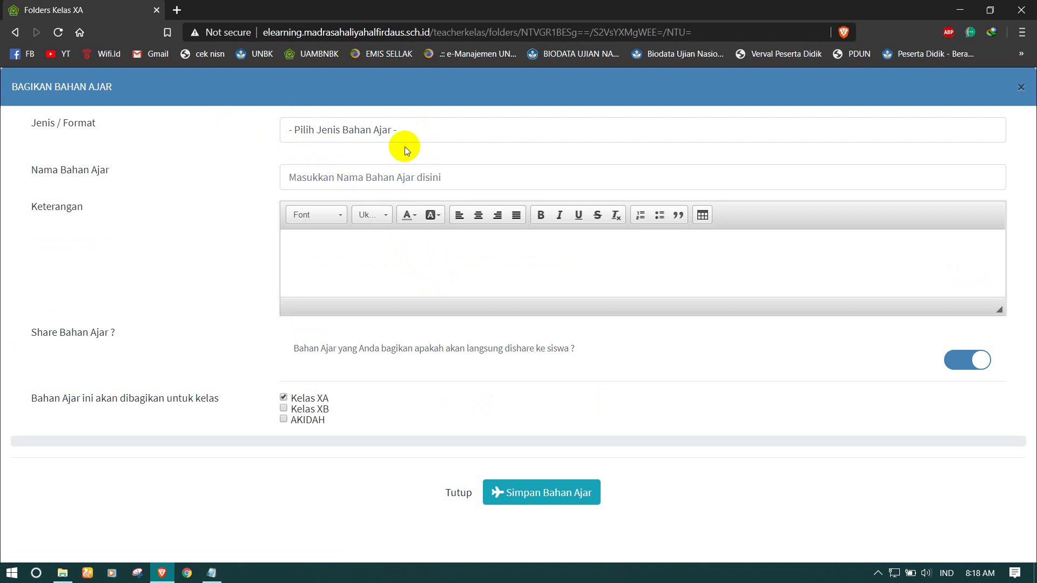
{"action": "left_click", "coordinate": [286, 131]}
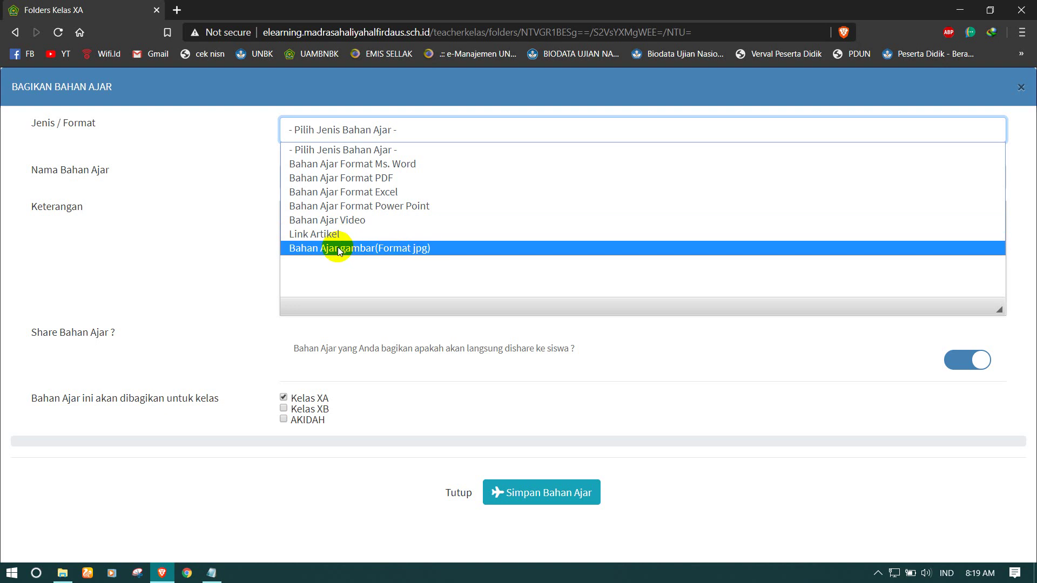
{"action": "left_click", "coordinate": [328, 235]}
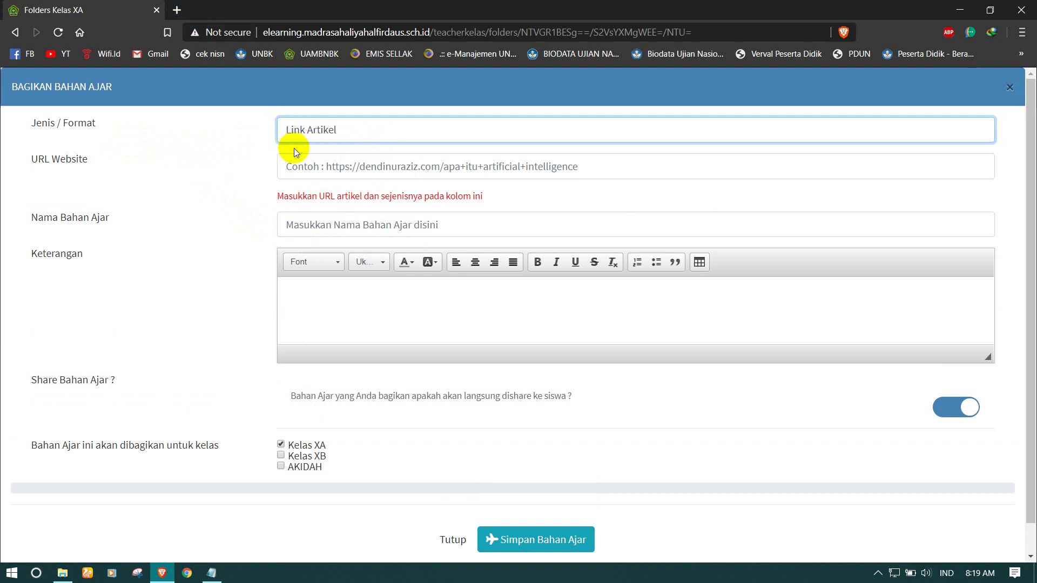
Search the web for "bersuci" in a new tab and open the pengacaramuslim.com article on Thaharah.
{"action": "left_click", "coordinate": [177, 10]}
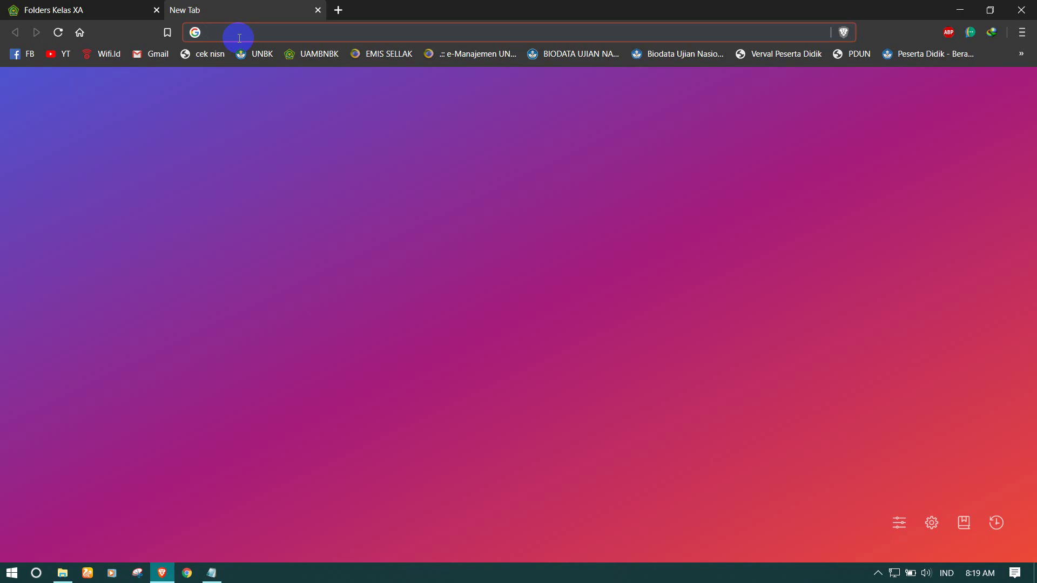
{"action": "left_click", "coordinate": [239, 38]}
{"action": "type", "text": "bersuci"}
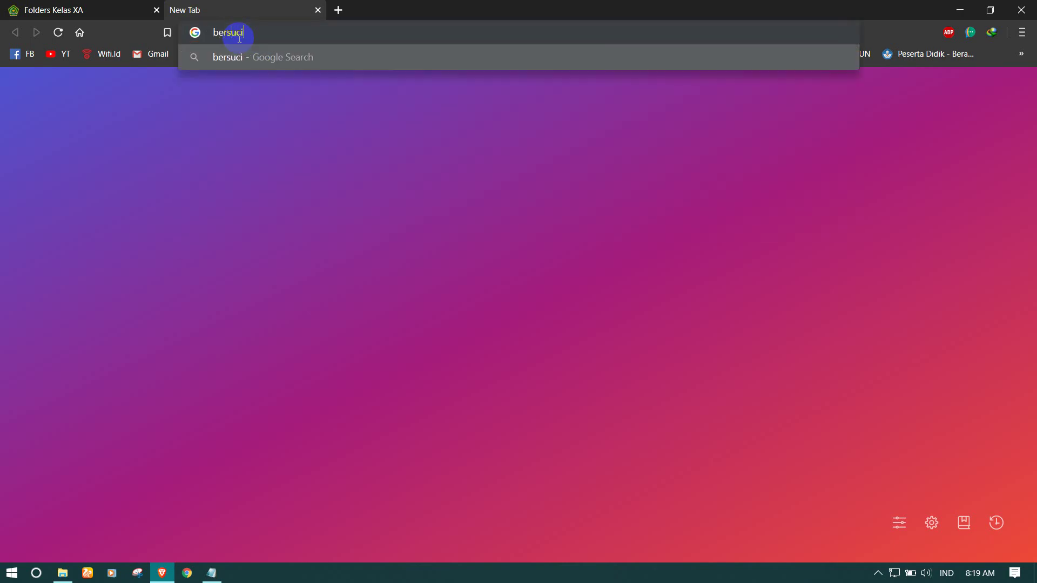
{"action": "key", "text": "Return"}
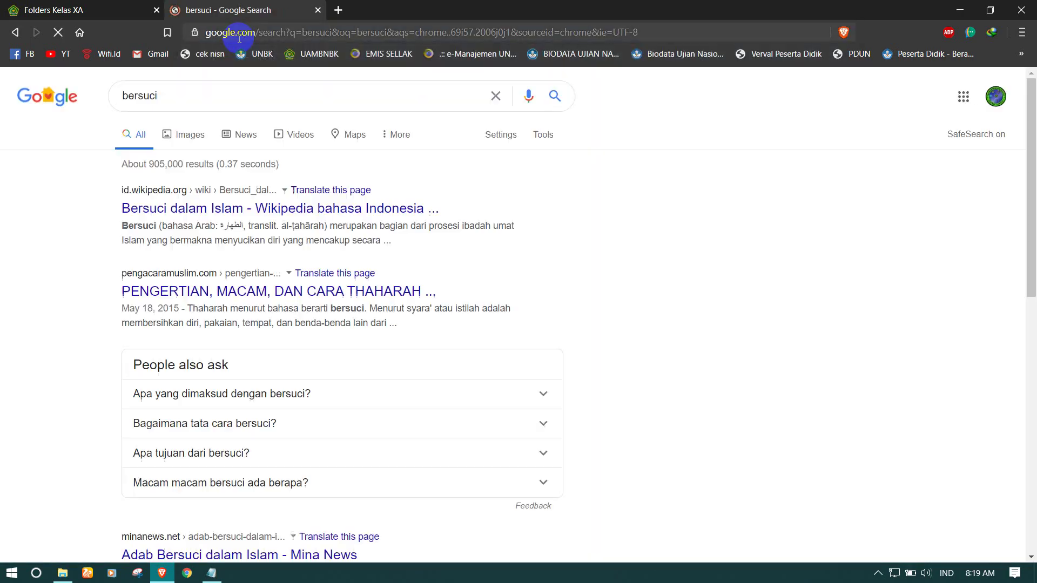
{"action": "left_click", "coordinate": [214, 288]}
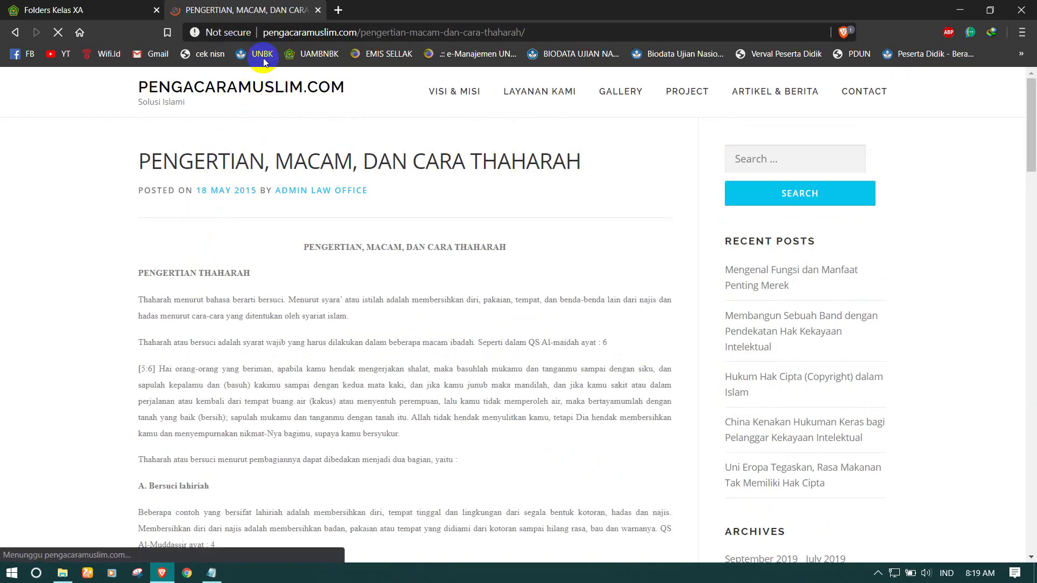
Copy the Thaharah article's address into the URL Website field of the Bagikan Bahan Ajar form.
{"action": "left_click", "coordinate": [274, 34]}
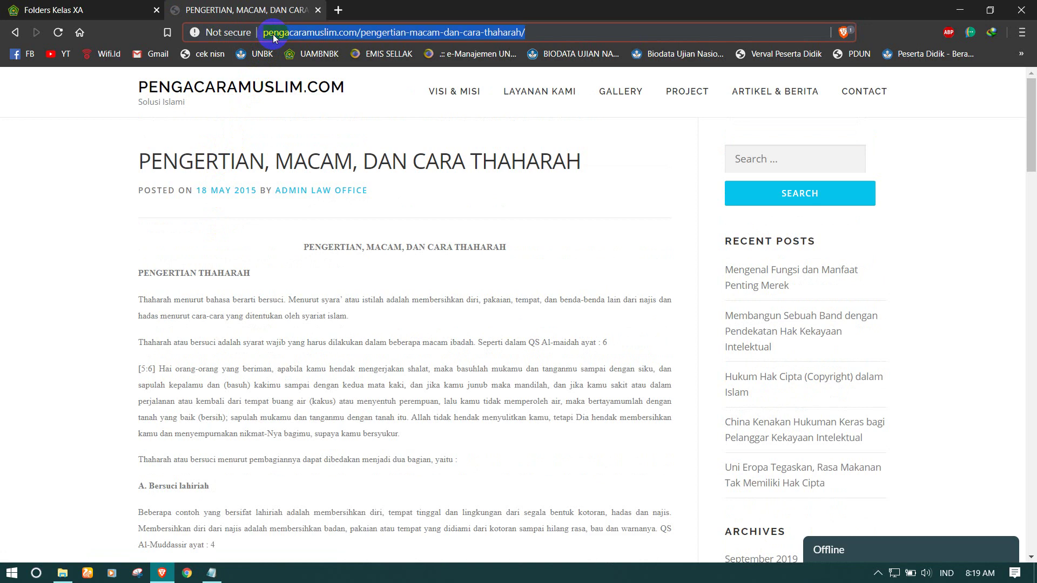
{"action": "right_click", "coordinate": [274, 34]}
{"action": "left_click", "coordinate": [298, 108]}
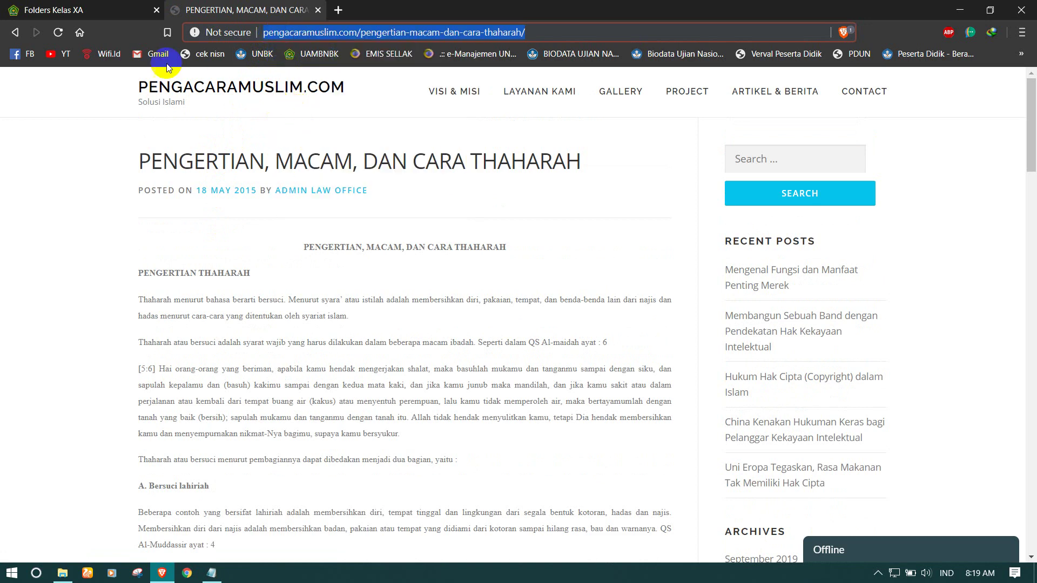
{"action": "left_click", "coordinate": [54, 10]}
{"action": "right_click", "coordinate": [294, 167]}
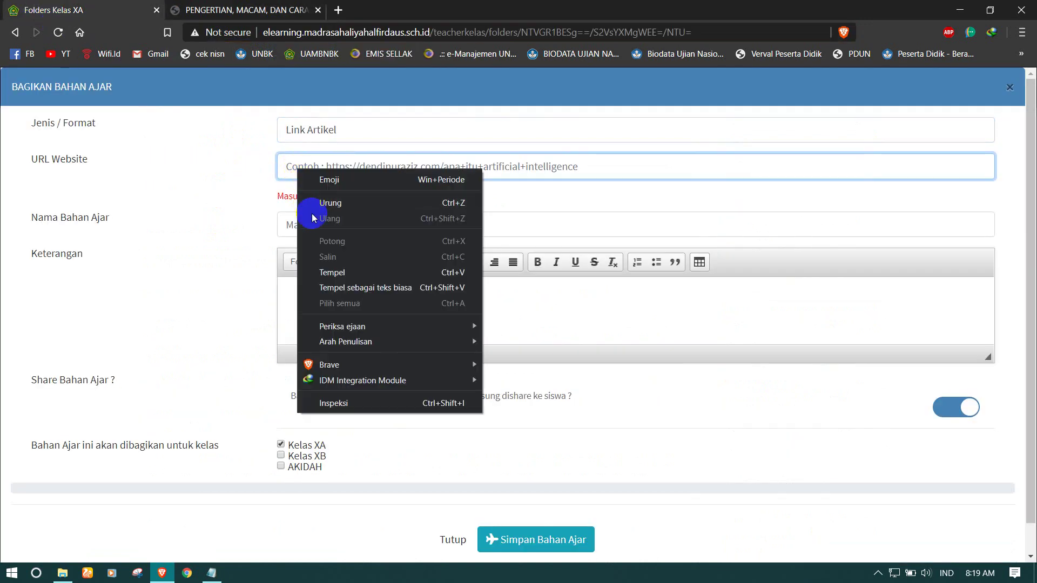
{"action": "left_click", "coordinate": [322, 273]}
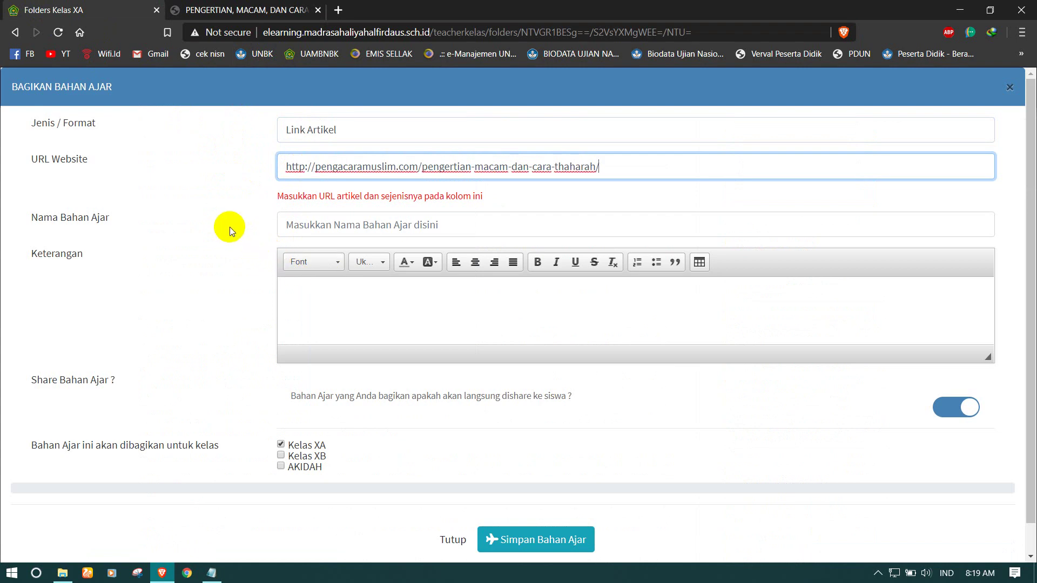
Review the Nama Bahan Ajar, Keterangan, sharing and class options of the form, and close it without saving.
{"action": "left_click", "coordinate": [292, 228]}
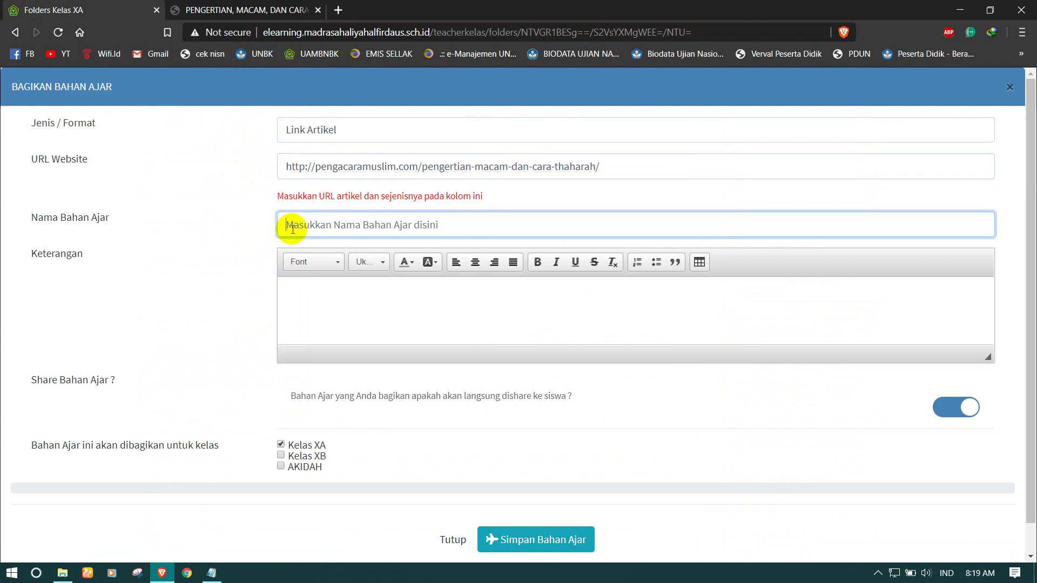
{"action": "left_click", "coordinate": [303, 292]}
{"action": "scroll", "coordinate": [200, 326], "scroll_direction": "down", "scroll_amount": 1}
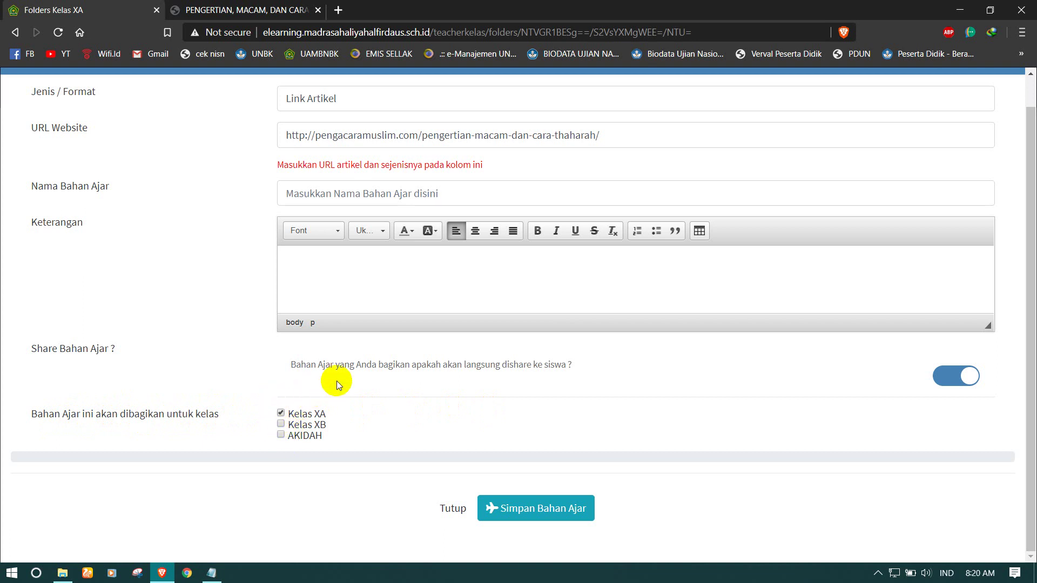
{"action": "scroll", "coordinate": [336, 381], "scroll_direction": "up", "scroll_amount": 1}
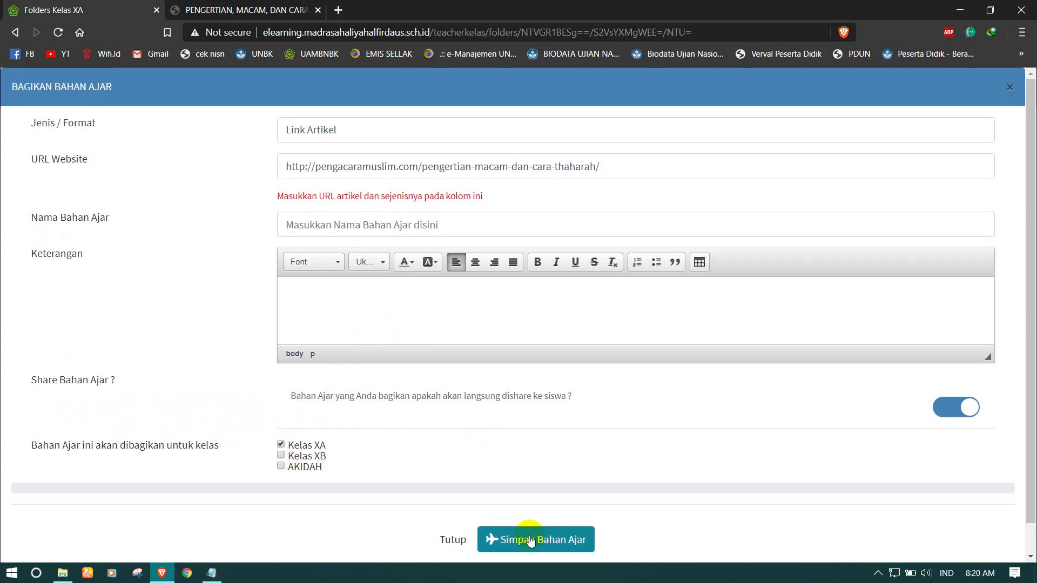
{"action": "left_click", "coordinate": [459, 540]}
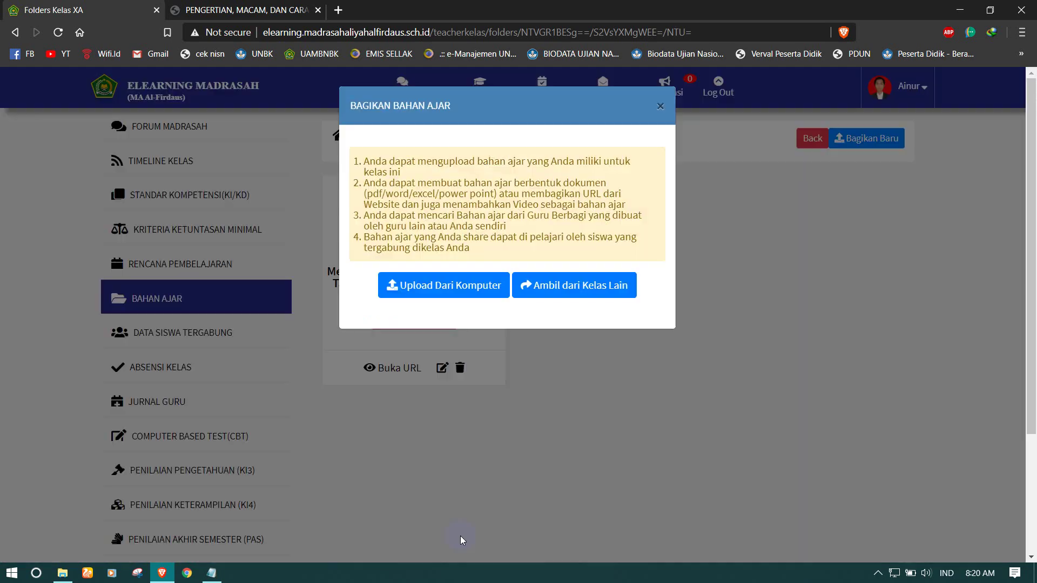
{"action": "left_click", "coordinate": [661, 106]}
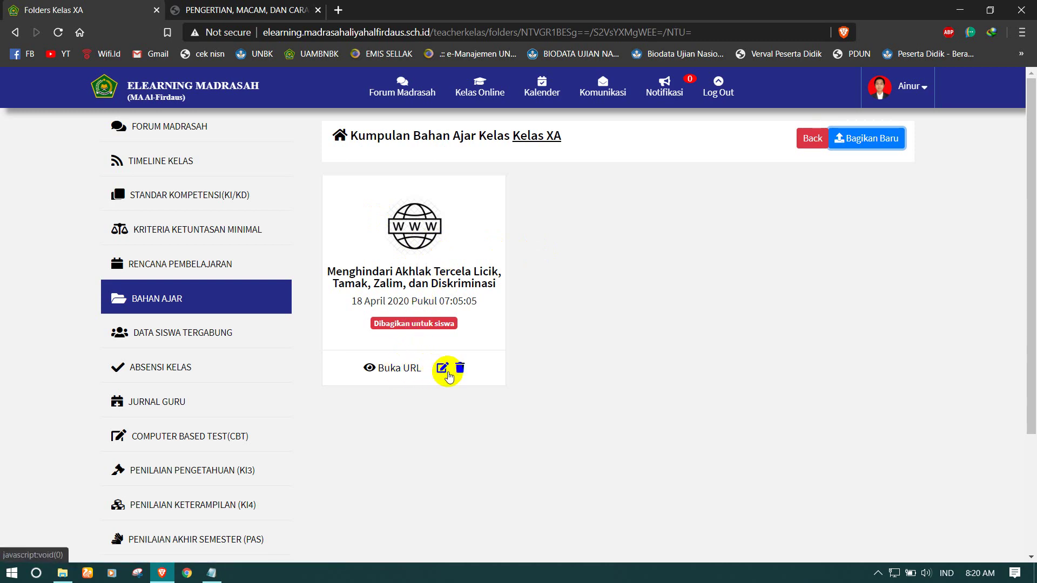
Try Bahan Ajar Format Ms. Word in a new upload form, check the other formats, and close the form without saving.
{"action": "left_click", "coordinate": [864, 139]}
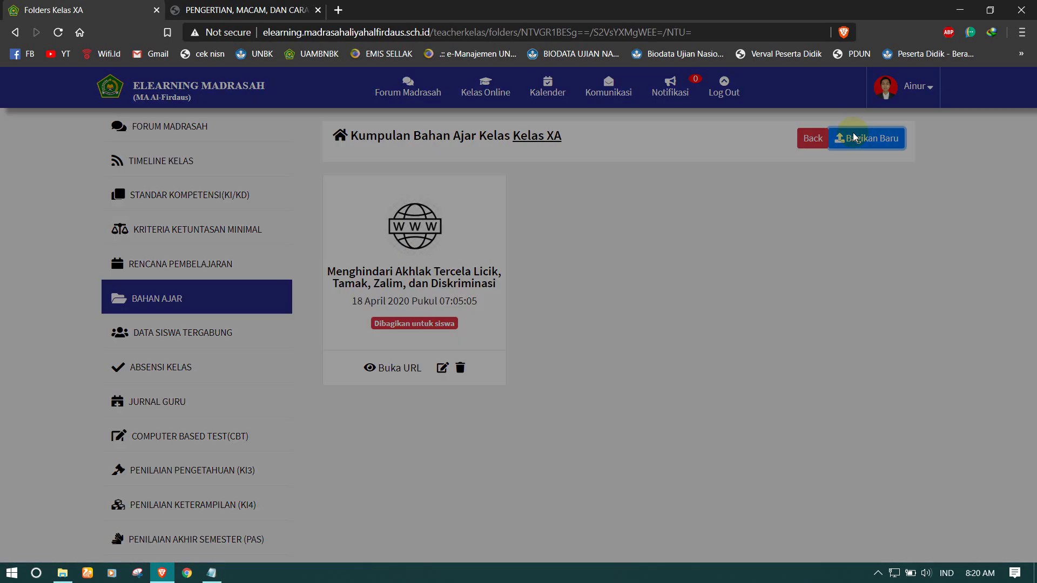
{"action": "left_click", "coordinate": [452, 287]}
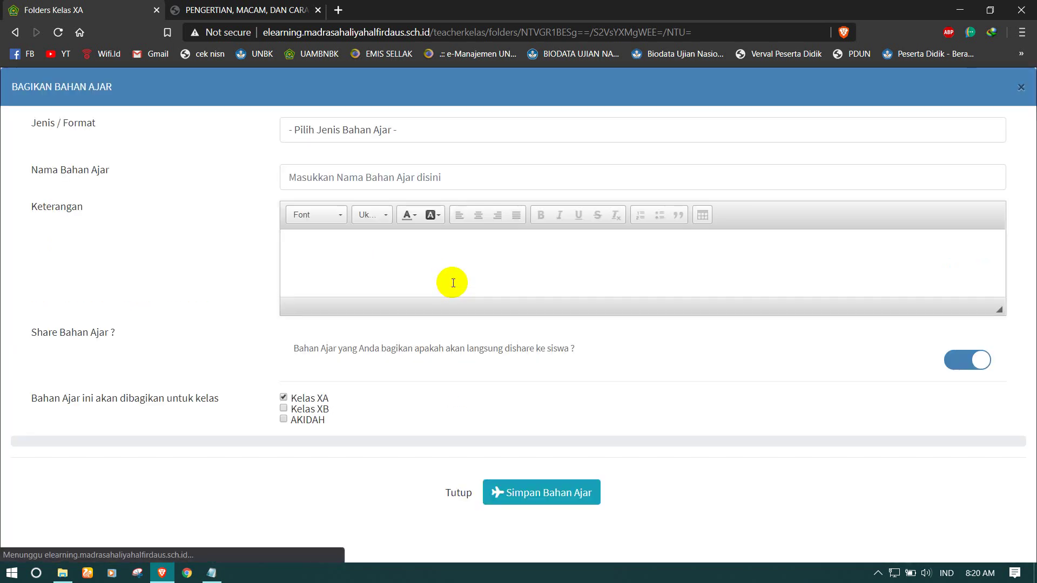
{"action": "left_click", "coordinate": [377, 138]}
{"action": "left_click", "coordinate": [373, 163]}
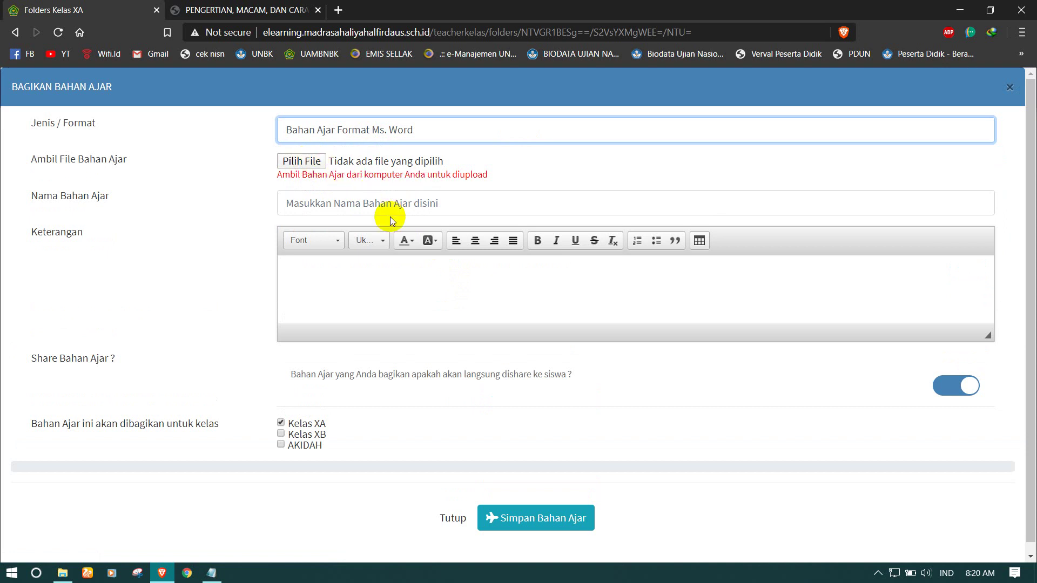
{"action": "left_click", "coordinate": [369, 133]}
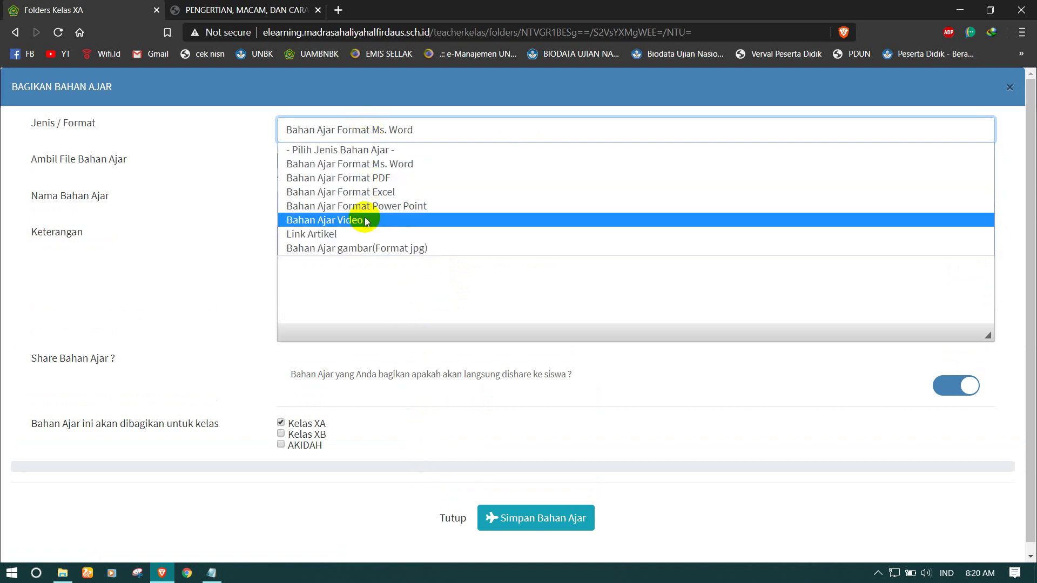
{"action": "left_click", "coordinate": [371, 521]}
{"action": "left_click", "coordinate": [456, 524]}
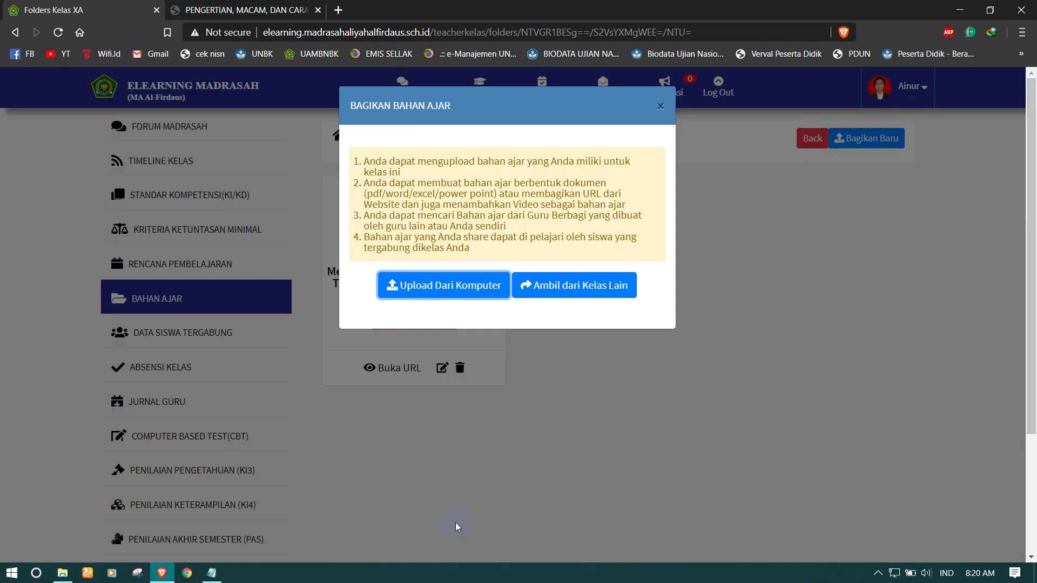
{"action": "left_click", "coordinate": [660, 106]}
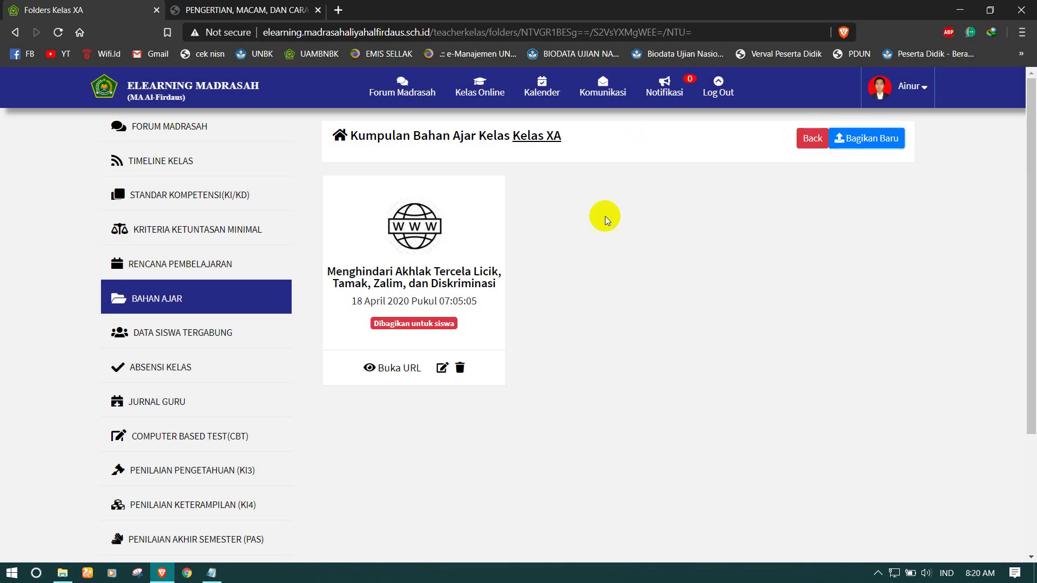
Open Kelas XA's Data Siswa Tergabung and review the list of joined students.
{"action": "scroll", "coordinate": [205, 328], "scroll_direction": "down", "scroll_amount": 3}
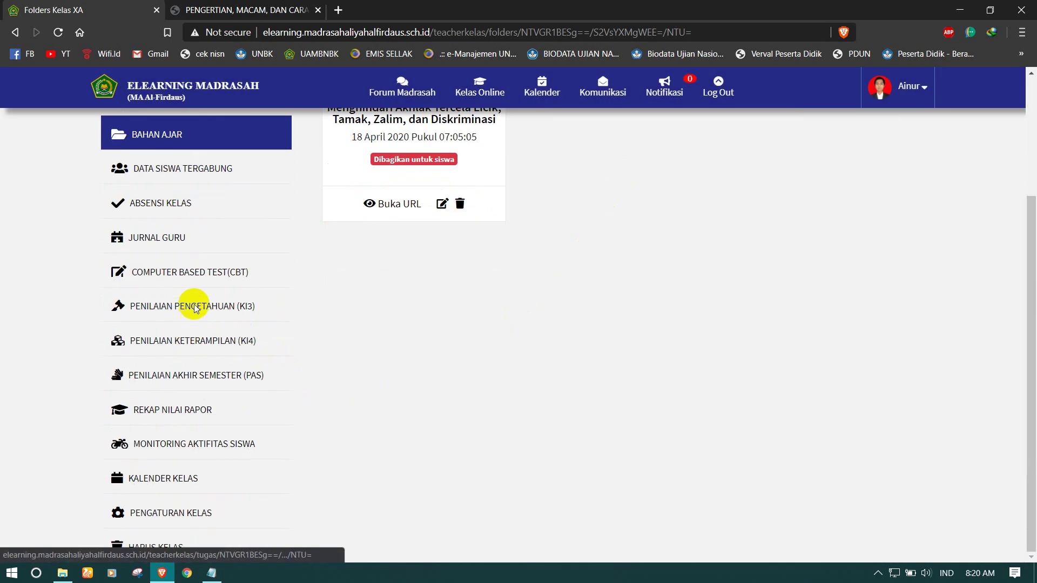
{"action": "left_click", "coordinate": [190, 172]}
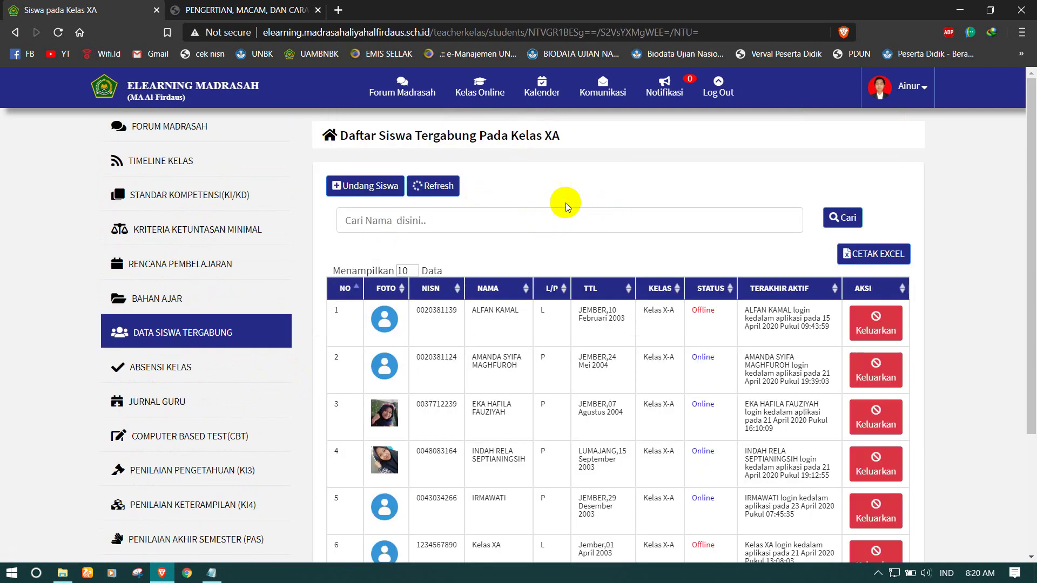
{"action": "scroll", "coordinate": [631, 321], "scroll_direction": "down", "scroll_amount": 3}
{"action": "scroll", "coordinate": [631, 321], "scroll_direction": "up", "scroll_amount": 3}
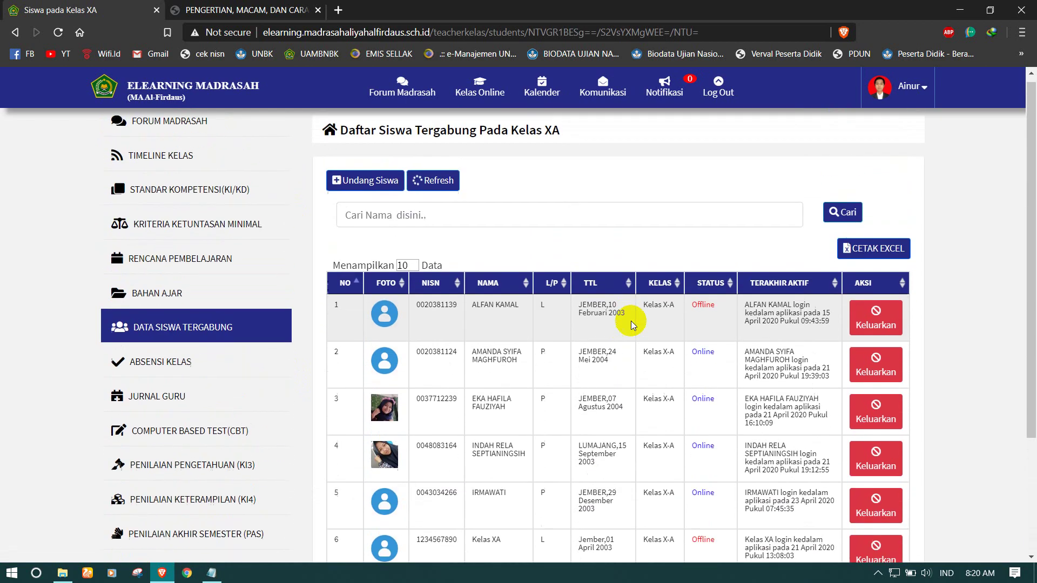
{"action": "scroll", "coordinate": [631, 321], "scroll_direction": "down", "scroll_amount": 4}
{"action": "scroll", "coordinate": [631, 321], "scroll_direction": "up", "scroll_amount": 2}
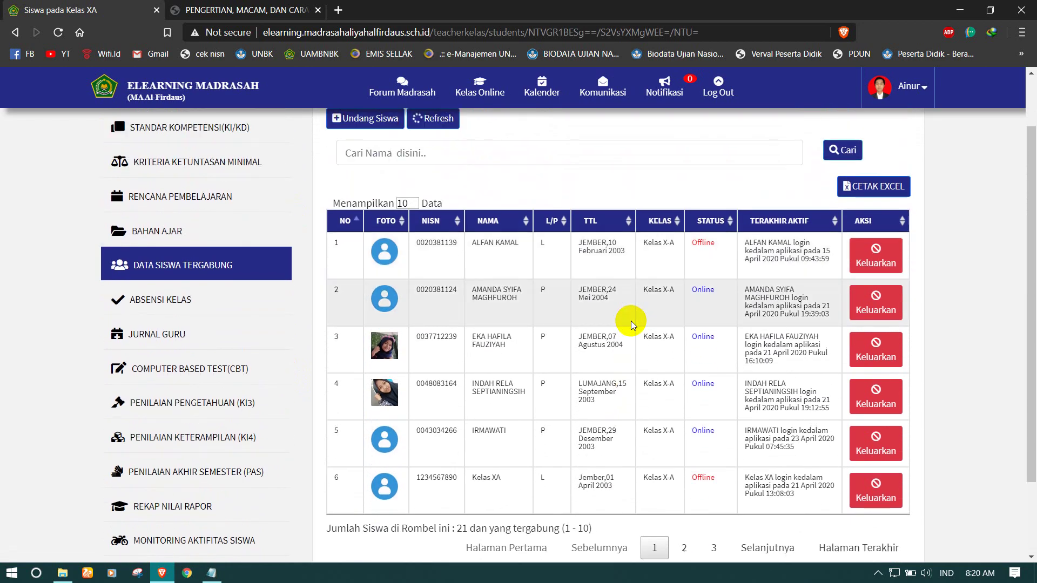
{"action": "scroll", "coordinate": [631, 321], "scroll_direction": "up", "scroll_amount": 2}
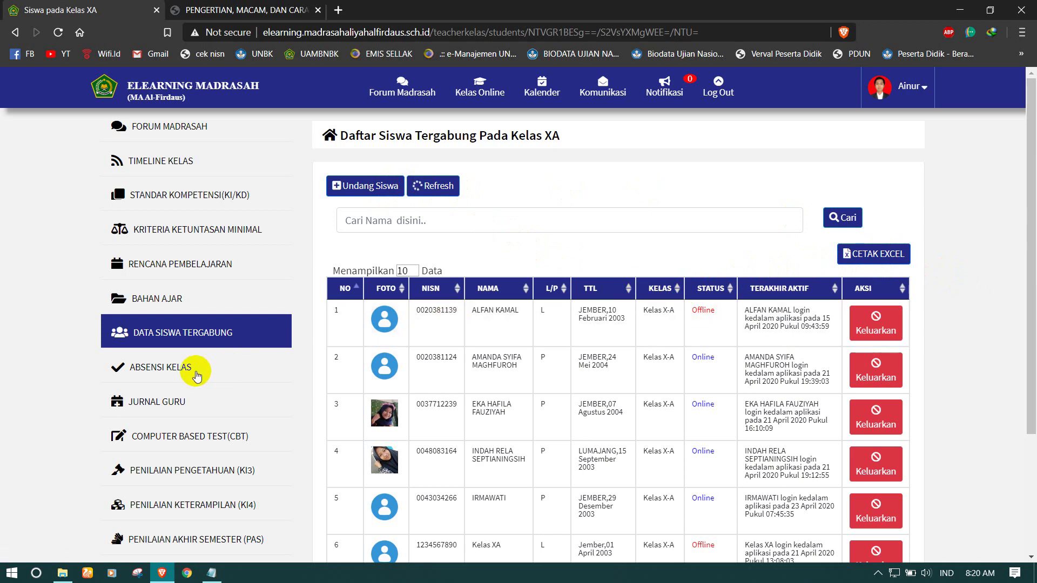
Open the Absensi Kelas page of Kelas XA.
{"action": "scroll", "coordinate": [232, 321], "scroll_direction": "down", "scroll_amount": 1}
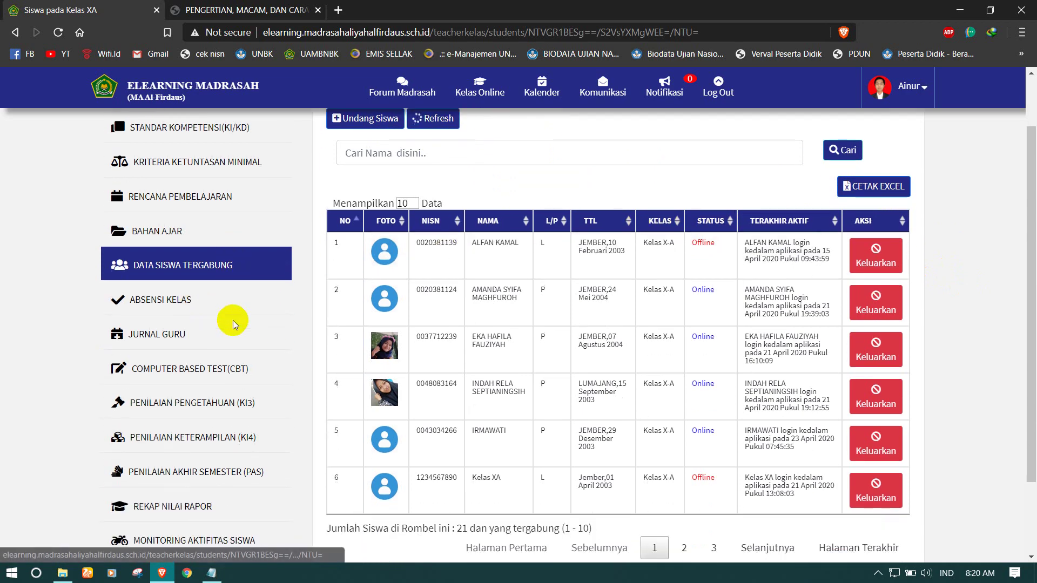
{"action": "left_click", "coordinate": [166, 304]}
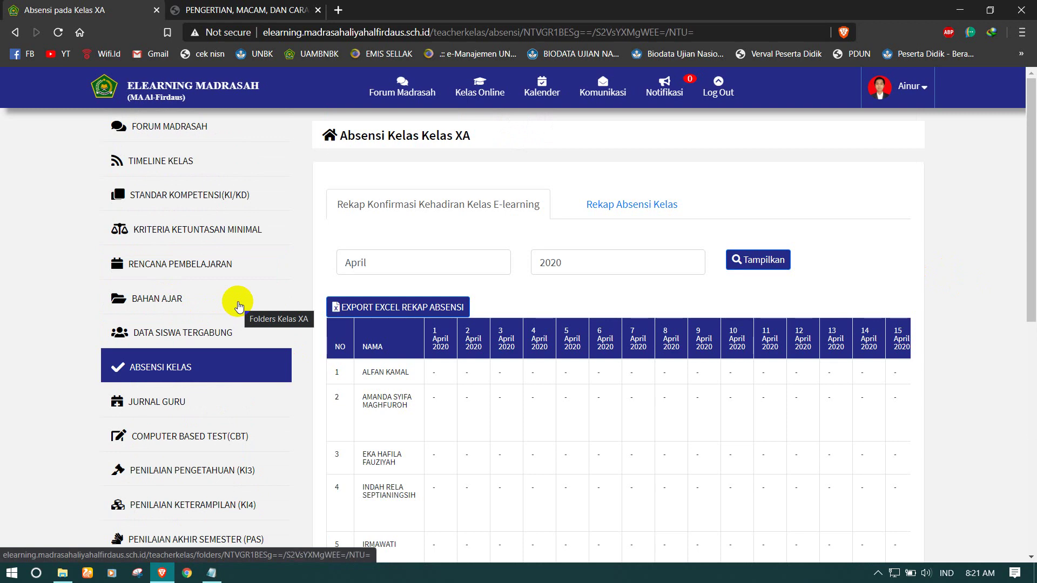
Review the April 2020 Rekap Konfirmasi Kehadiran table for all students of Kelas XA.
{"action": "scroll", "coordinate": [565, 375], "scroll_direction": "down", "scroll_amount": 1}
{"action": "scroll", "coordinate": [563, 374], "scroll_direction": "down", "scroll_amount": 5}
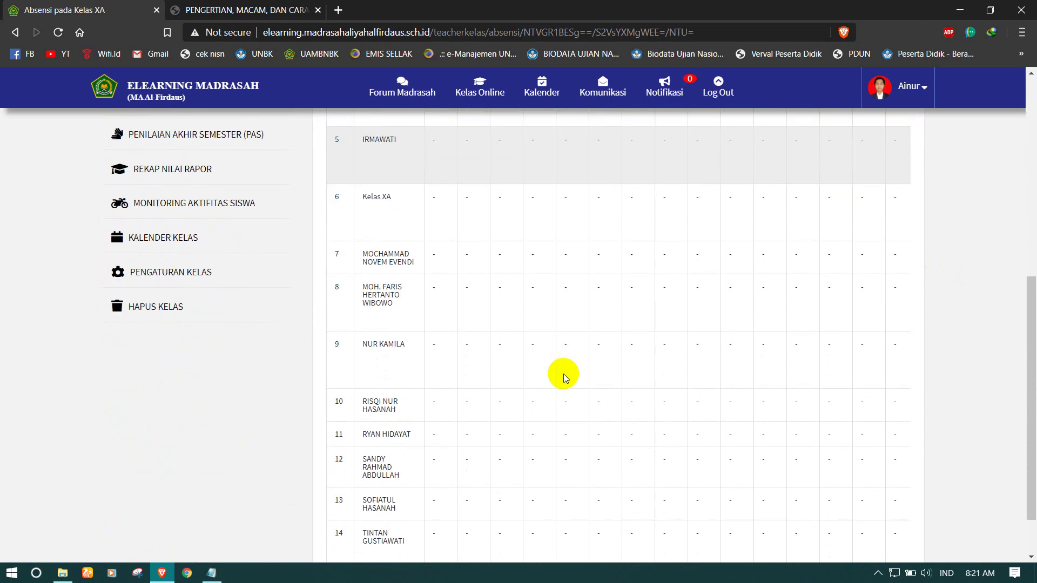
{"action": "scroll", "coordinate": [563, 374], "scroll_direction": "up", "scroll_amount": 9}
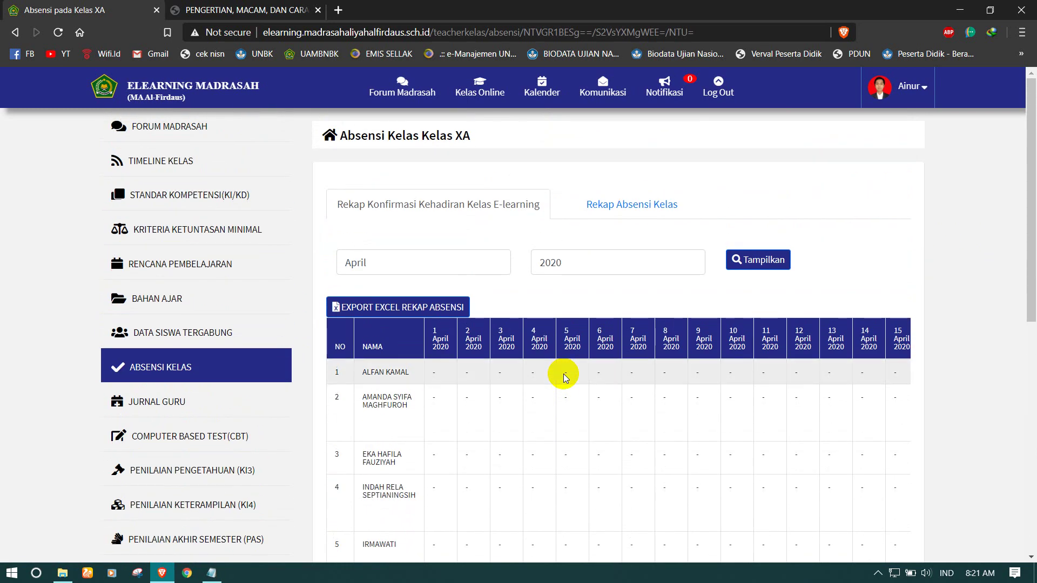
Open Rekap Absensi Kelas and check the Status Absensi options for the first student at Pertemuan Ke - 1.
{"action": "left_click", "coordinate": [626, 203]}
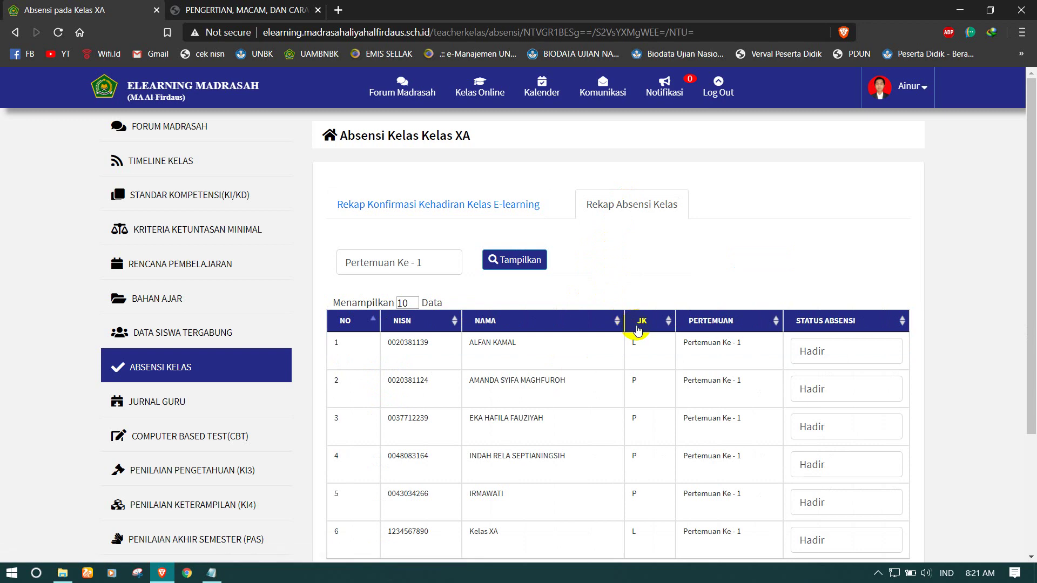
{"action": "scroll", "coordinate": [629, 325], "scroll_direction": "down", "scroll_amount": 3}
{"action": "left_click", "coordinate": [815, 227]}
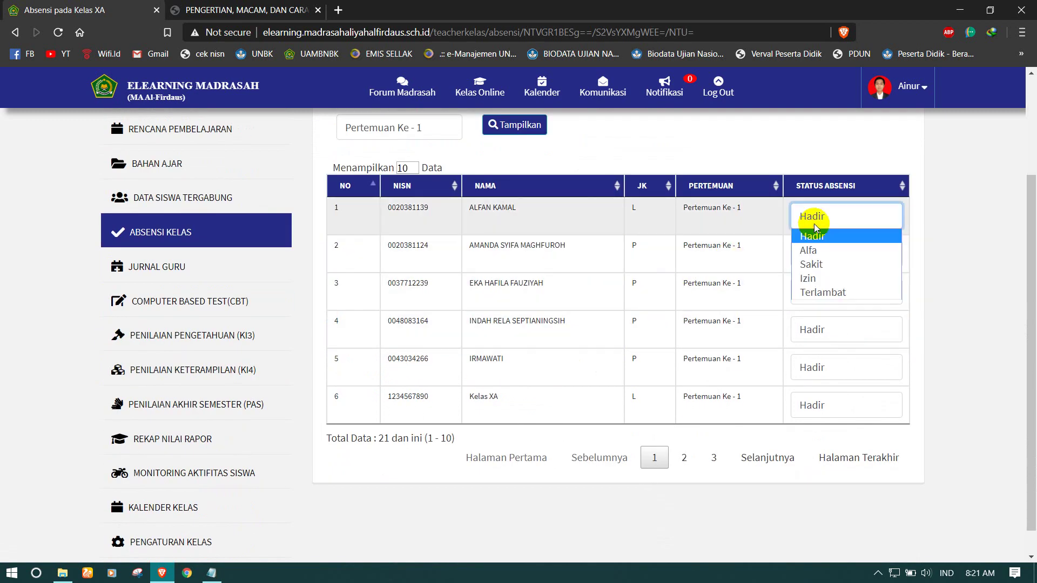
{"action": "left_click", "coordinate": [815, 227]}
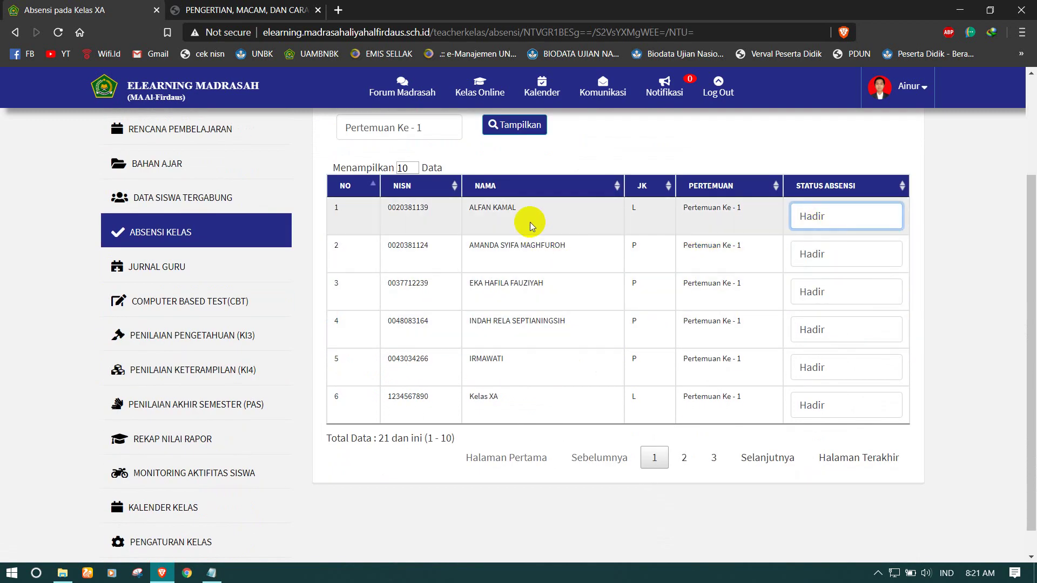
{"action": "scroll", "coordinate": [532, 226], "scroll_direction": "down", "scroll_amount": 1}
{"action": "scroll", "coordinate": [530, 222], "scroll_direction": "up", "scroll_amount": 3}
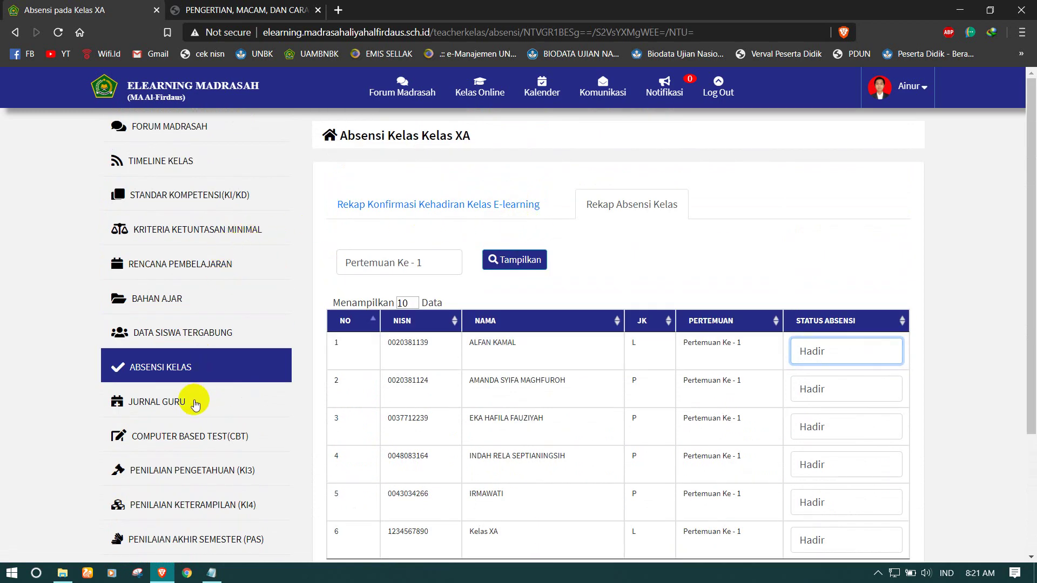
Open a new incident form in Kelas XA's Jurnal Guru and check its Waktu, Nama Siswa and Kejadian/perilaku fields.
{"action": "left_click", "coordinate": [154, 405]}
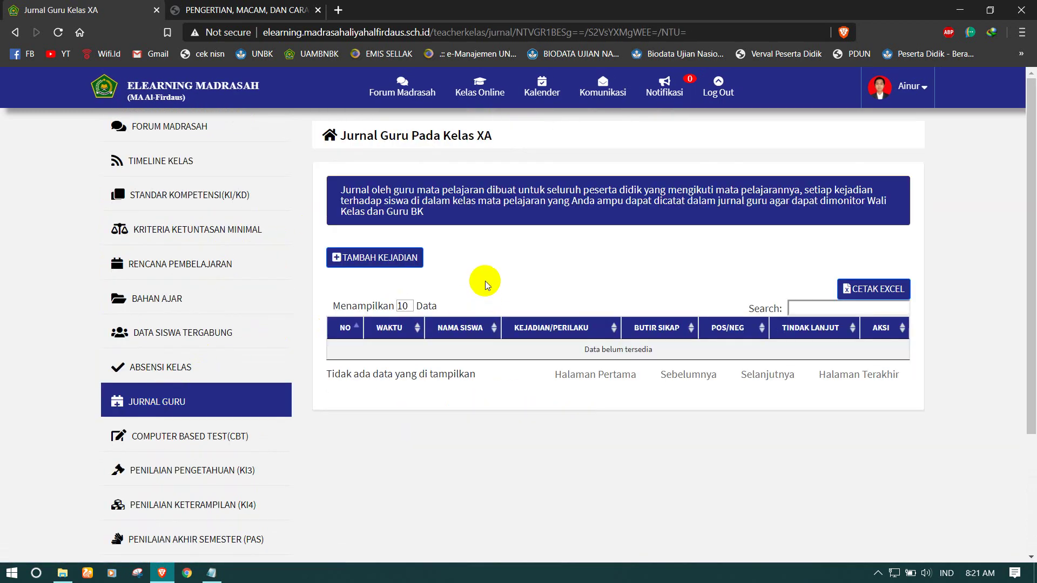
{"action": "left_click", "coordinate": [387, 259]}
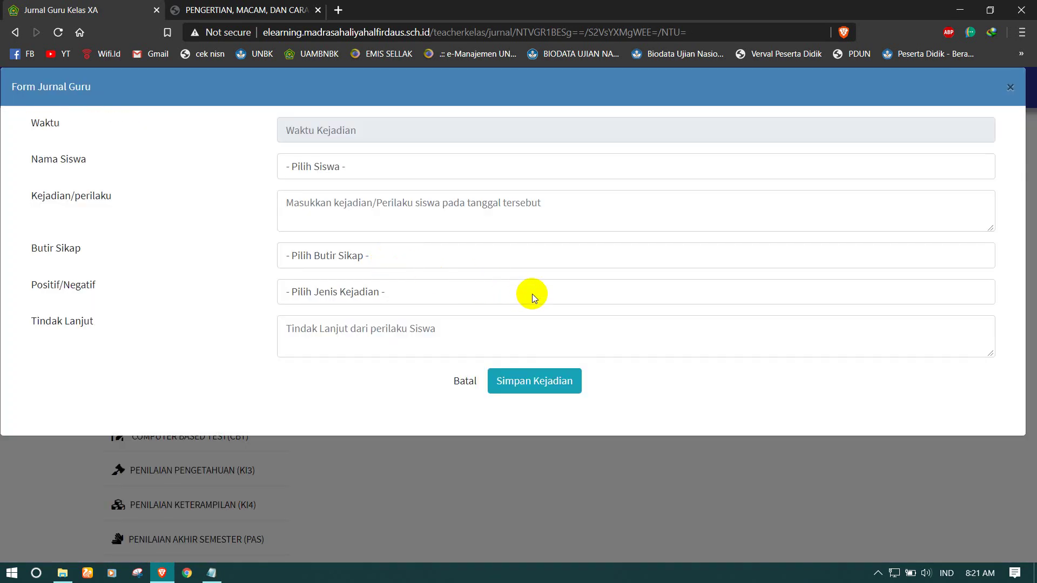
{"action": "left_click", "coordinate": [310, 133]}
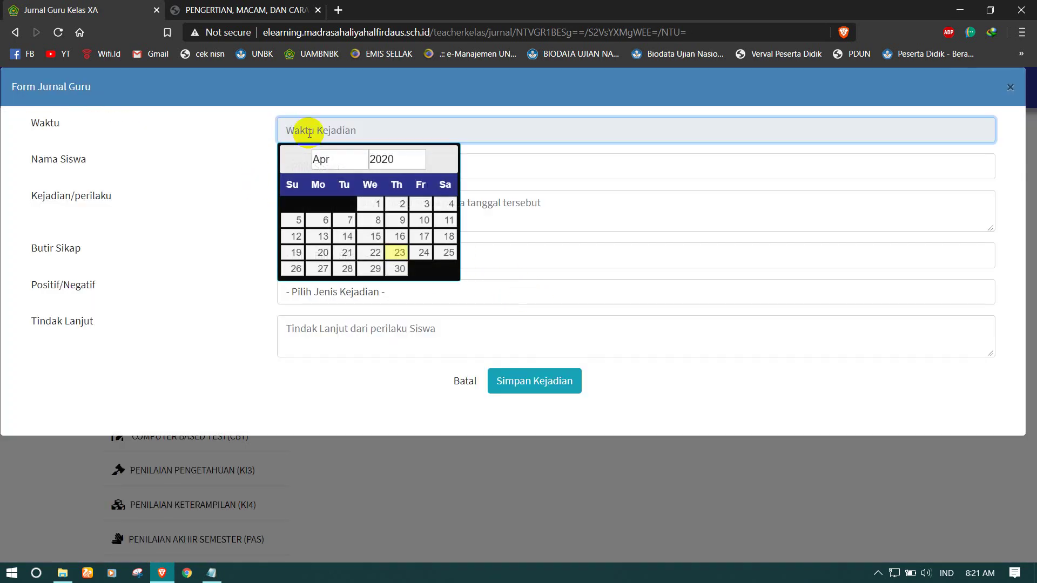
{"action": "left_click", "coordinate": [232, 127]}
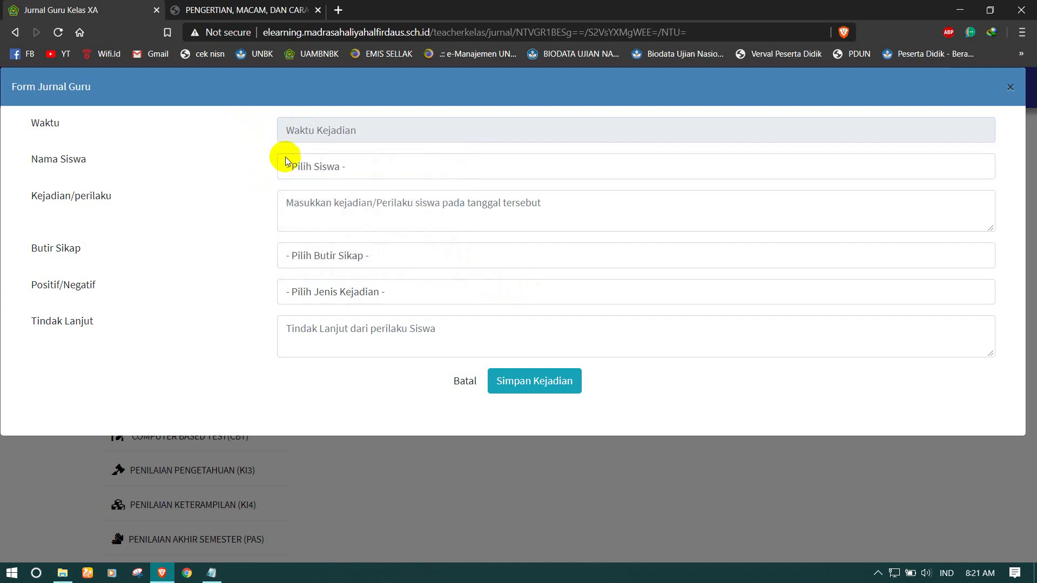
{"action": "left_click", "coordinate": [308, 168]}
{"action": "left_click", "coordinate": [308, 169]}
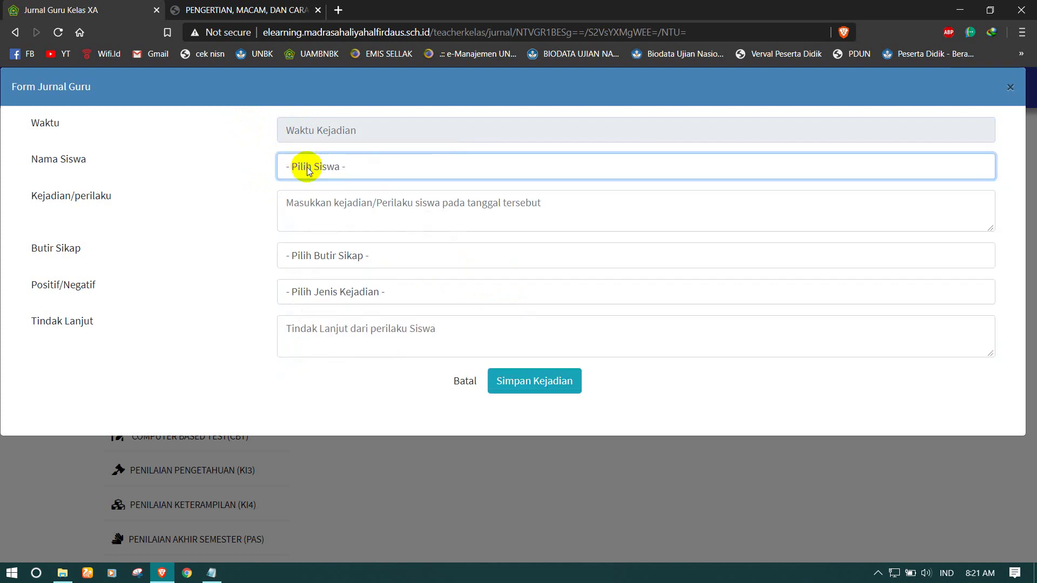
{"action": "left_click", "coordinate": [297, 204]}
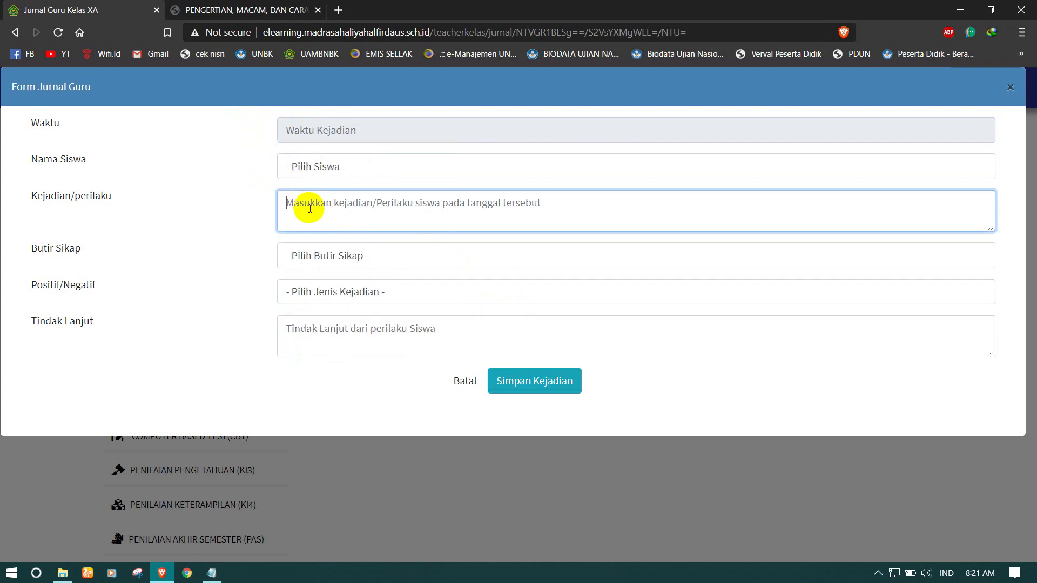
Check the form's Butir Sikap, Positif/Negatif and Tindak Lanjut fields, and cancel it without saving.
{"action": "left_click", "coordinate": [342, 259]}
{"action": "left_click", "coordinate": [343, 259]}
{"action": "left_click", "coordinate": [325, 292]}
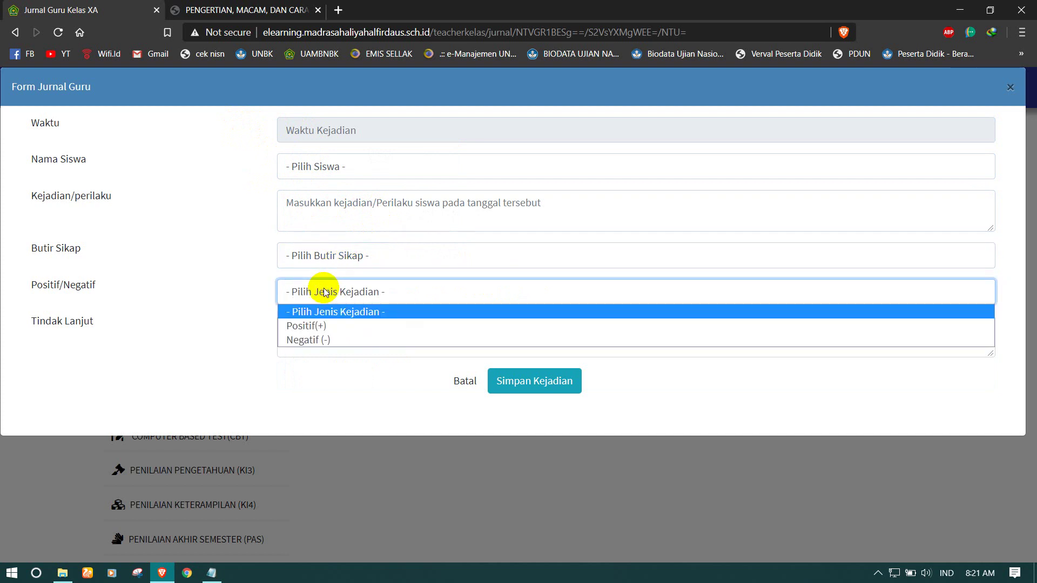
{"action": "left_click", "coordinate": [325, 293]}
{"action": "left_click", "coordinate": [318, 344]}
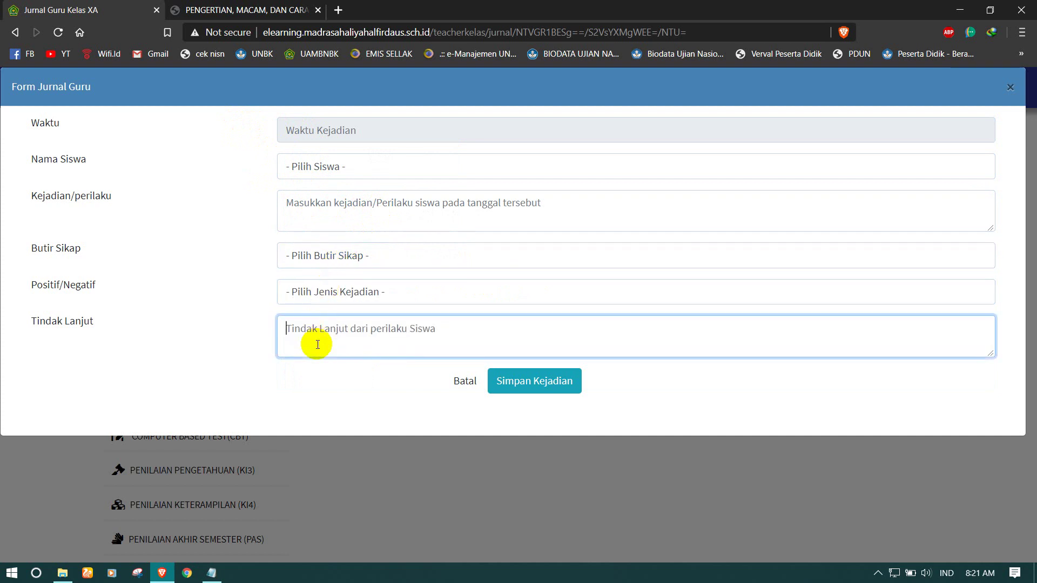
{"action": "left_click", "coordinate": [464, 387]}
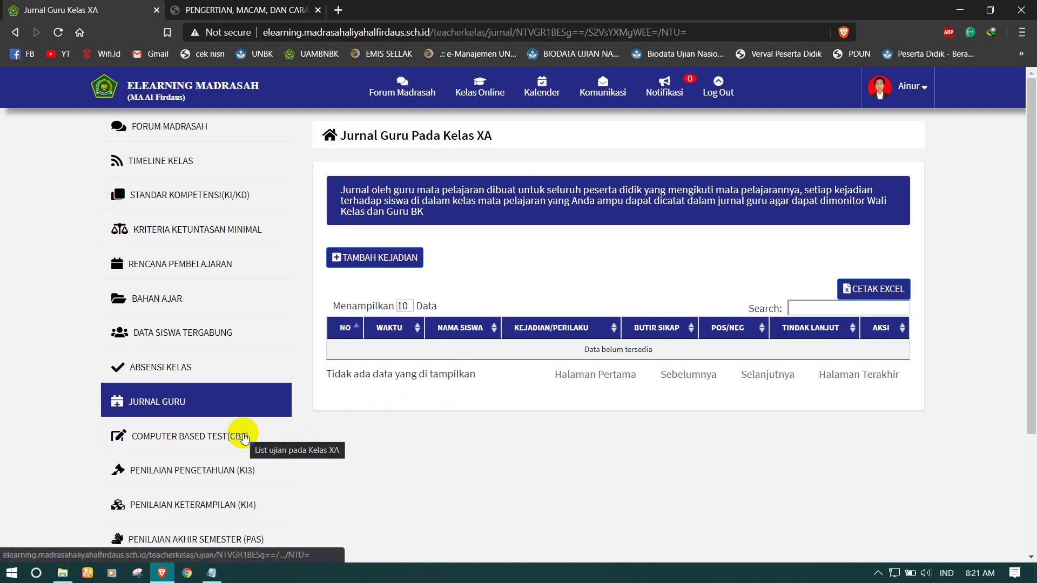
Start a new CBT exam from Kelas XA's Computer Based Test list and read the Petunjuk instructions.
{"action": "scroll", "coordinate": [221, 434], "scroll_direction": "down", "scroll_amount": 3}
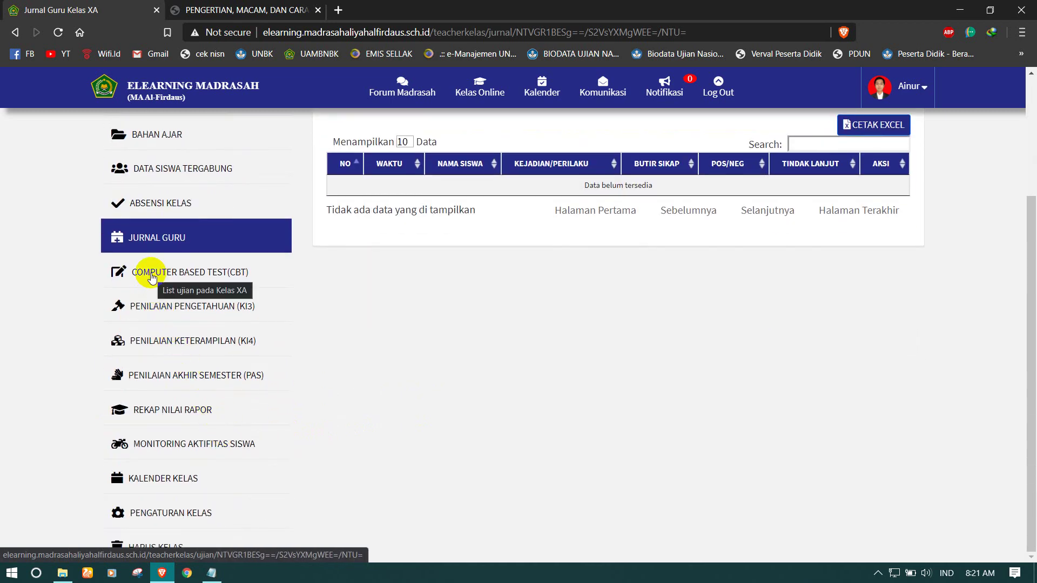
{"action": "left_click", "coordinate": [151, 275]}
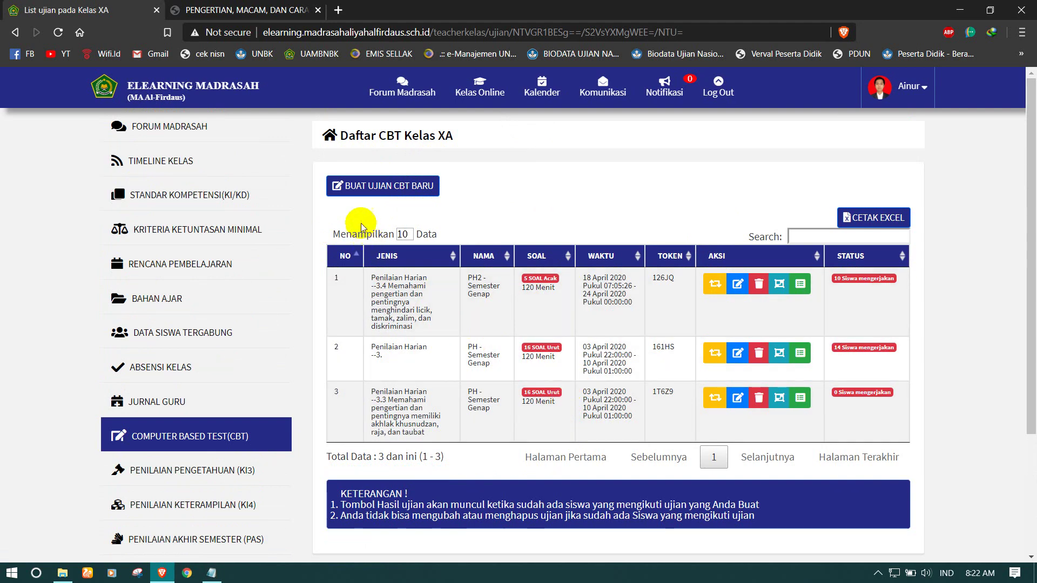
{"action": "left_click", "coordinate": [403, 186]}
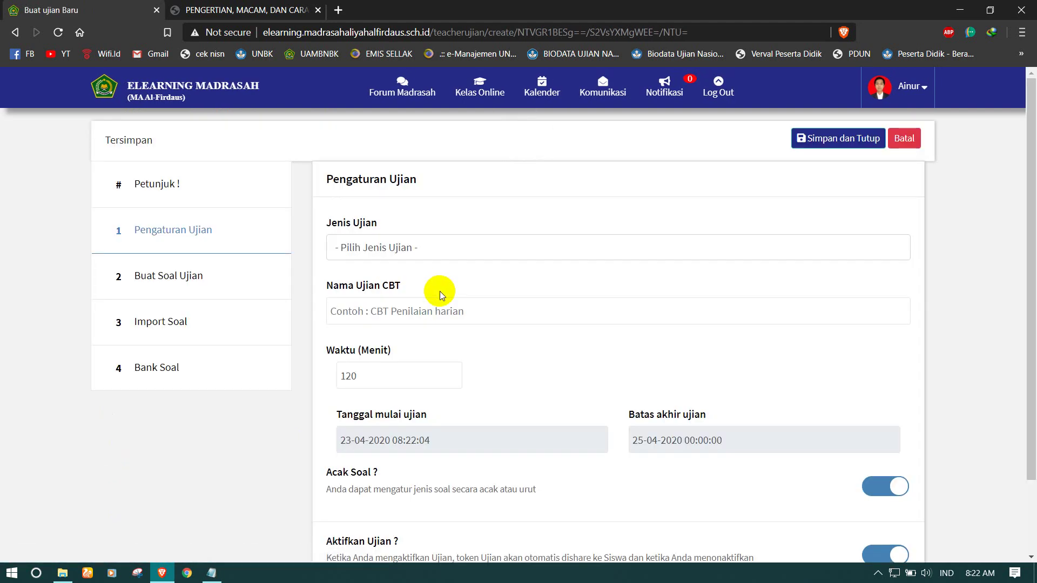
{"action": "left_click", "coordinate": [156, 183]}
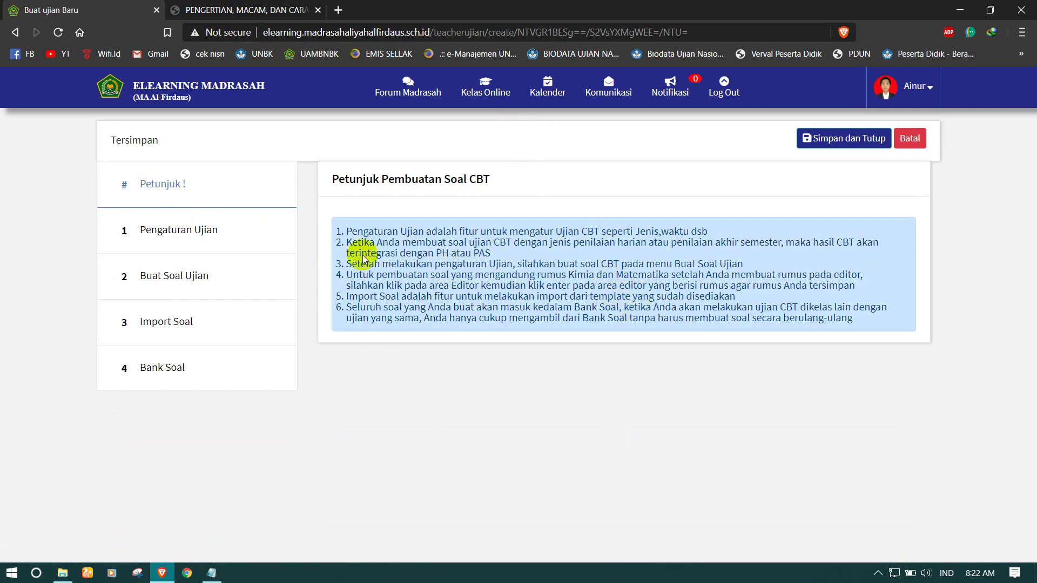
Return to Pengaturan Ujian and review the Jenis Ujian options, Nama Ujian CBT and Waktu (Menit) fields without changing them.
{"action": "left_click", "coordinate": [208, 233]}
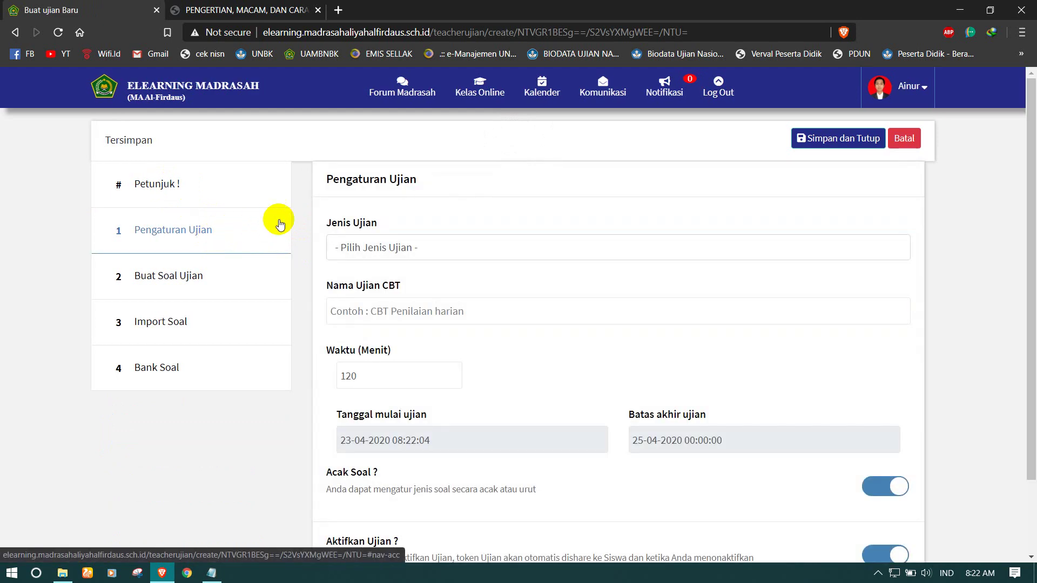
{"action": "scroll", "coordinate": [506, 199], "scroll_direction": "down", "scroll_amount": 1}
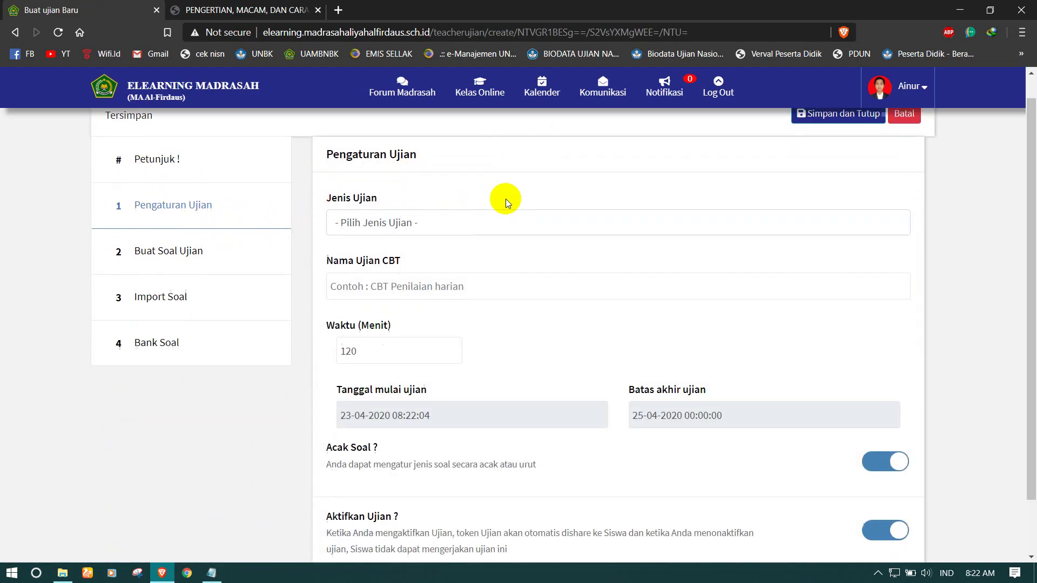
{"action": "left_click", "coordinate": [504, 187]}
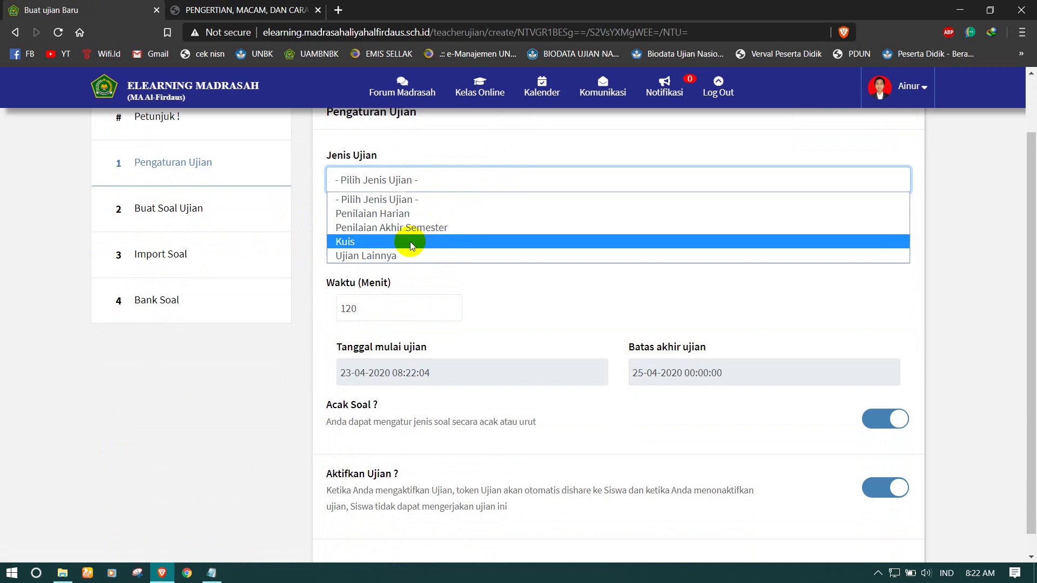
{"action": "left_click", "coordinate": [475, 139]}
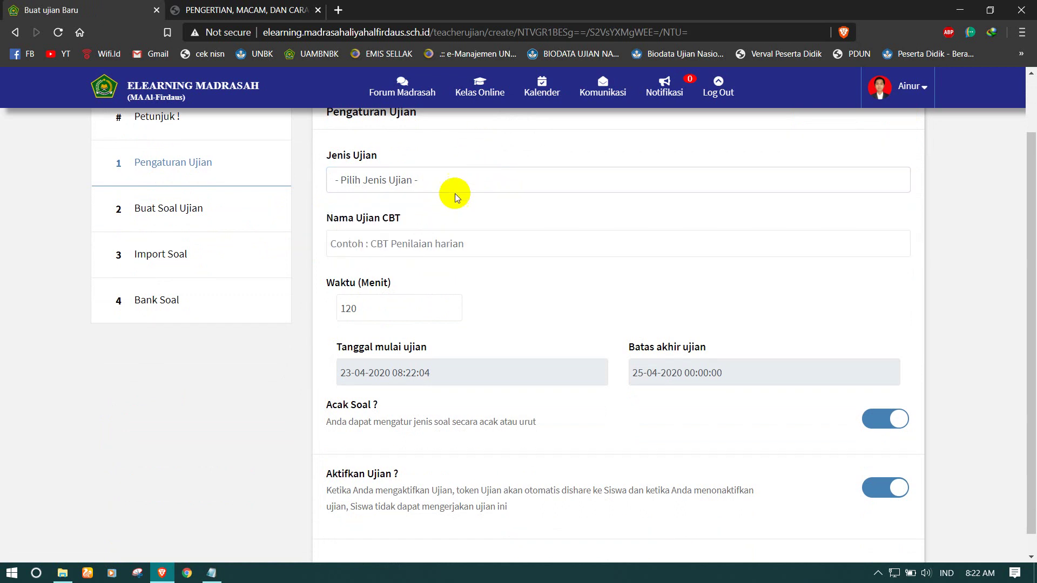
{"action": "left_click", "coordinate": [432, 246]}
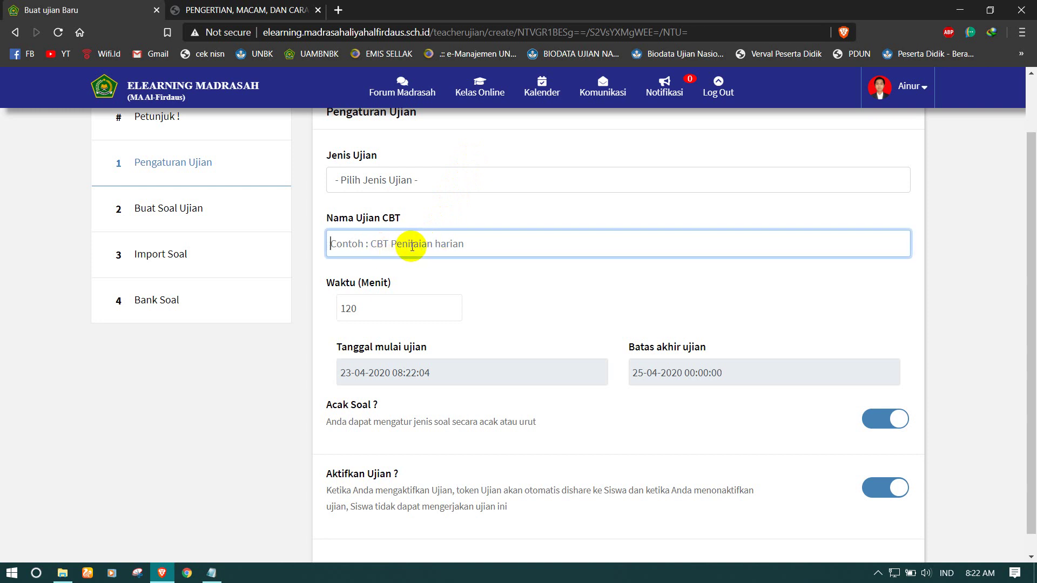
{"action": "left_click", "coordinate": [462, 316]}
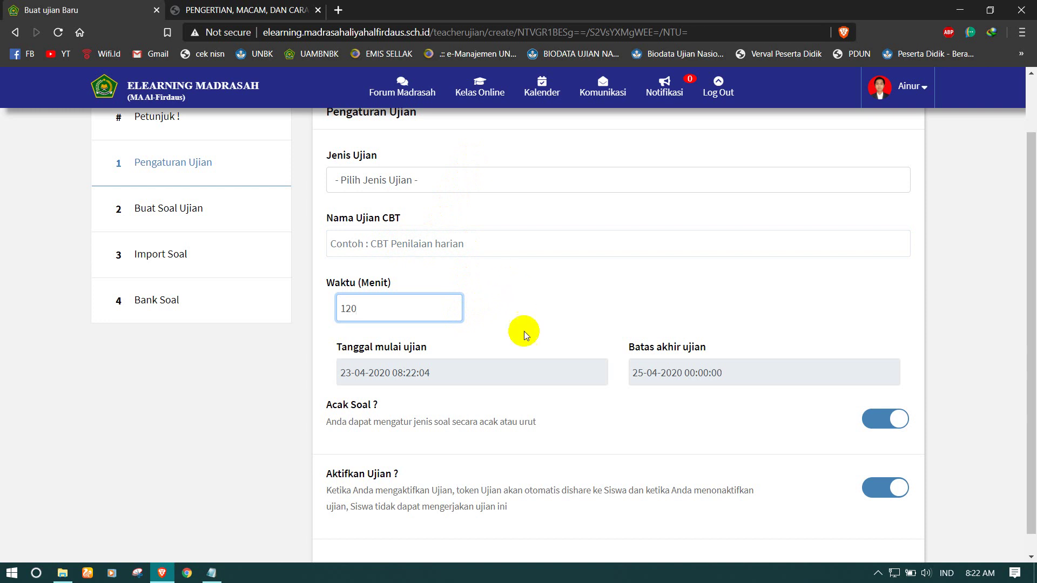
Pick 23 April 2020 as the exam's start date, and check the Batas akhir ujian calendar and the remaining exam settings.
{"action": "left_click", "coordinate": [492, 382]}
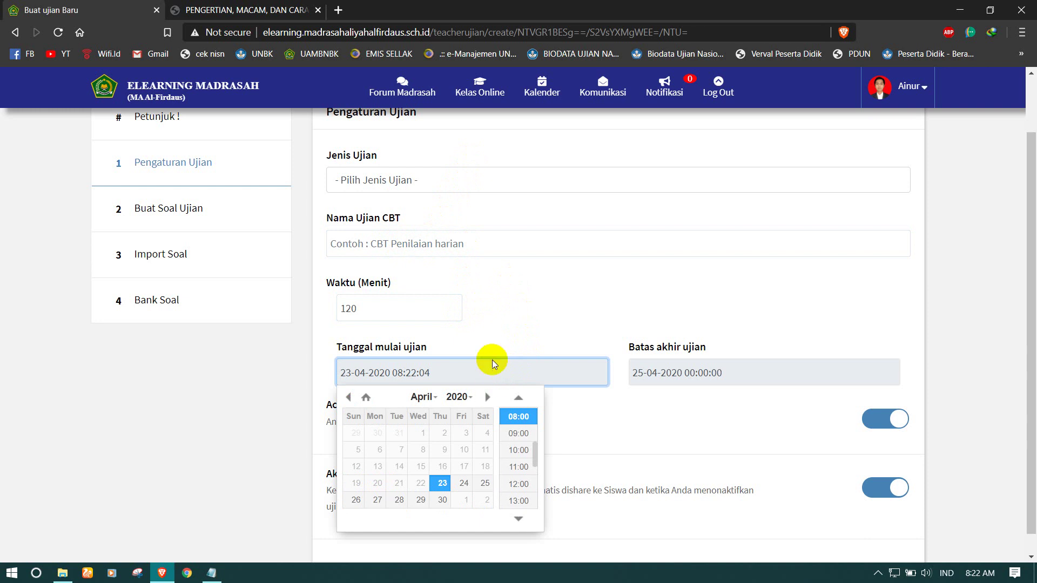
{"action": "left_click", "coordinate": [443, 484]}
{"action": "left_click", "coordinate": [491, 328]}
{"action": "left_click", "coordinate": [655, 372]}
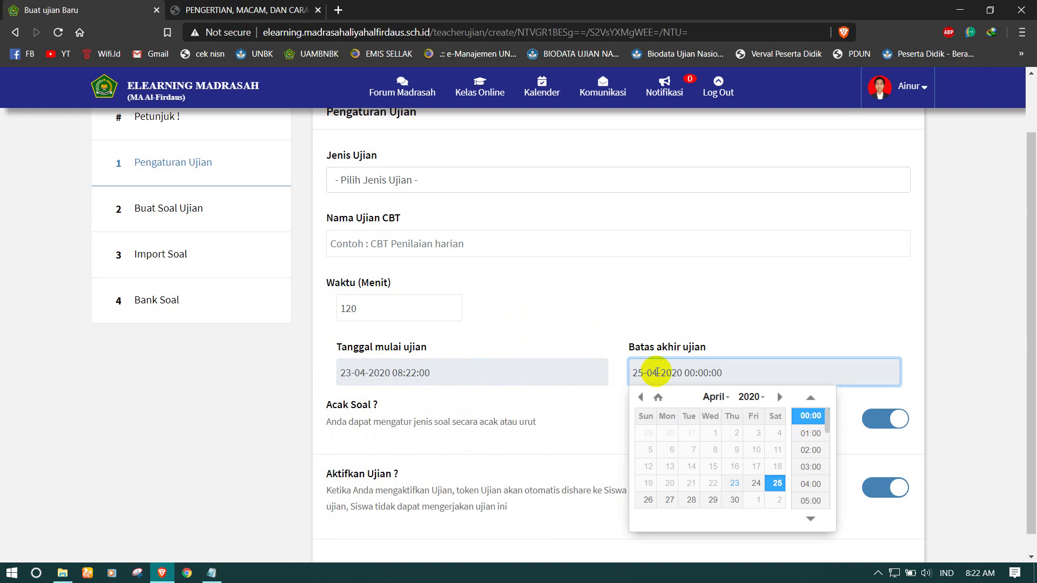
{"action": "double_click", "coordinate": [665, 344]}
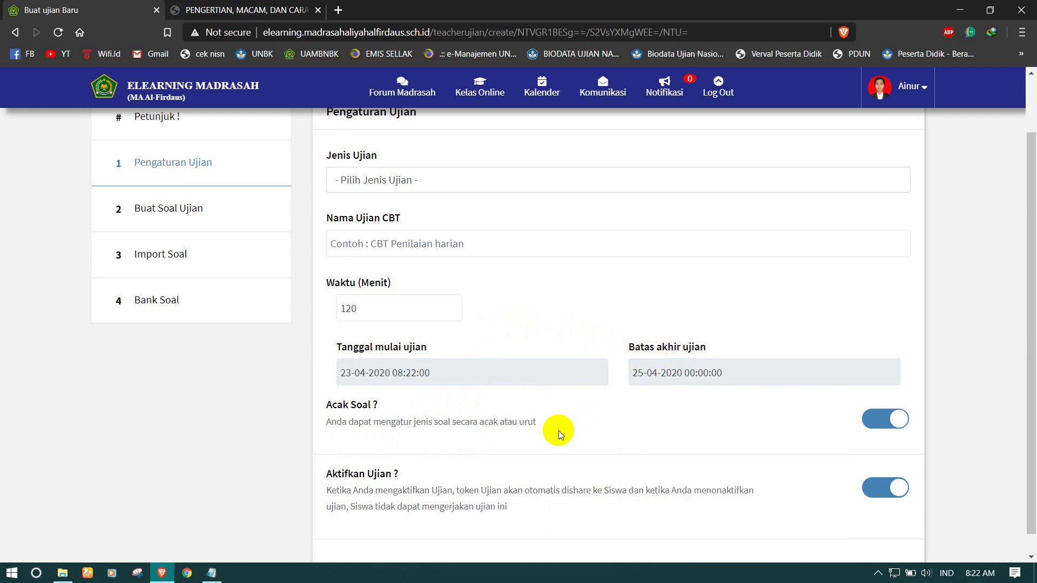
{"action": "left_click", "coordinate": [406, 413]}
{"action": "scroll", "coordinate": [506, 335], "scroll_direction": "up", "scroll_amount": 1}
{"action": "scroll", "coordinate": [505, 335], "scroll_direction": "up", "scroll_amount": 1}
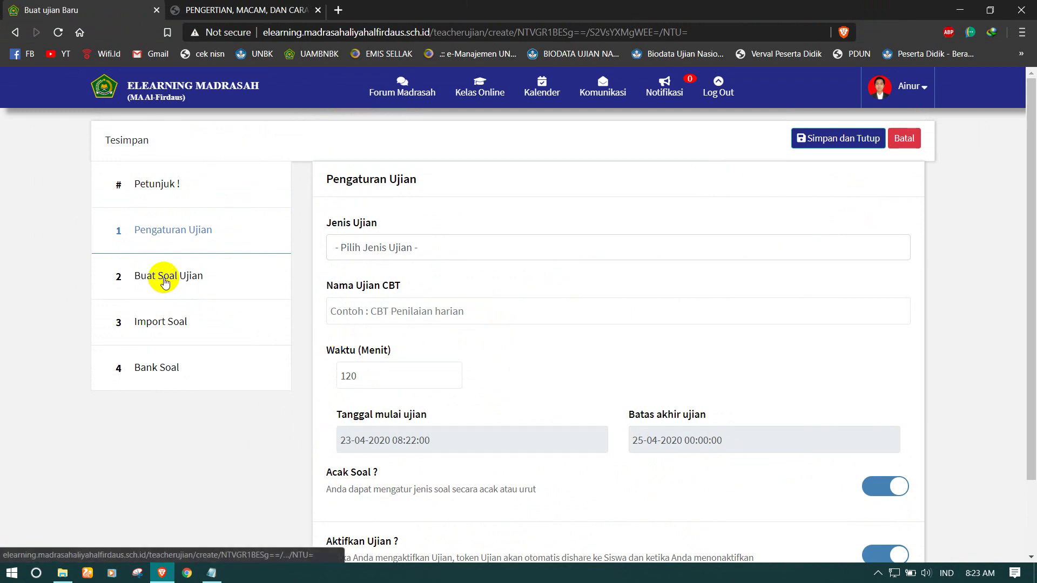
{"action": "scroll", "coordinate": [407, 376], "scroll_direction": "down", "scroll_amount": 1}
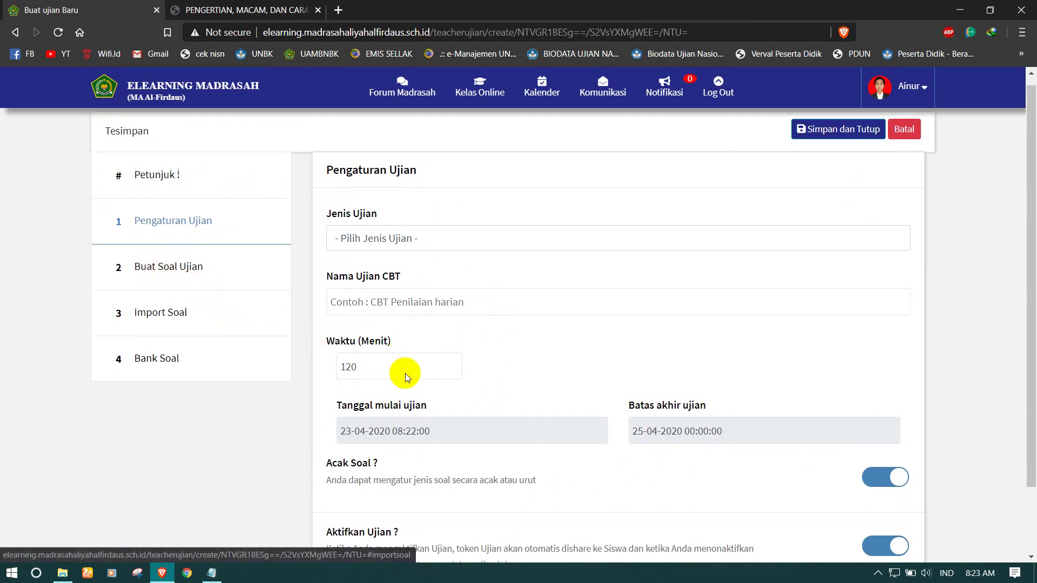
{"action": "scroll", "coordinate": [408, 373], "scroll_direction": "down", "scroll_amount": 2}
{"action": "scroll", "coordinate": [400, 368], "scroll_direction": "up", "scroll_amount": 2}
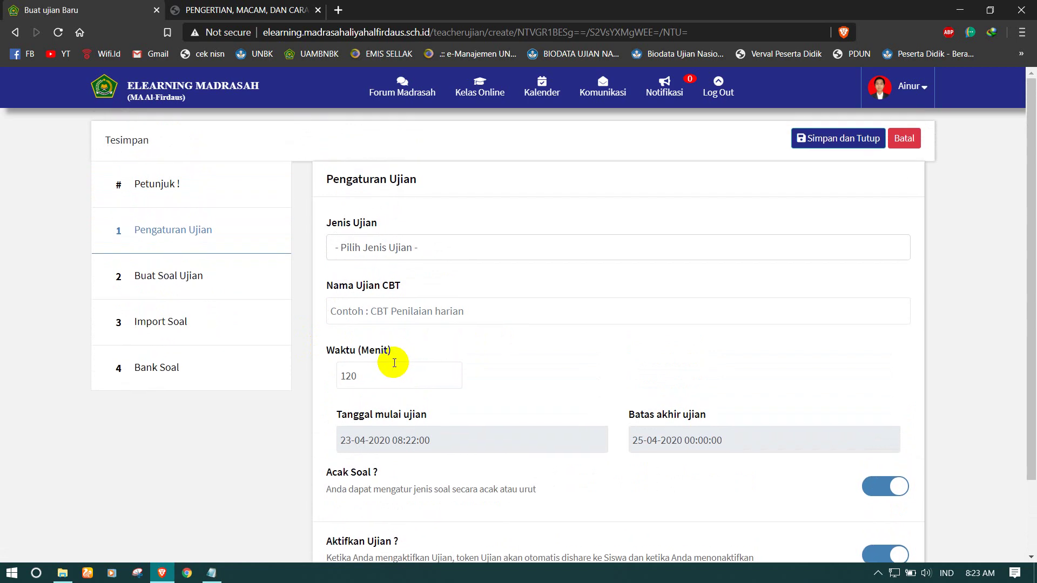
Open Buat Soal Ujian, check the Jenis Soal options for question 1, and try to add another question.
{"action": "left_click", "coordinate": [169, 278]}
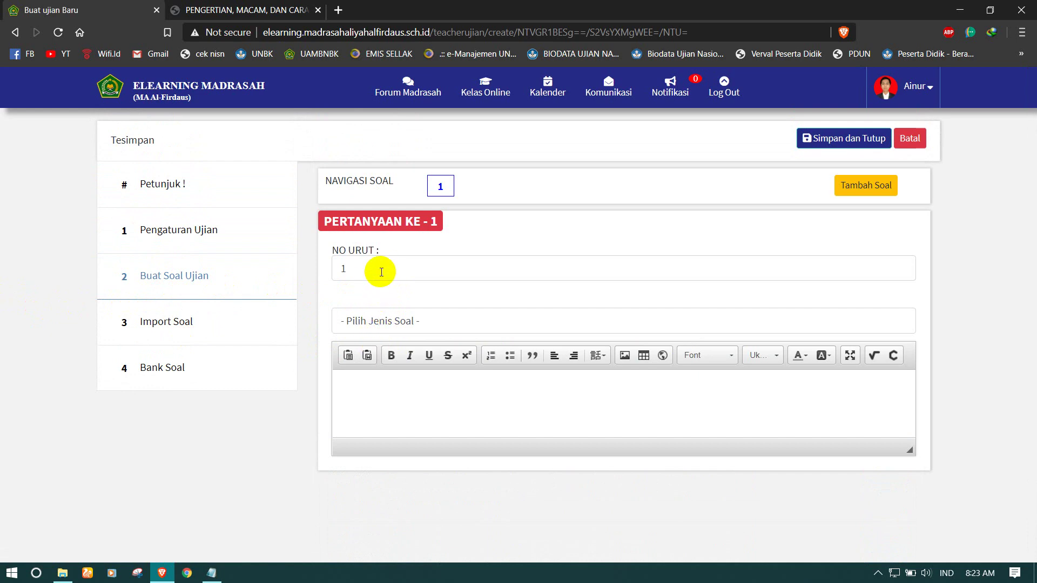
{"action": "left_click", "coordinate": [379, 321]}
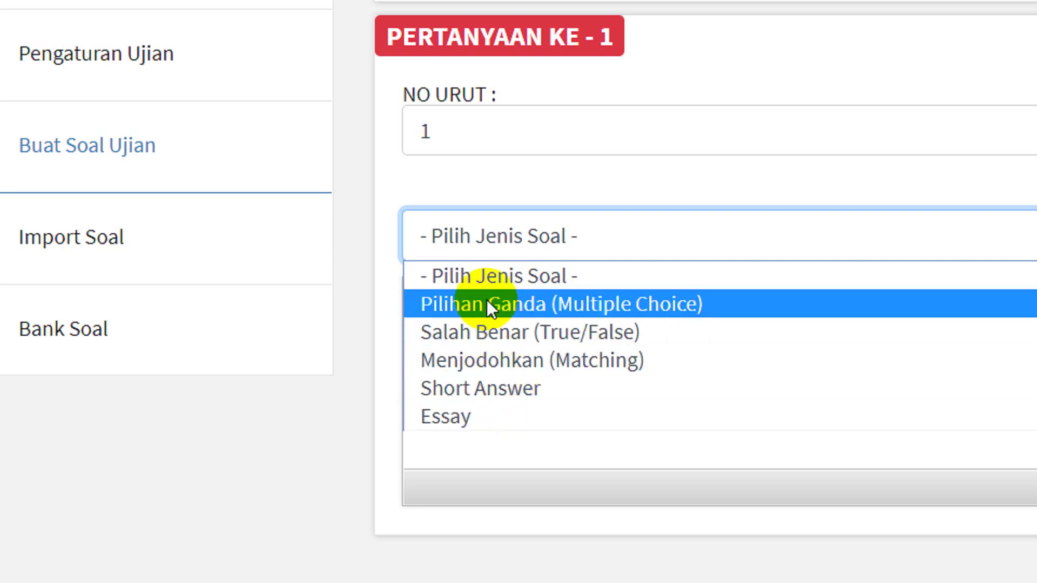
{"action": "left_click", "coordinate": [429, 181]}
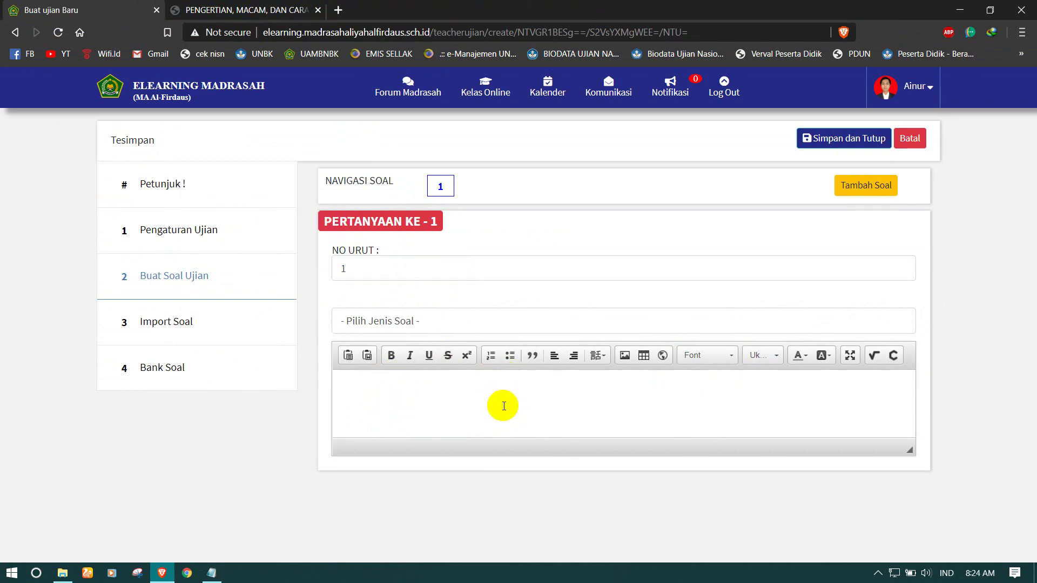
{"action": "left_click", "coordinate": [859, 185]}
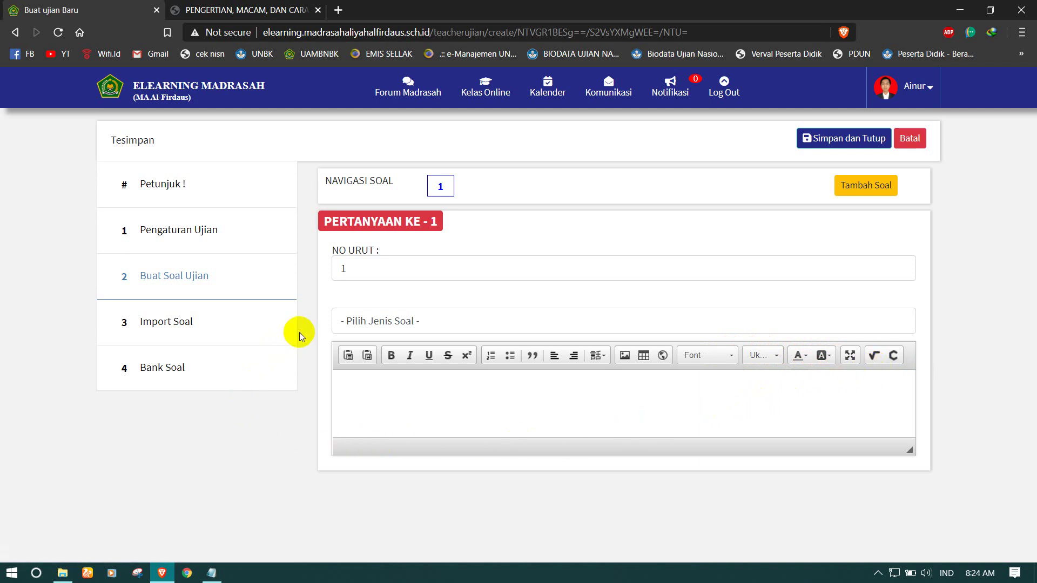
Download the question template from Import Soal, saving it as soal (1).xlsx in the Brave download folder.
{"action": "left_click", "coordinate": [178, 327]}
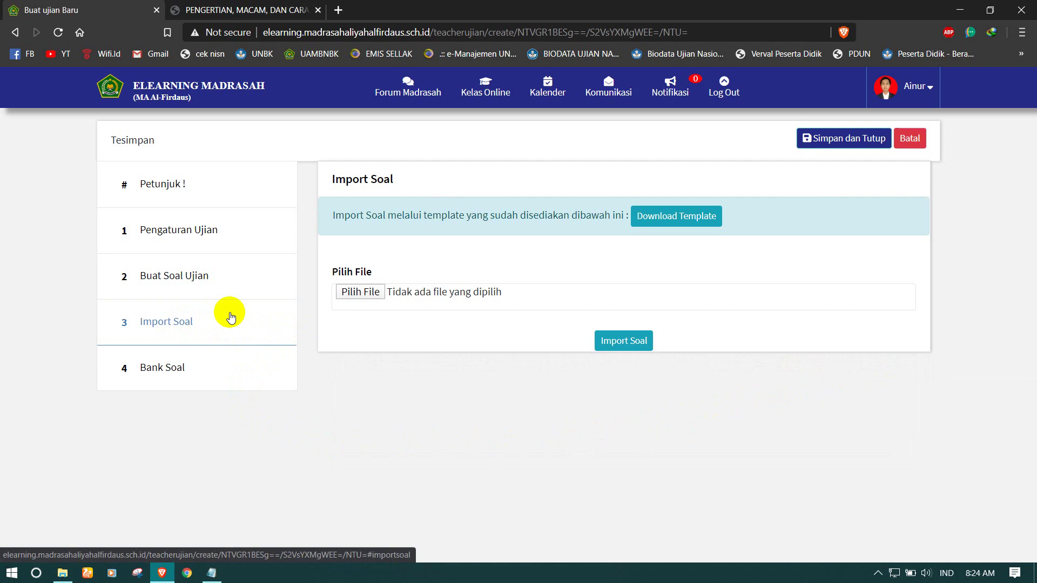
{"action": "left_click", "coordinate": [650, 218]}
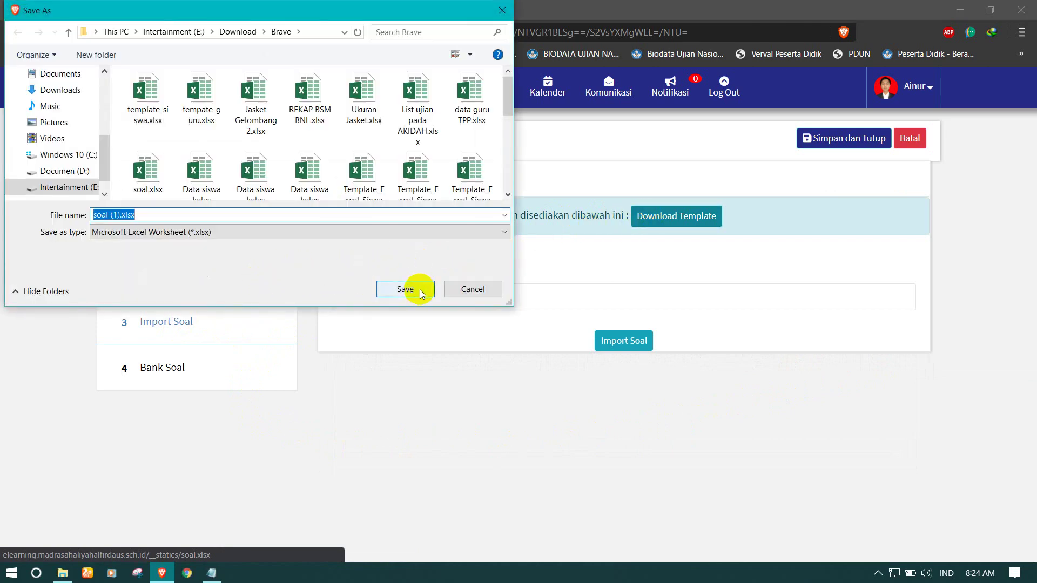
{"action": "scroll", "coordinate": [268, 177], "scroll_direction": "down", "scroll_amount": 1}
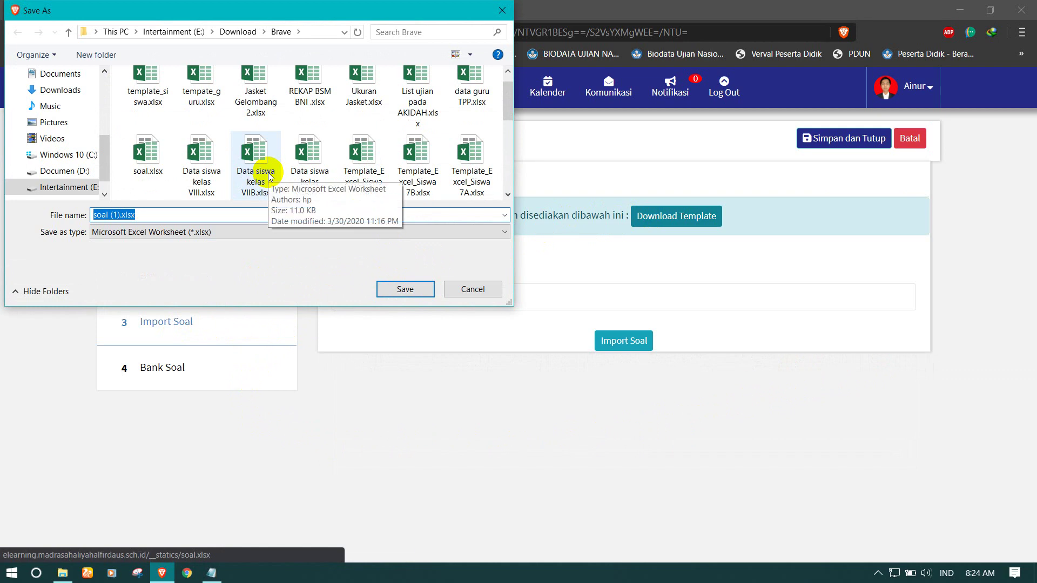
{"action": "left_click", "coordinate": [417, 291]}
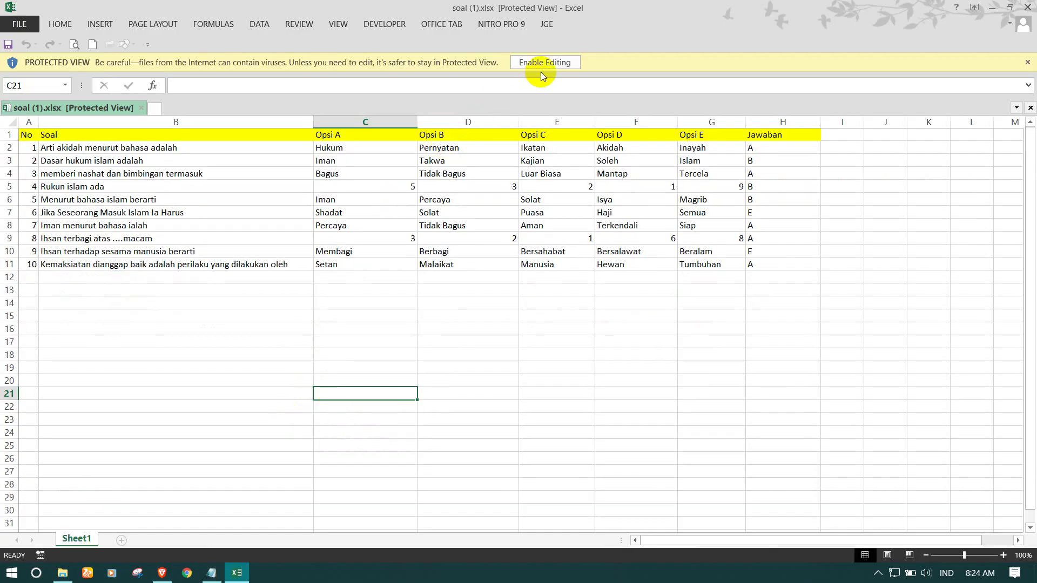
Enable editing in the soal (1).xlsx template and examine its No, Soal, Opsi A to Opsi E and Jawaban columns.
{"action": "left_click", "coordinate": [547, 63]}
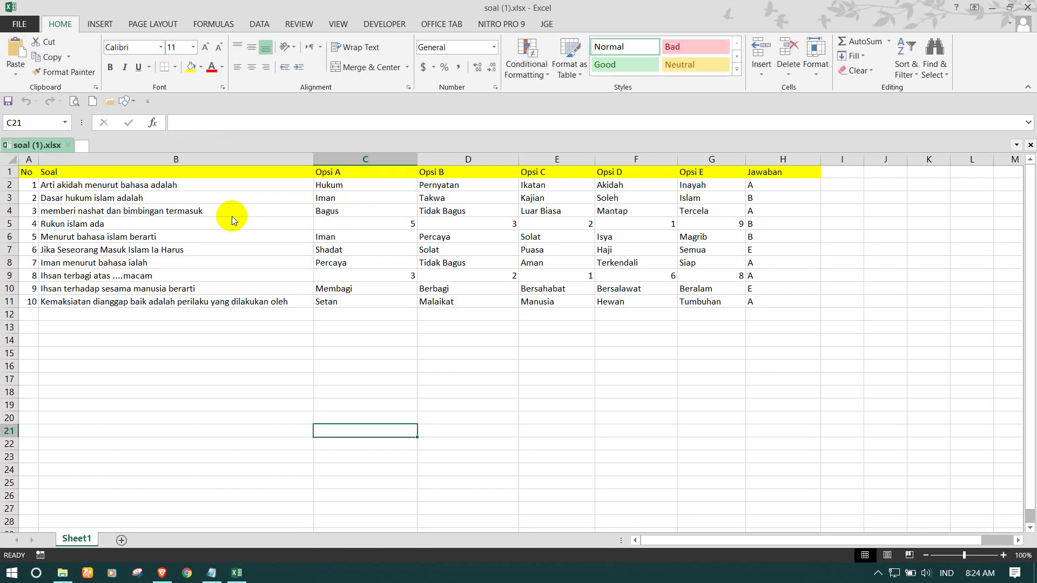
{"action": "left_click", "coordinate": [222, 223]}
{"action": "left_click", "coordinate": [22, 186]}
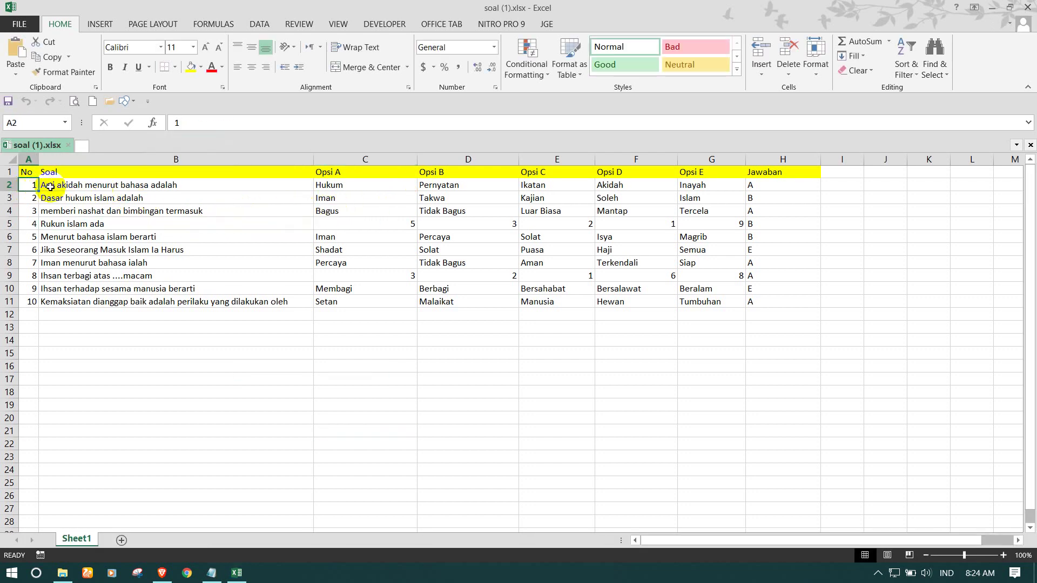
{"action": "left_click", "coordinate": [69, 187]}
{"action": "left_click_drag", "start_coordinate": [351, 187], "coordinate": [766, 184]}
{"action": "left_click", "coordinate": [766, 184]}
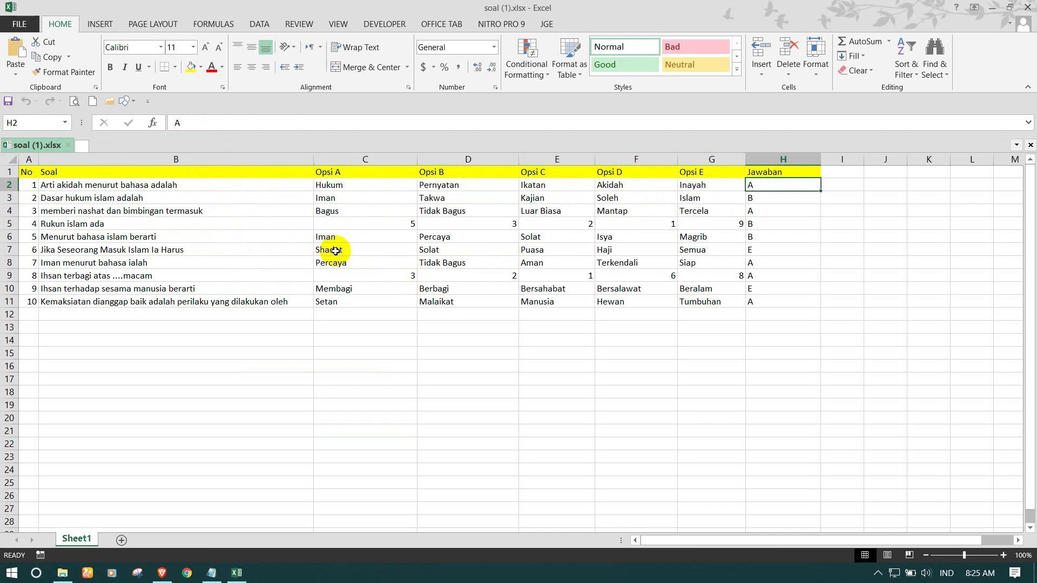
{"action": "left_click", "coordinate": [402, 290]}
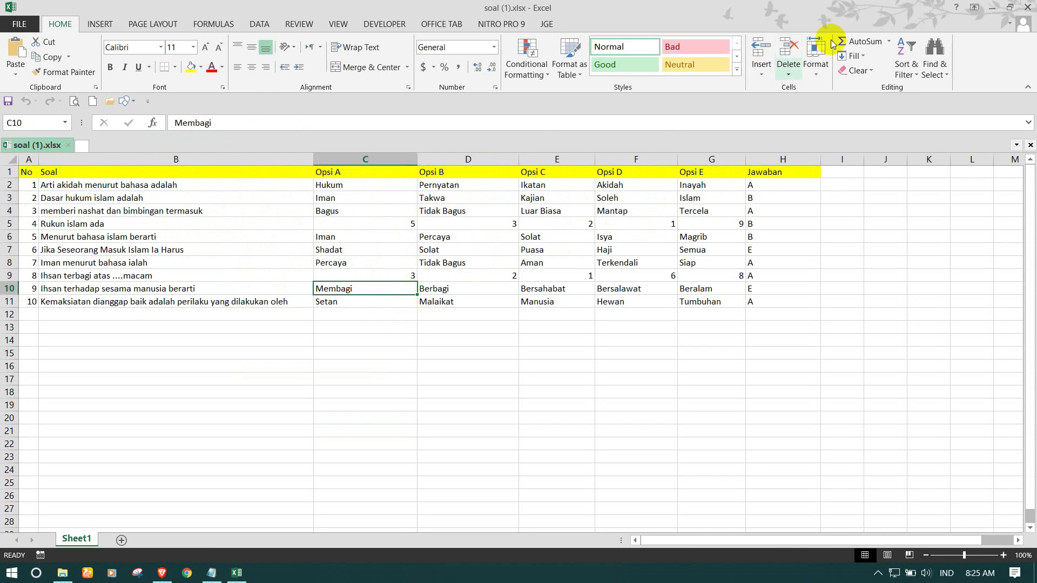
Close the template workbook and check the Import Soal file chooser without selecting a file.
{"action": "left_click", "coordinate": [1027, 10]}
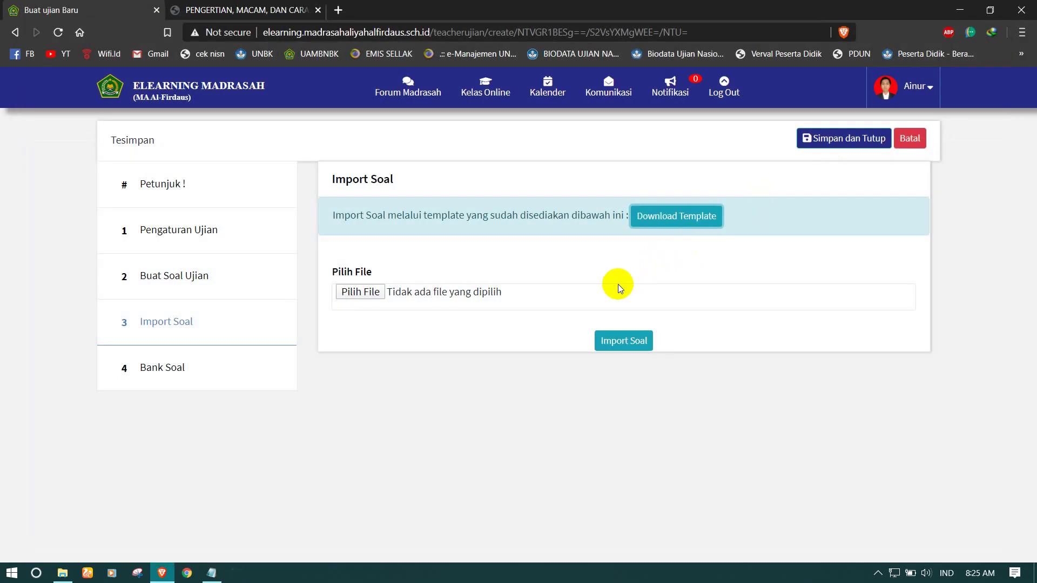
{"action": "left_click", "coordinate": [351, 292]}
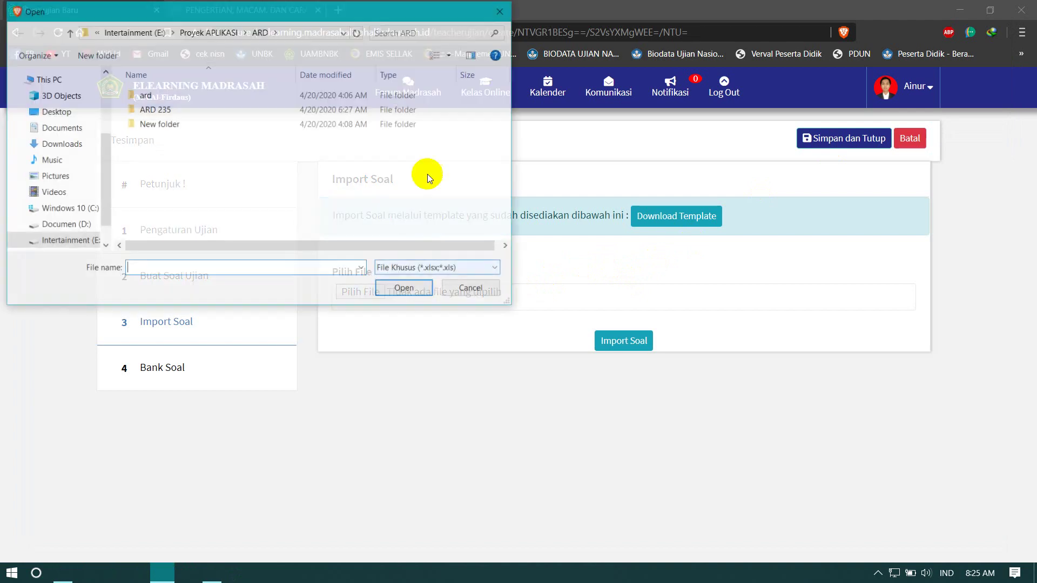
{"action": "left_click", "coordinate": [468, 289]}
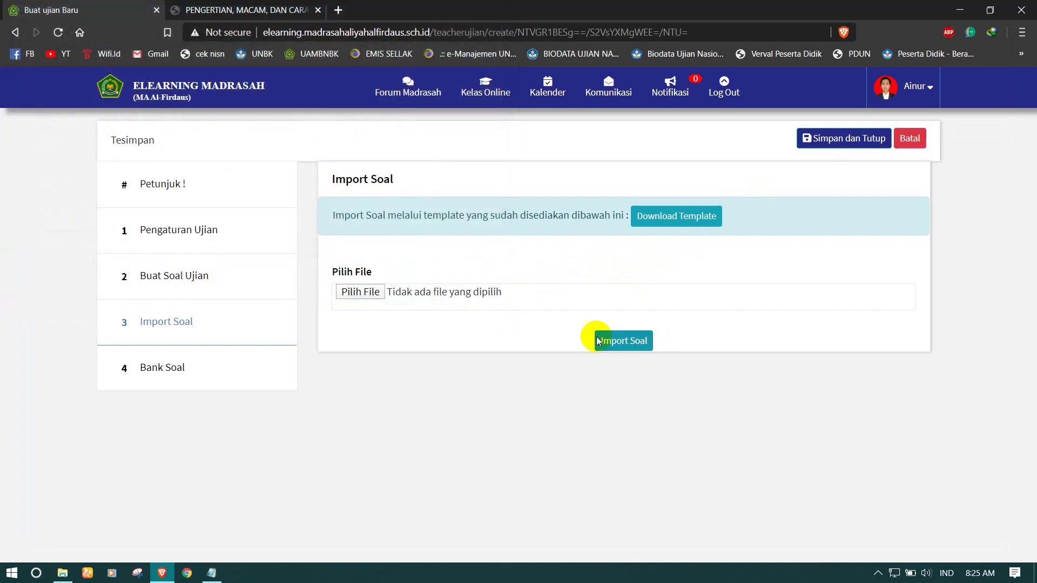
Return to Buat Soal Ujian and choose 4.JPG from the Download > Image folder as the picture for question 1.
{"action": "left_click", "coordinate": [170, 268]}
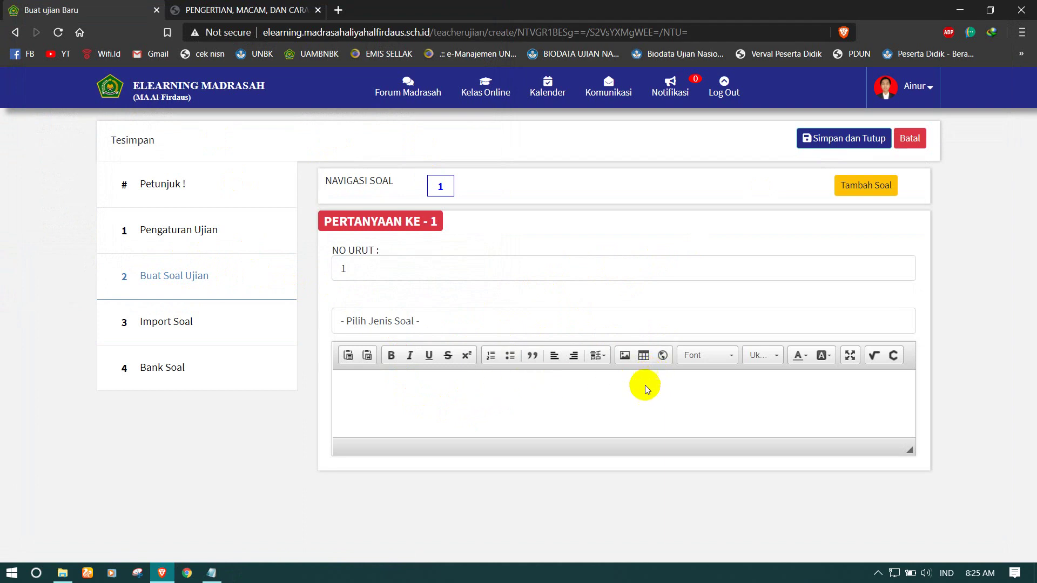
{"action": "left_click", "coordinate": [625, 356]}
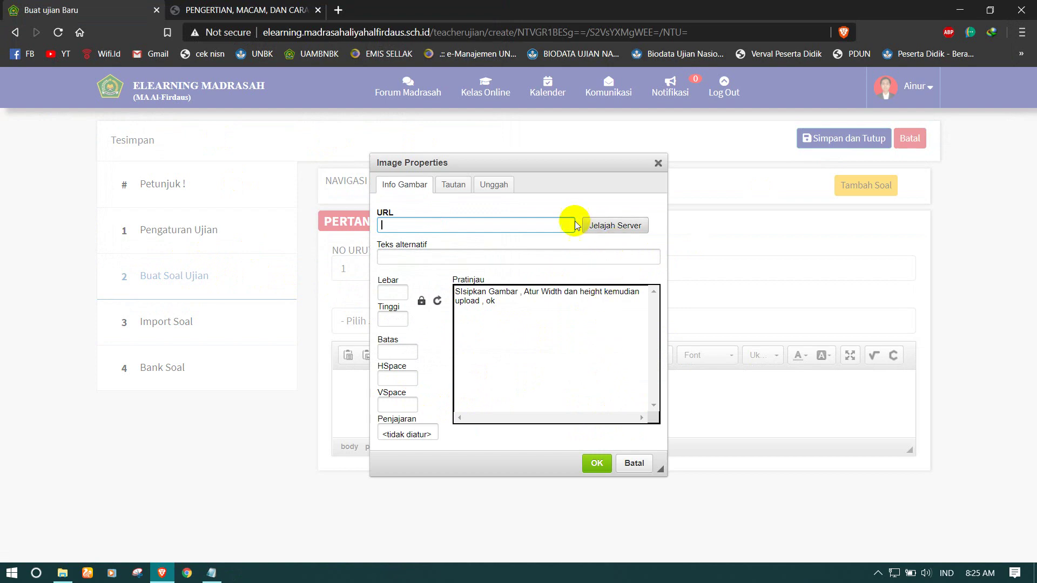
{"action": "left_click", "coordinate": [493, 184]}
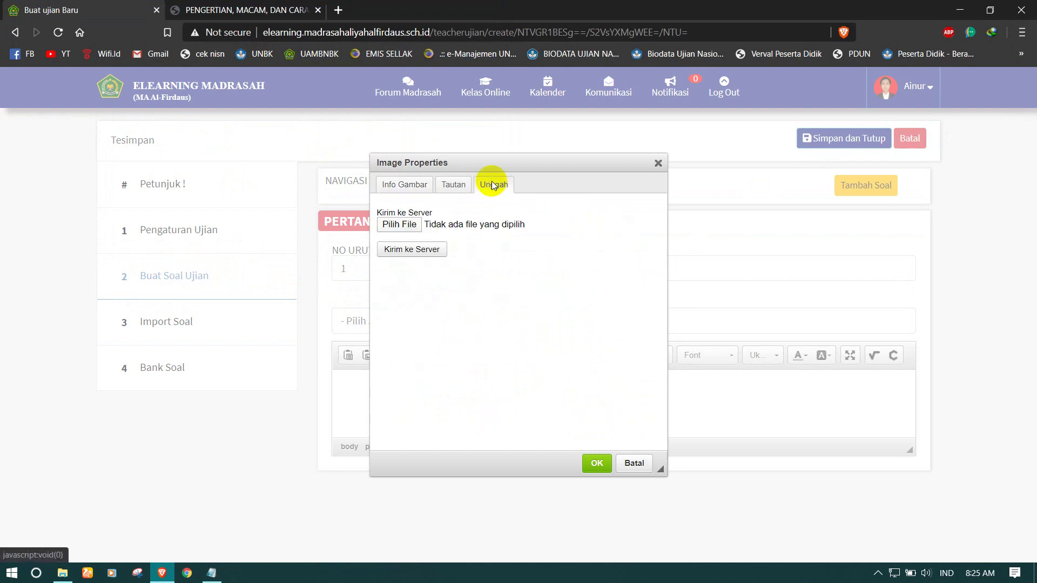
{"action": "left_click", "coordinate": [402, 233]}
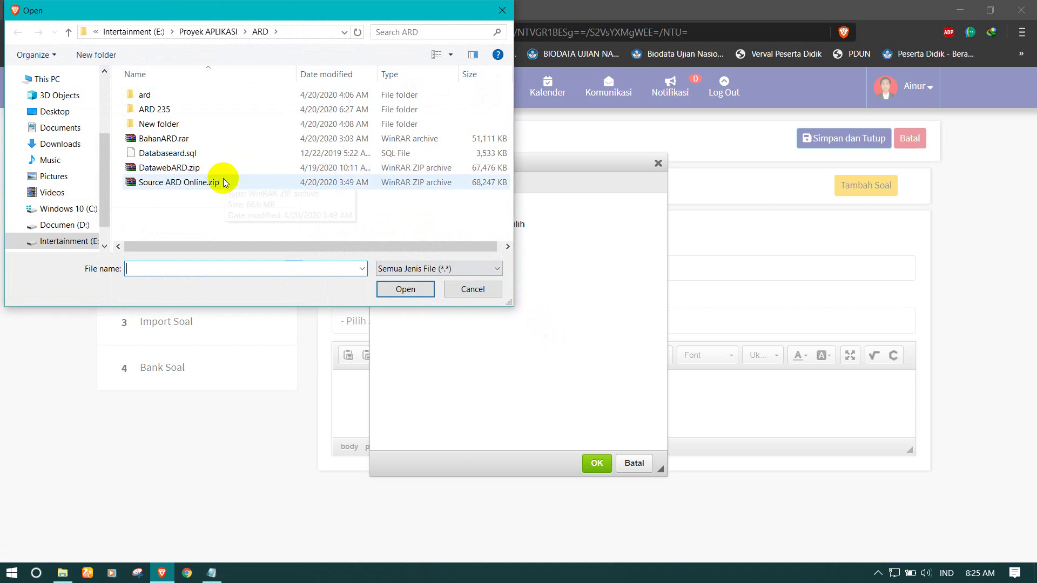
{"action": "left_click", "coordinate": [68, 241]}
{"action": "left_click", "coordinate": [152, 118]}
{"action": "double_click", "coordinate": [152, 118]}
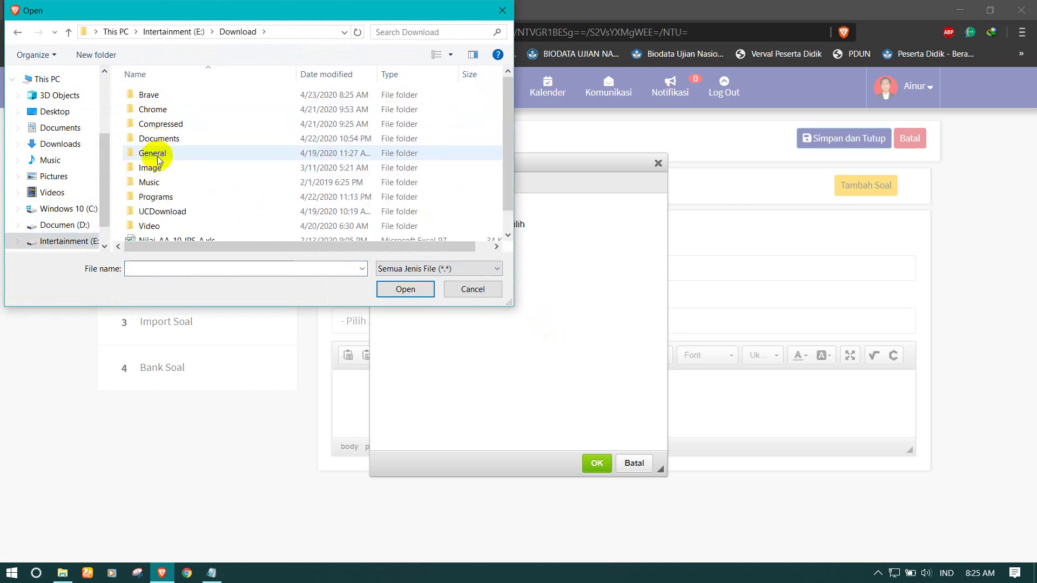
{"action": "double_click", "coordinate": [157, 172]}
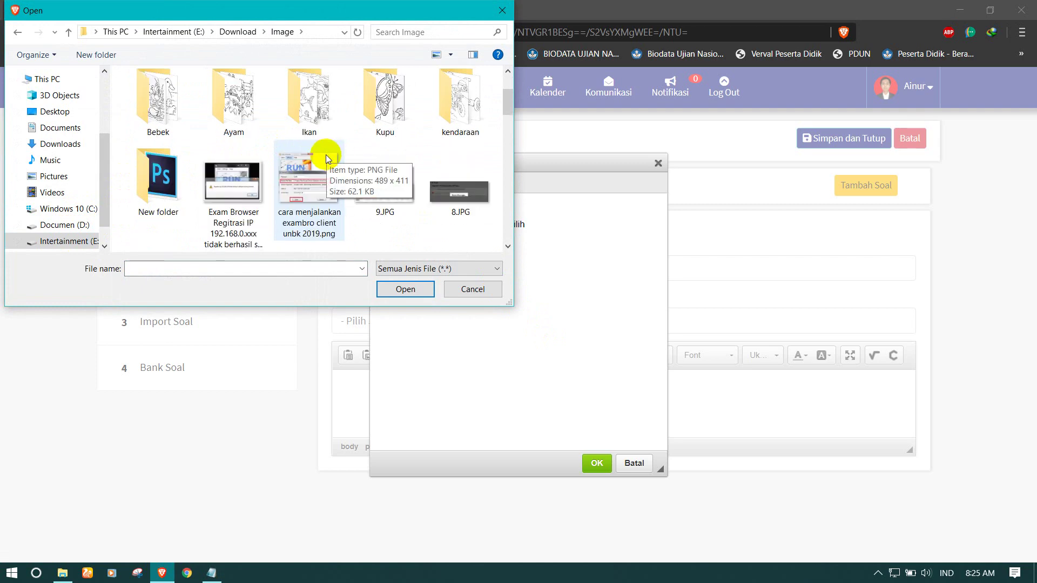
{"action": "scroll", "coordinate": [325, 154], "scroll_direction": "down", "scroll_amount": 1}
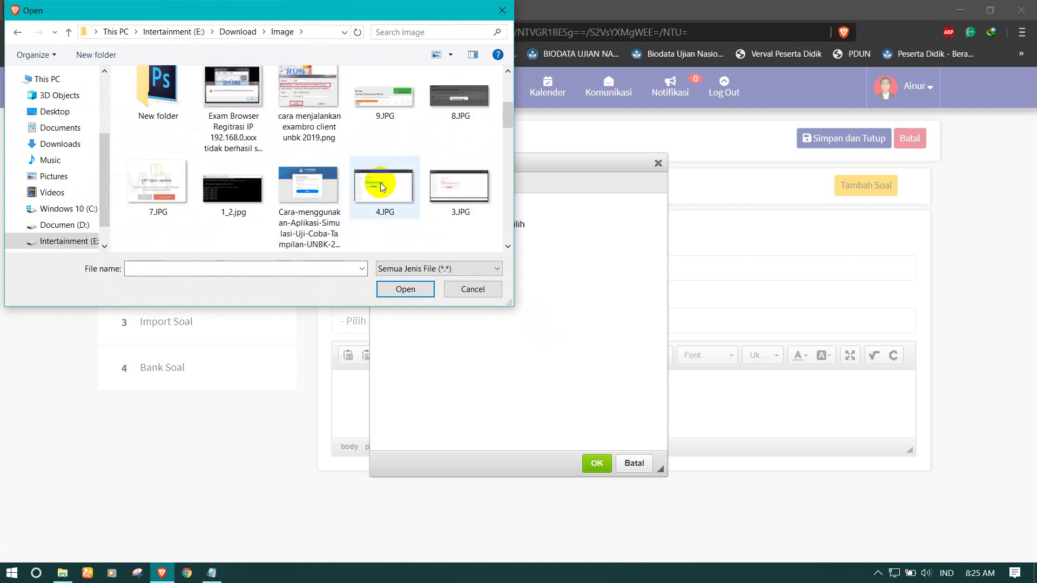
{"action": "double_click", "coordinate": [380, 182]}
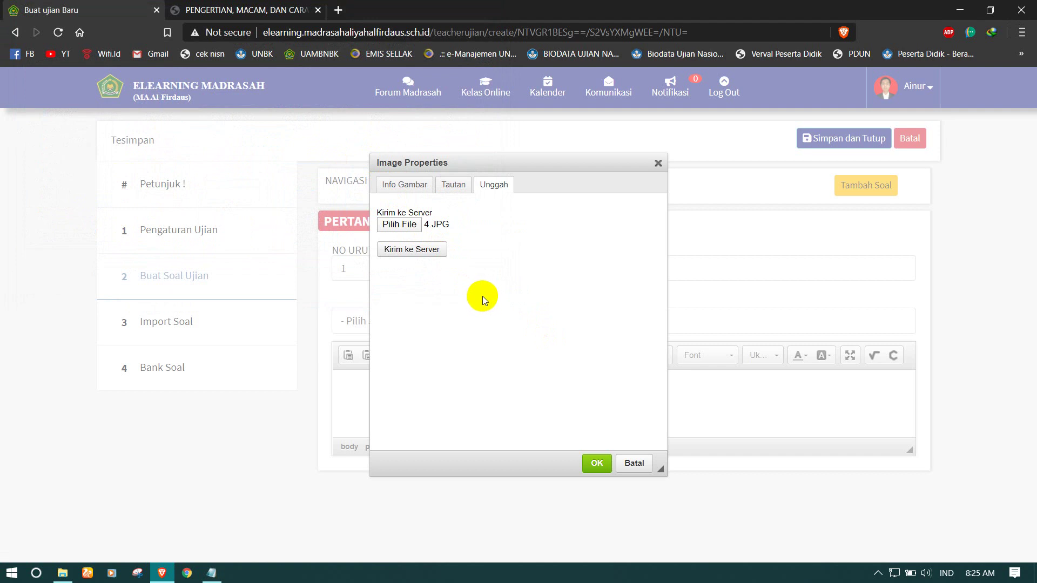
Send 4.JPG to the server and try to insert it into the text of question 1.
{"action": "left_click", "coordinate": [424, 254]}
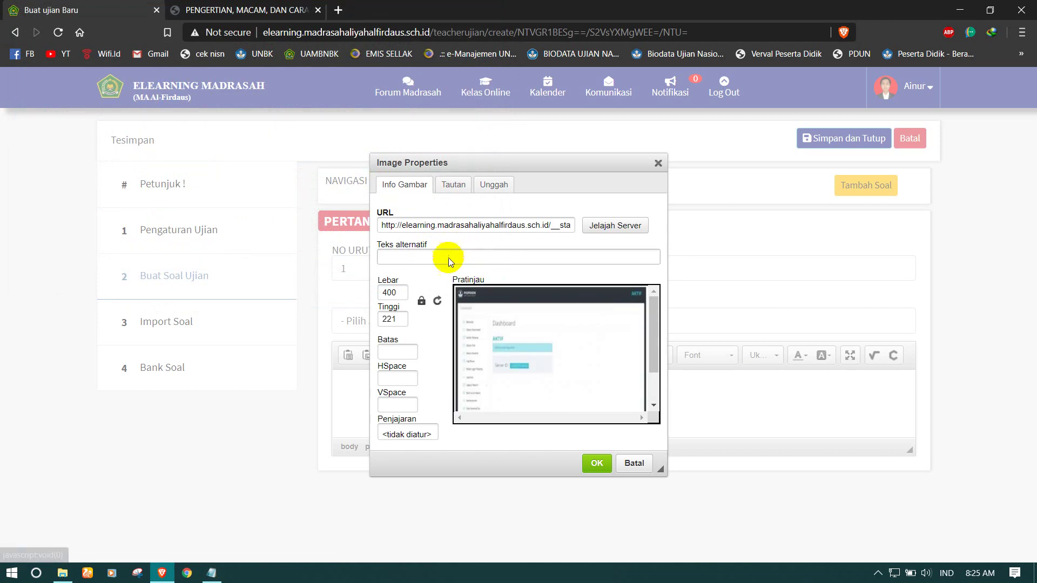
{"action": "left_click", "coordinate": [596, 466]}
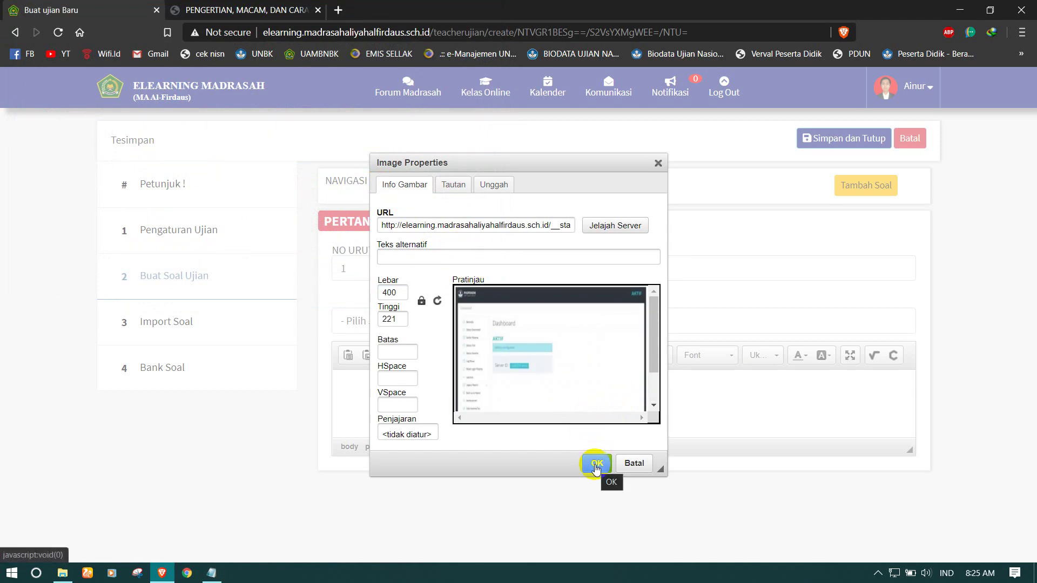
{"action": "left_click", "coordinate": [595, 466]}
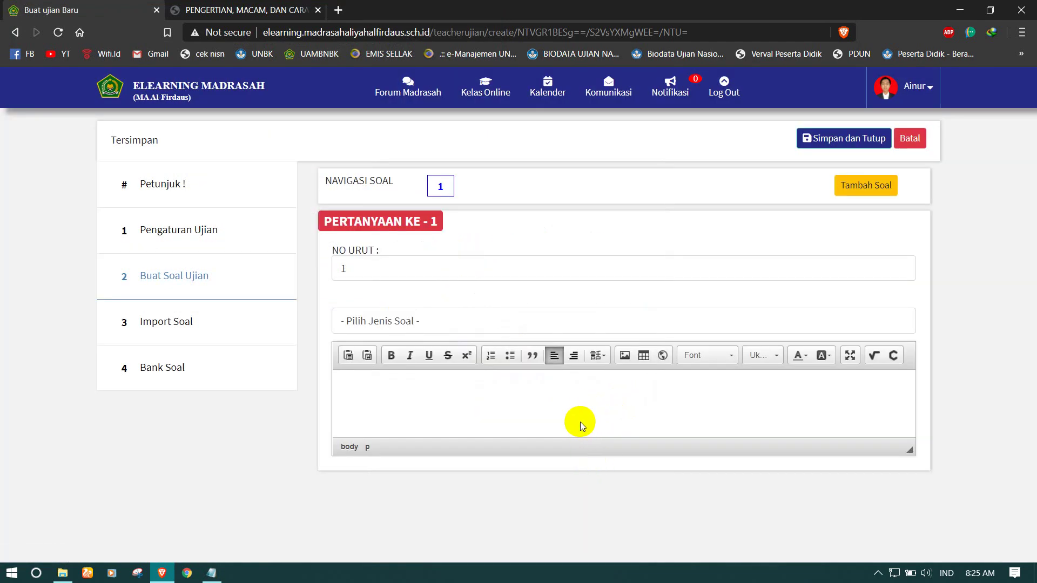
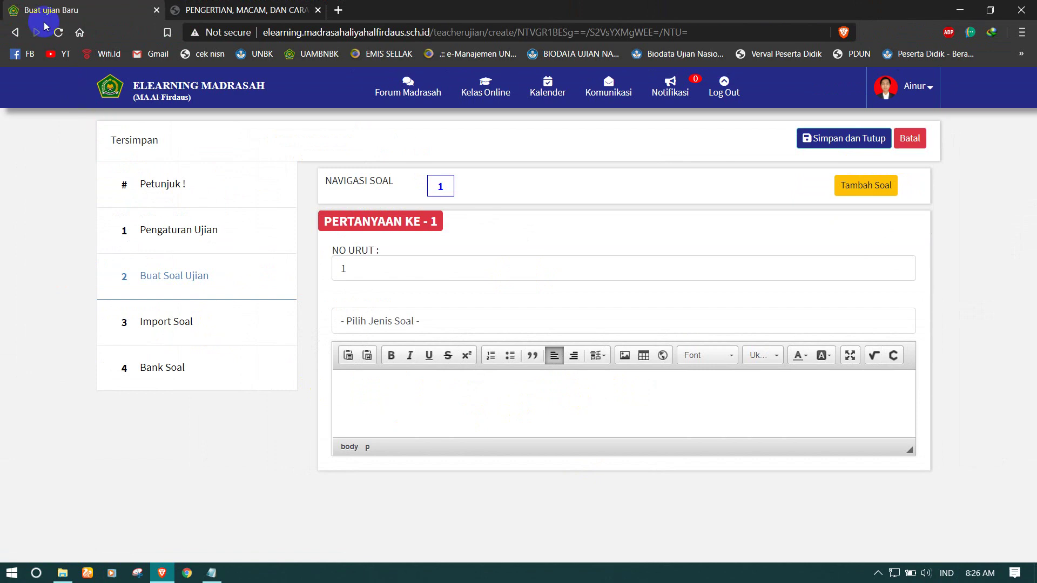
Start a new CBT exam again from the Kelas XA list and set question 1's Jenis Soal to Essay.
{"action": "left_click", "coordinate": [41, 27]}
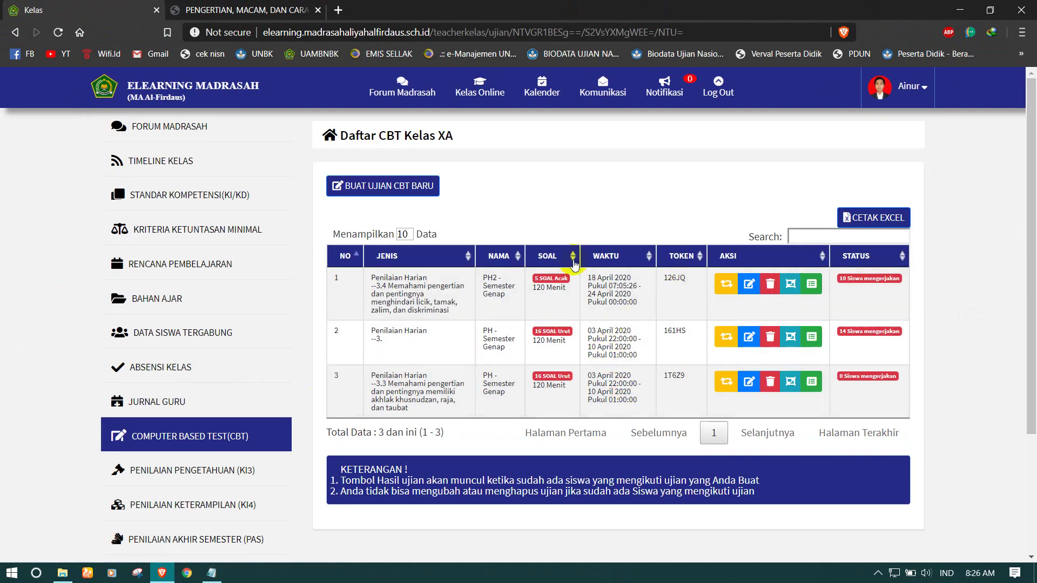
{"action": "left_click", "coordinate": [421, 189]}
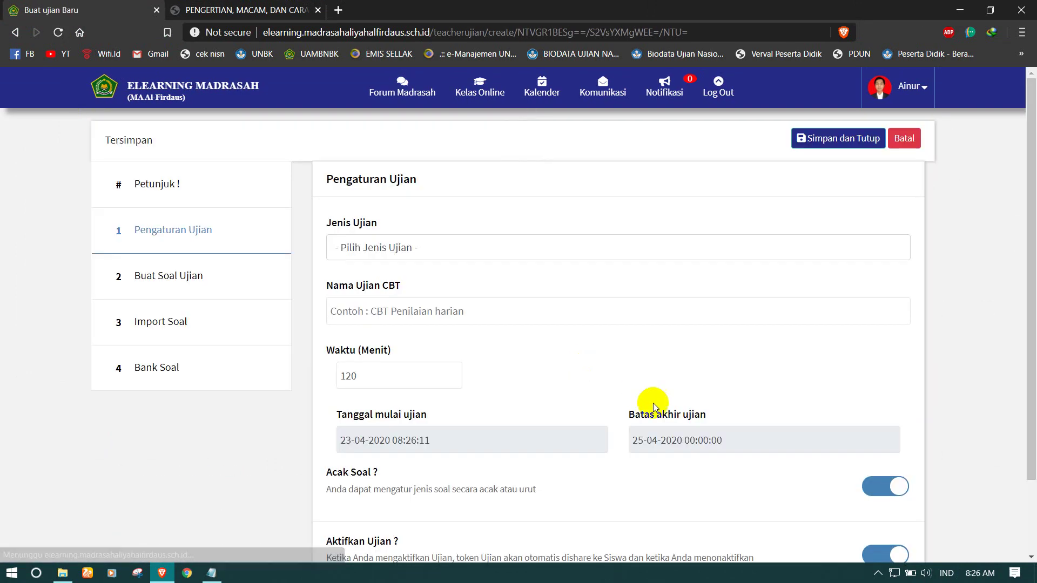
{"action": "scroll", "coordinate": [412, 315], "scroll_direction": "down", "scroll_amount": 1}
{"action": "left_click", "coordinate": [205, 209]}
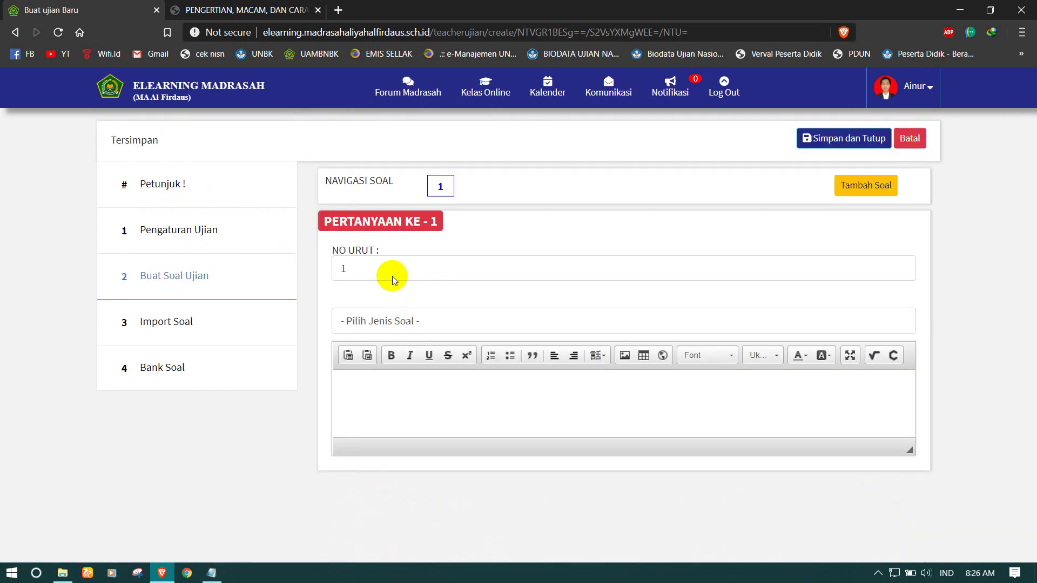
{"action": "left_click", "coordinate": [389, 320]}
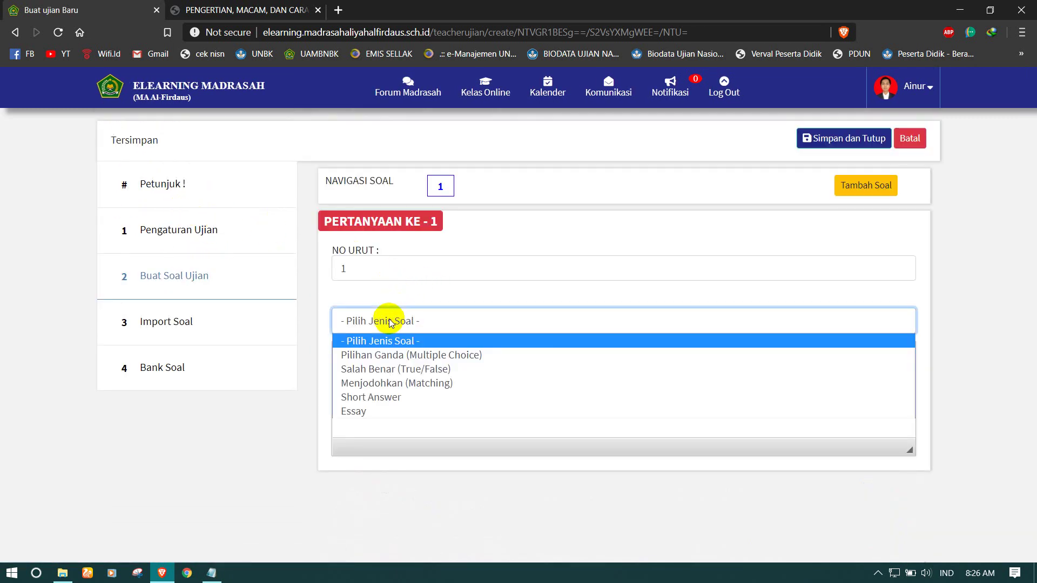
{"action": "left_click", "coordinate": [383, 412]}
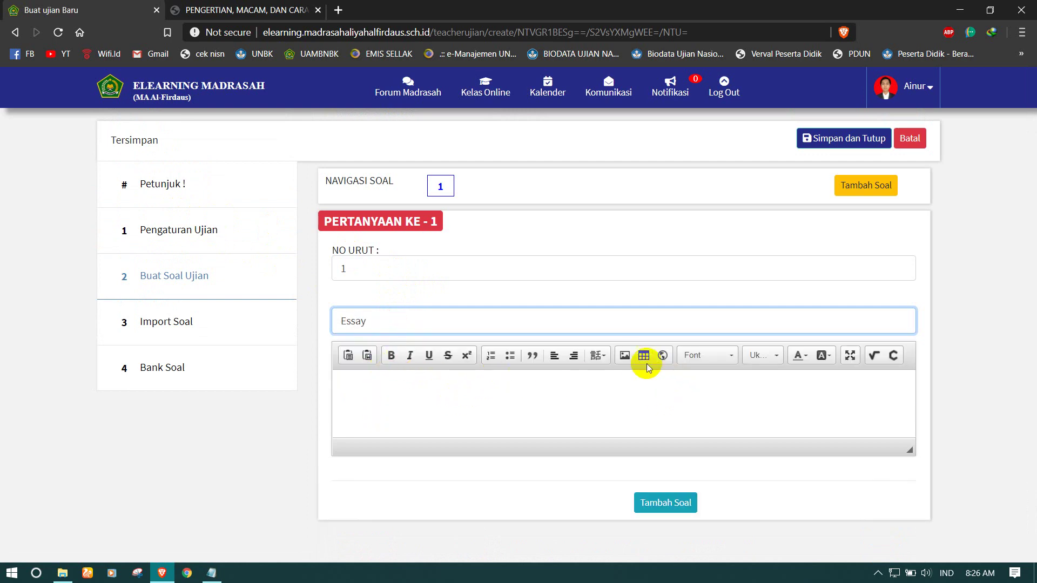
Upload the image cara menjalankan exambro client unbk 2019.png and insert it into the text of essay question 1.
{"action": "left_click", "coordinate": [624, 356]}
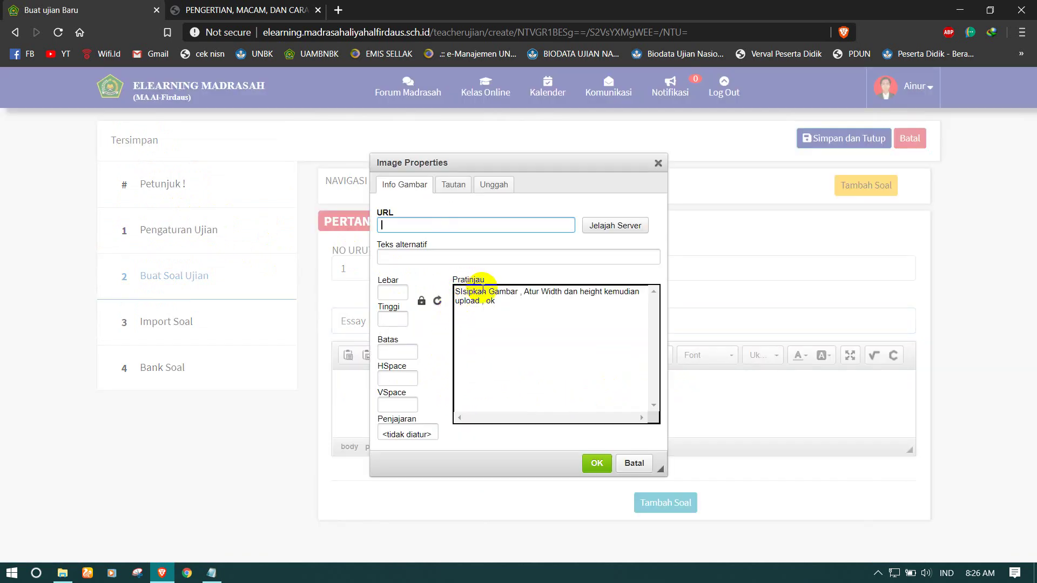
{"action": "left_click", "coordinate": [486, 188]}
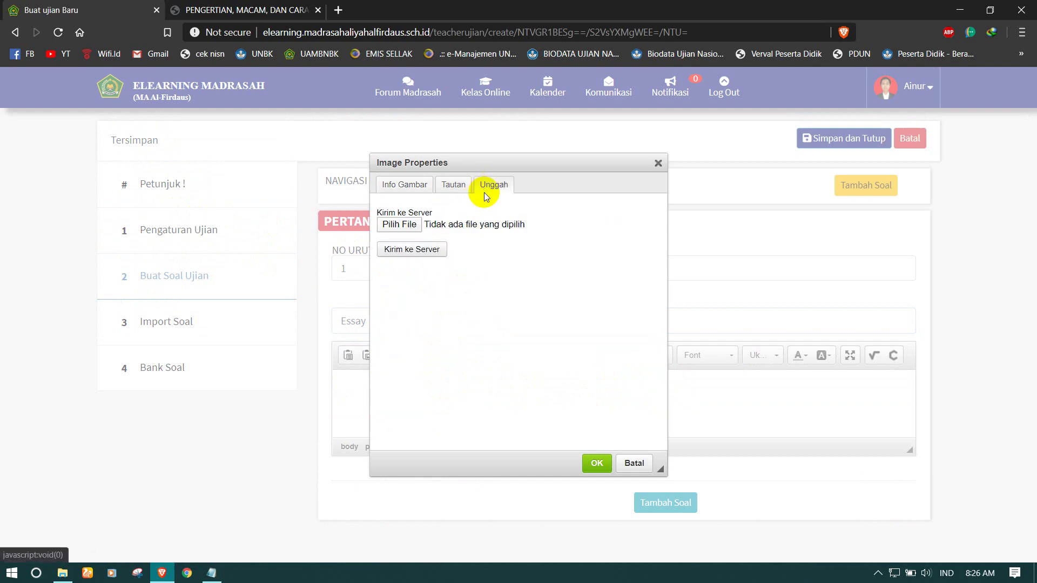
{"action": "left_click", "coordinate": [403, 223]}
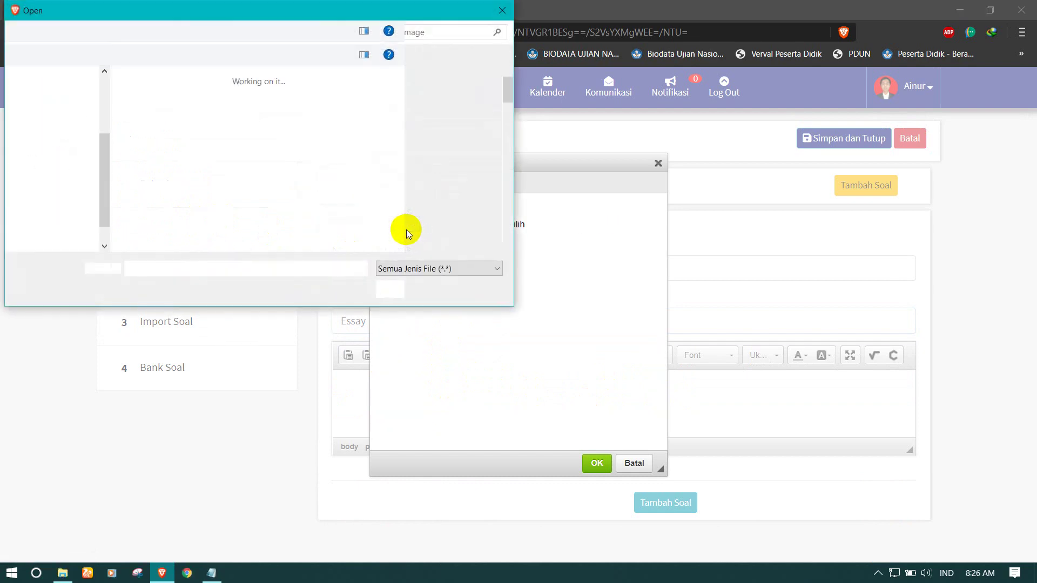
{"action": "scroll", "coordinate": [197, 135], "scroll_direction": "down", "scroll_amount": 5}
{"action": "left_click", "coordinate": [310, 108]}
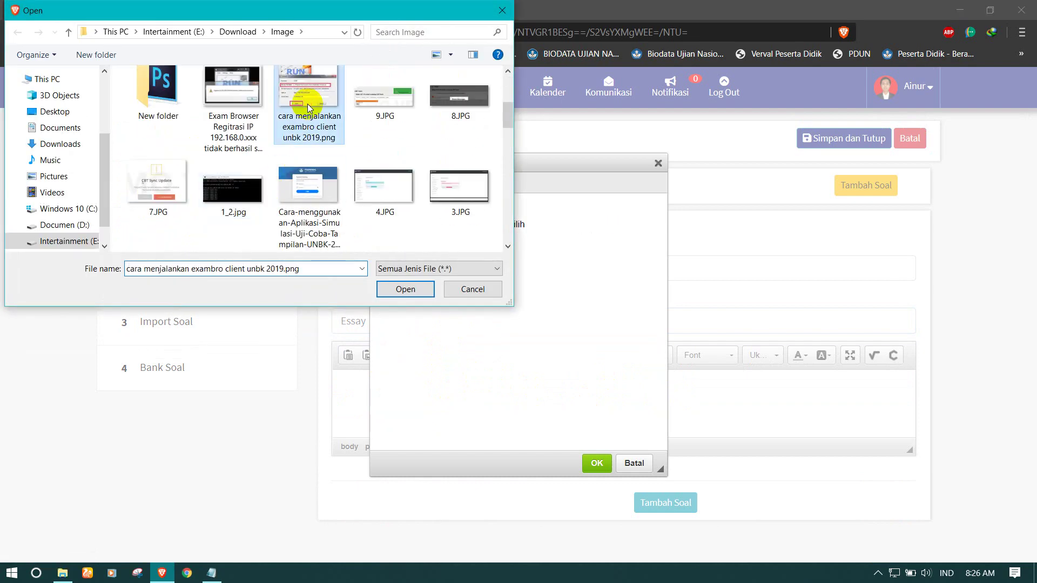
{"action": "double_click", "coordinate": [310, 108]}
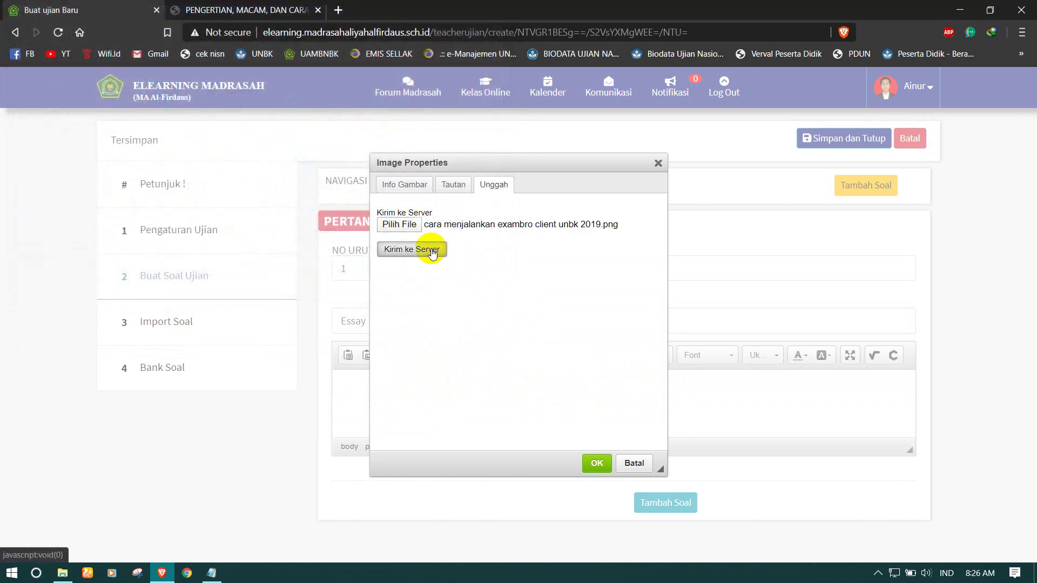
{"action": "left_click", "coordinate": [431, 250]}
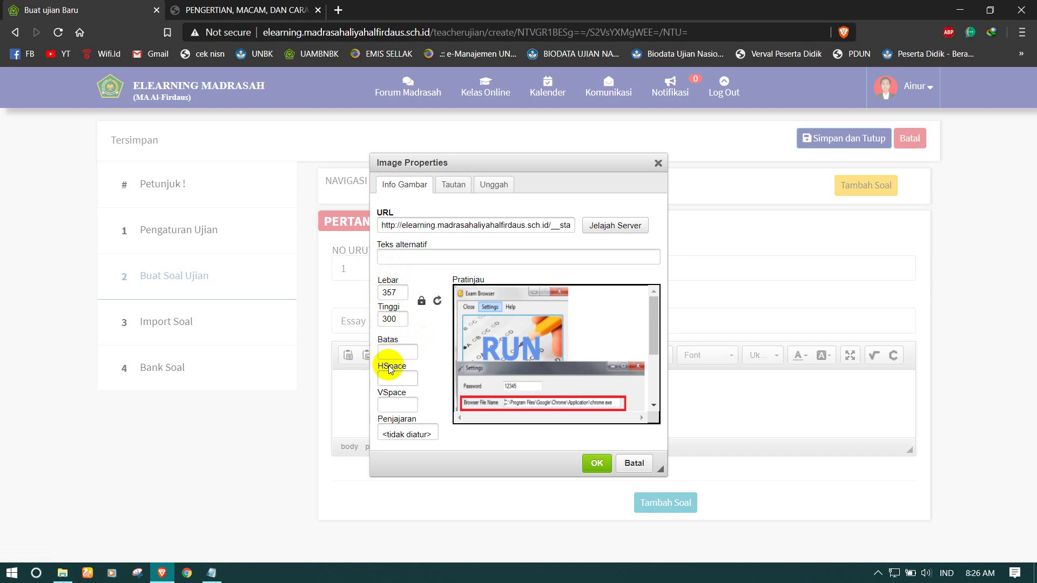
{"action": "left_click", "coordinate": [594, 469]}
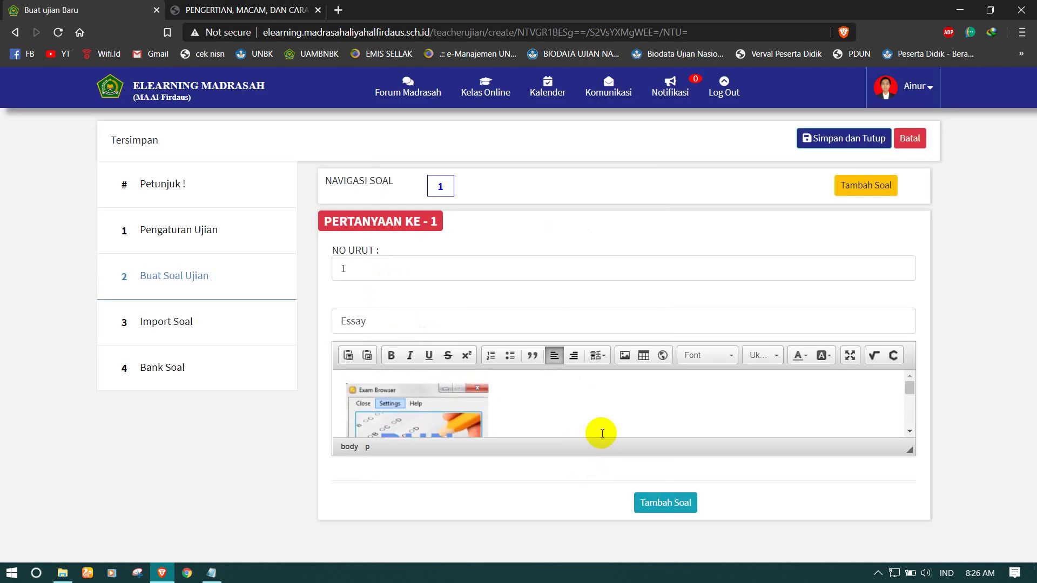
Enlarge the text editor of essay question 1 and look over the whole inserted picture.
{"action": "scroll", "coordinate": [602, 433], "scroll_direction": "down", "scroll_amount": 2}
{"action": "scroll", "coordinate": [601, 433], "scroll_direction": "up", "scroll_amount": 2}
{"action": "left_click_drag", "start_coordinate": [911, 450], "coordinate": [933, 562]}
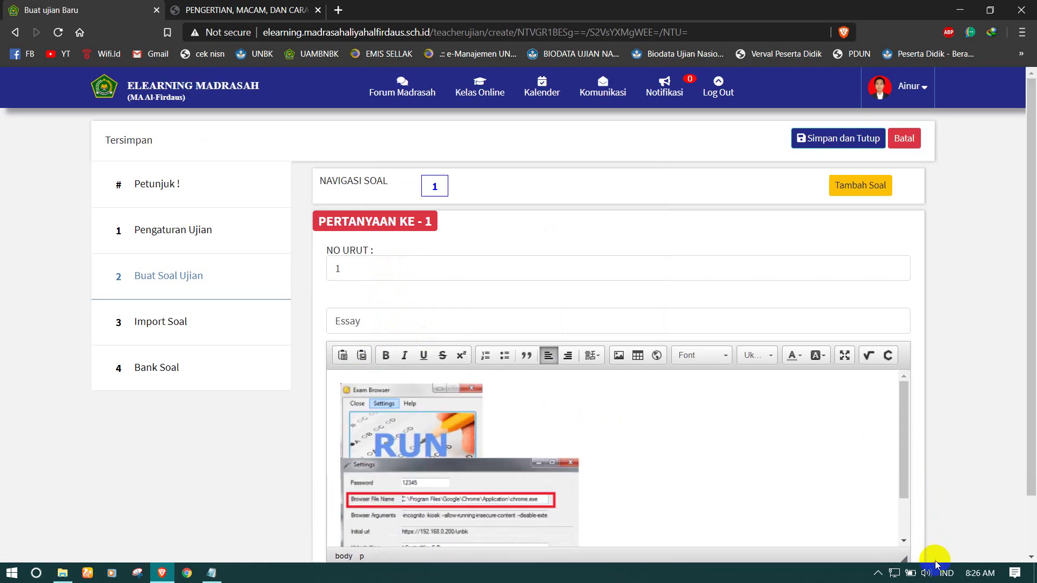
{"action": "scroll", "coordinate": [655, 482], "scroll_direction": "down", "scroll_amount": 2}
{"action": "scroll", "coordinate": [646, 475], "scroll_direction": "down", "scroll_amount": 2}
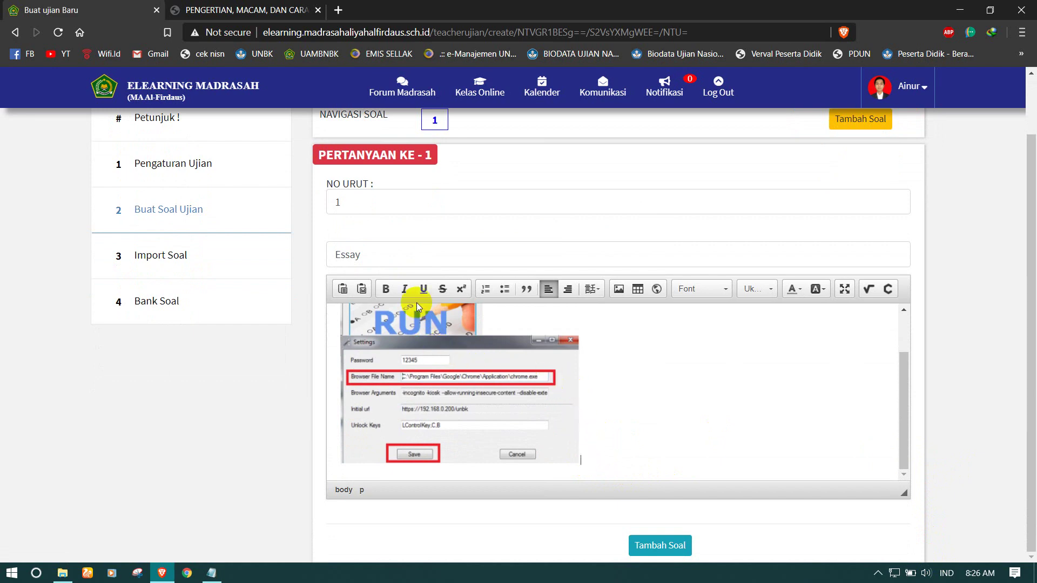
{"action": "scroll", "coordinate": [417, 302], "scroll_direction": "up", "scroll_amount": 2}
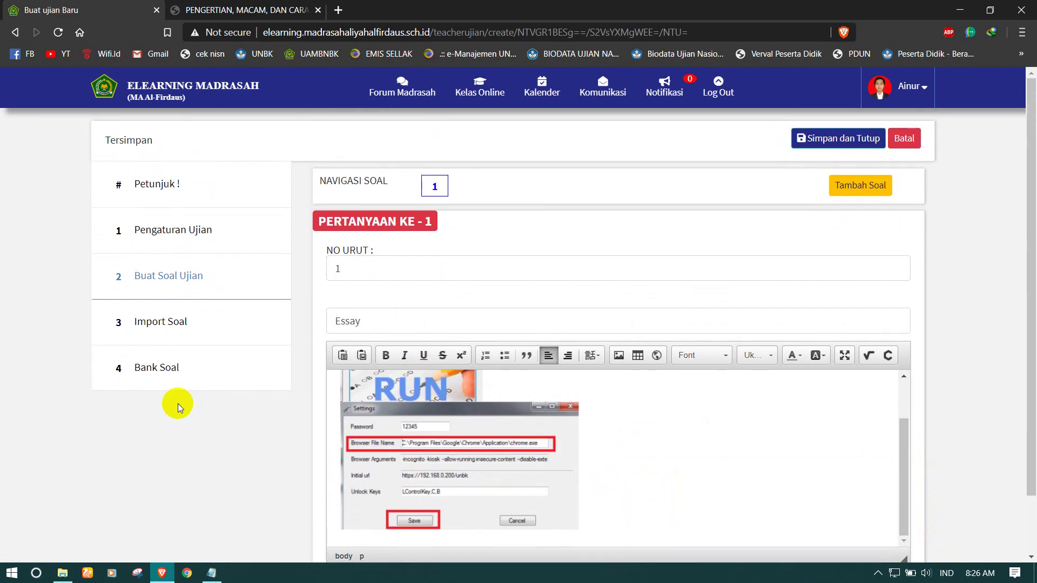
Look through the exams in the Bank Soal, close the list and cancel the new exam.
{"action": "left_click", "coordinate": [163, 376]}
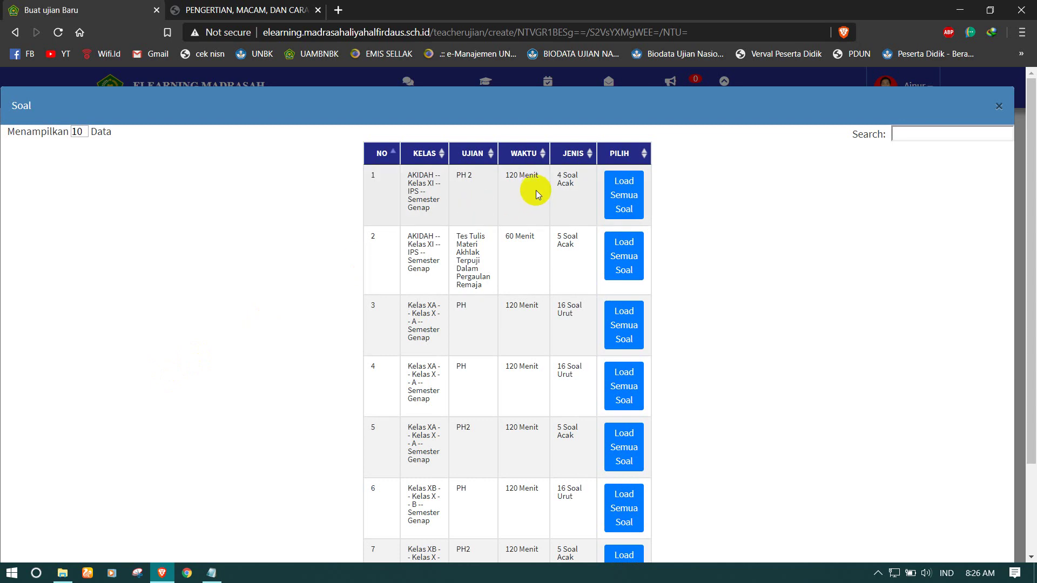
{"action": "scroll", "coordinate": [536, 190], "scroll_direction": "down", "scroll_amount": 3}
{"action": "scroll", "coordinate": [534, 204], "scroll_direction": "up", "scroll_amount": 3}
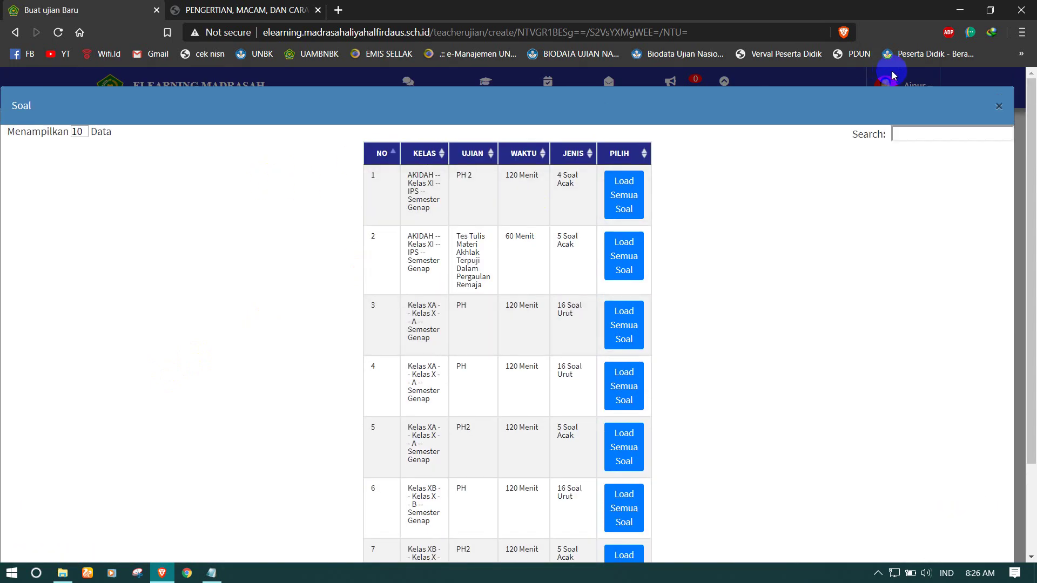
{"action": "left_click", "coordinate": [630, 192]}
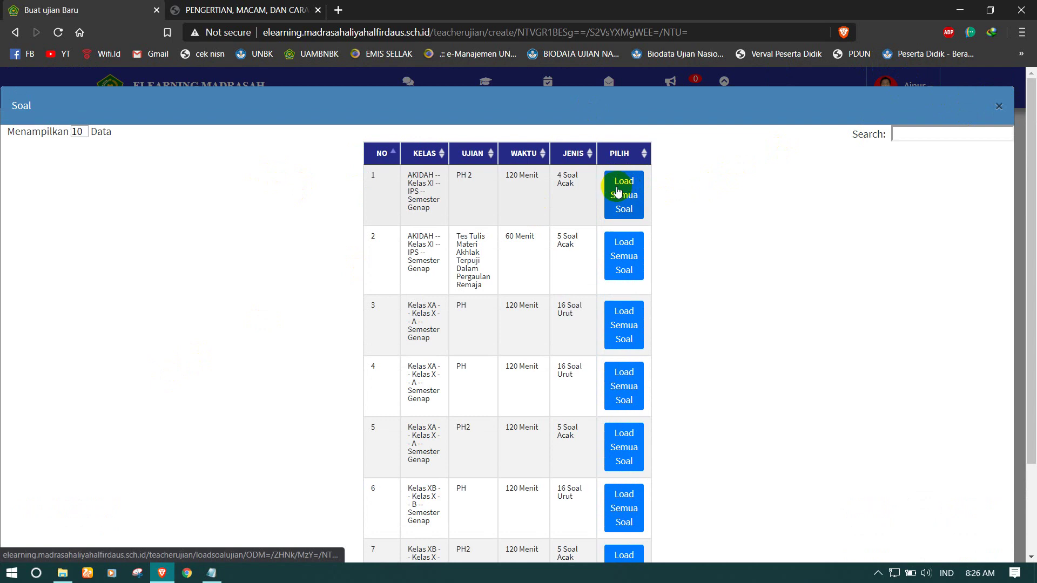
{"action": "left_click", "coordinate": [624, 195]}
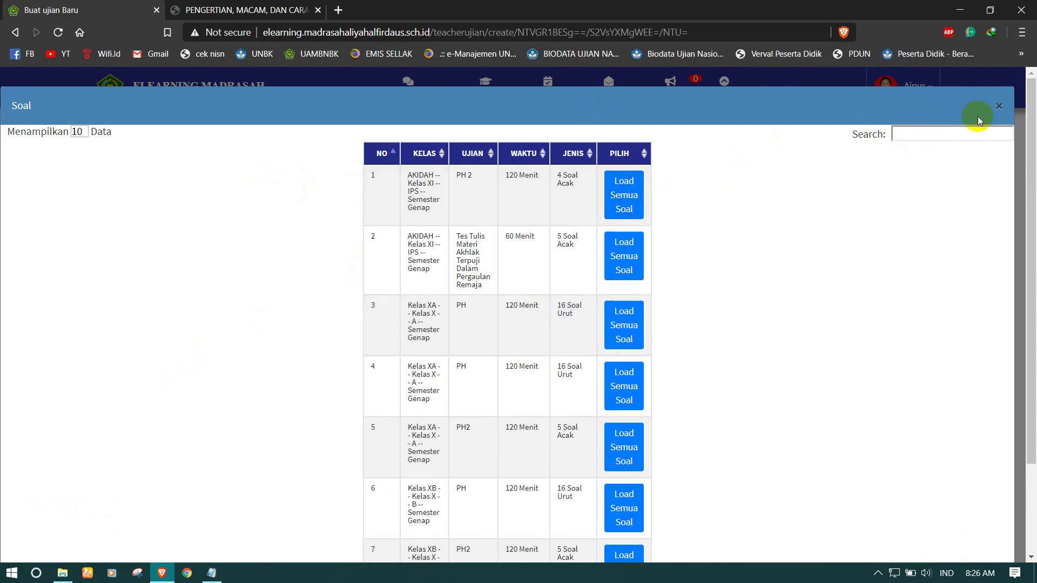
{"action": "left_click", "coordinate": [999, 107]}
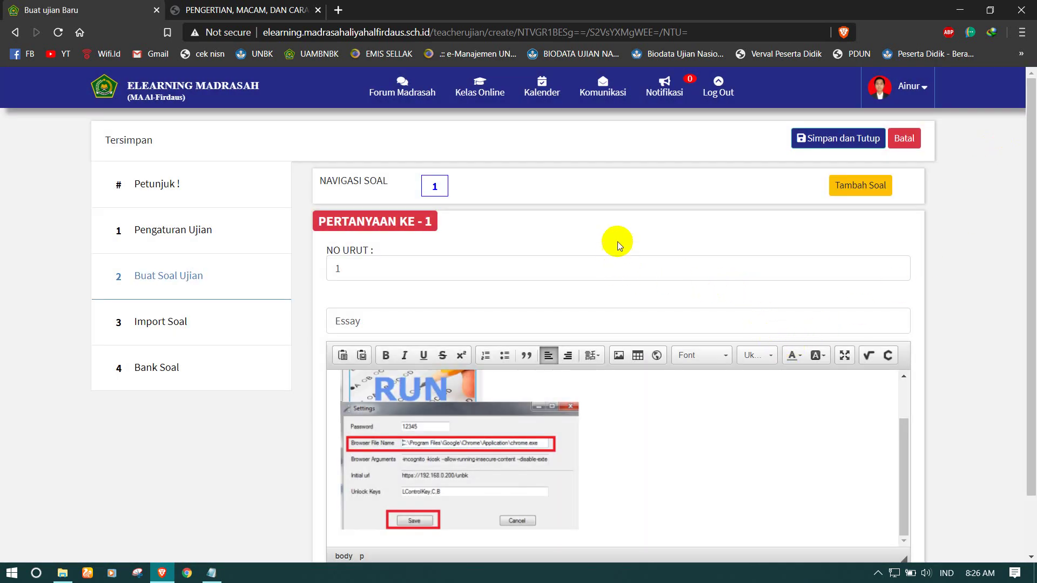
{"action": "left_click", "coordinate": [904, 139]}
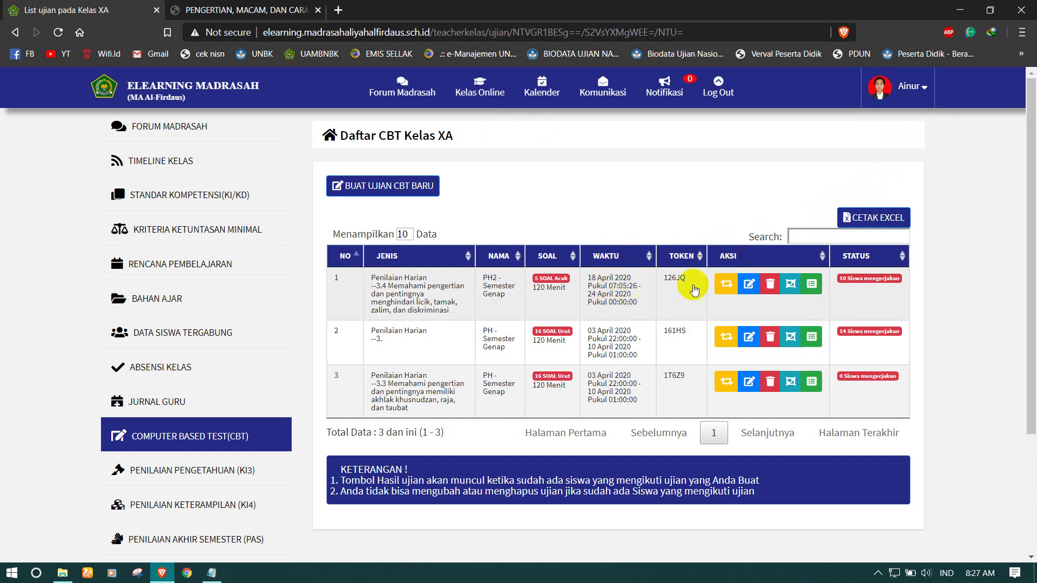
Preview the PH2 exam of Kelas XA through question 5 and end the simulation.
{"action": "left_click", "coordinate": [728, 287]}
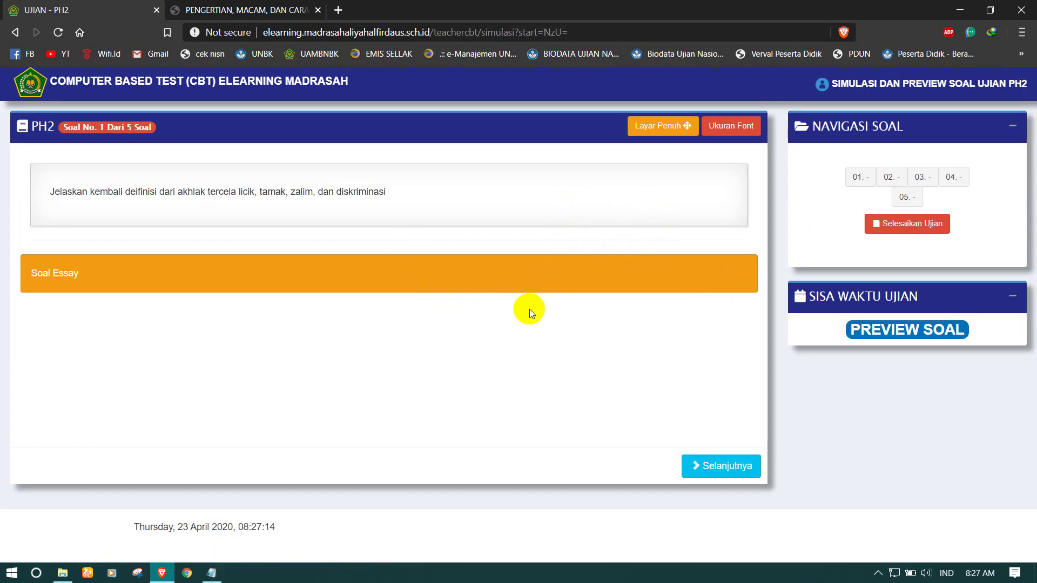
{"action": "left_click", "coordinate": [694, 468]}
{"action": "left_click", "coordinate": [696, 468]}
{"action": "left_click", "coordinate": [695, 468]}
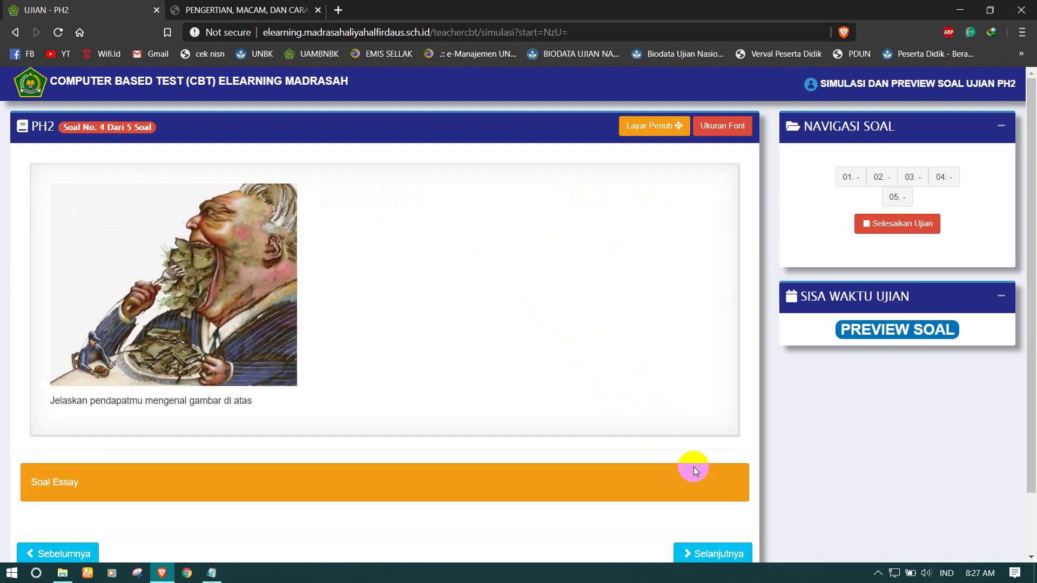
{"action": "scroll", "coordinate": [708, 527], "scroll_direction": "down", "scroll_amount": 3}
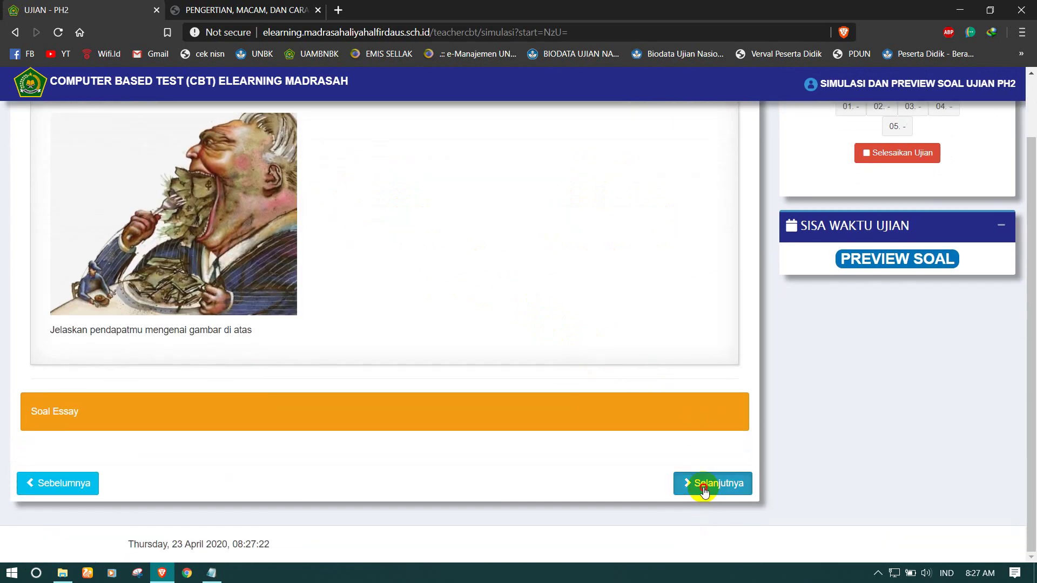
{"action": "left_click", "coordinate": [705, 489]}
{"action": "left_click", "coordinate": [718, 478]}
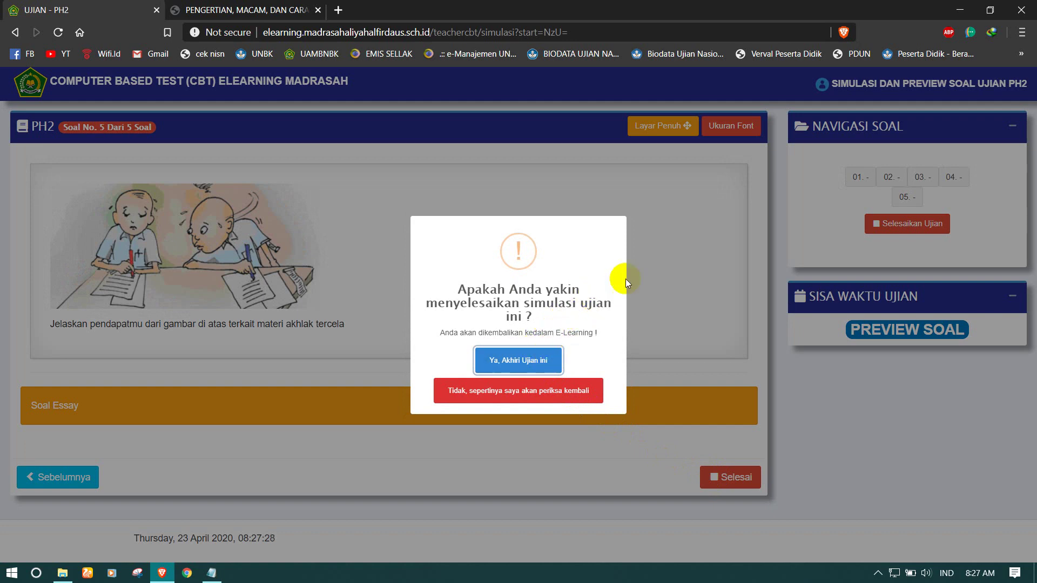
{"action": "left_click", "coordinate": [544, 362]}
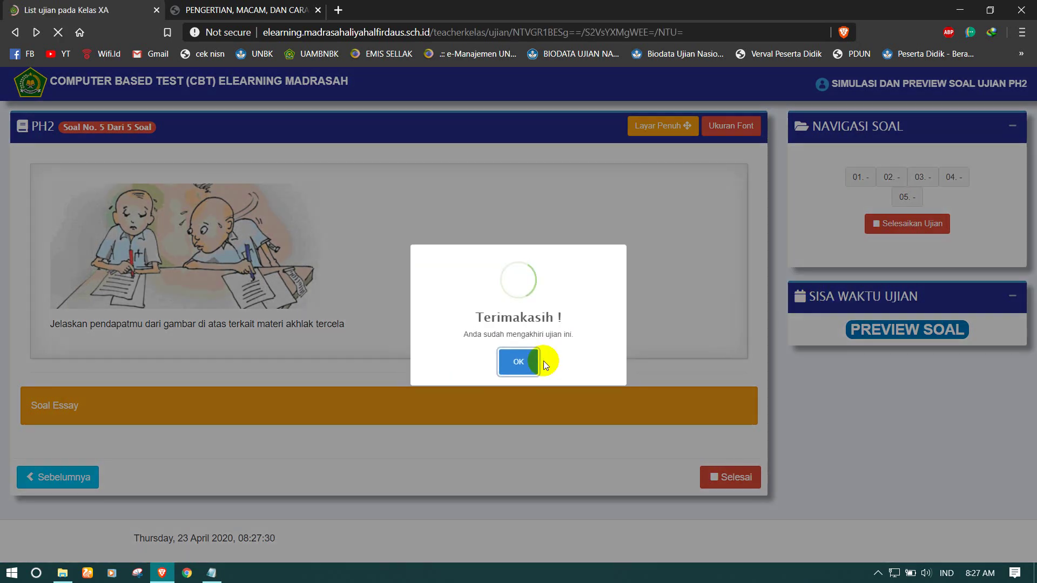
{"action": "left_click", "coordinate": [544, 361]}
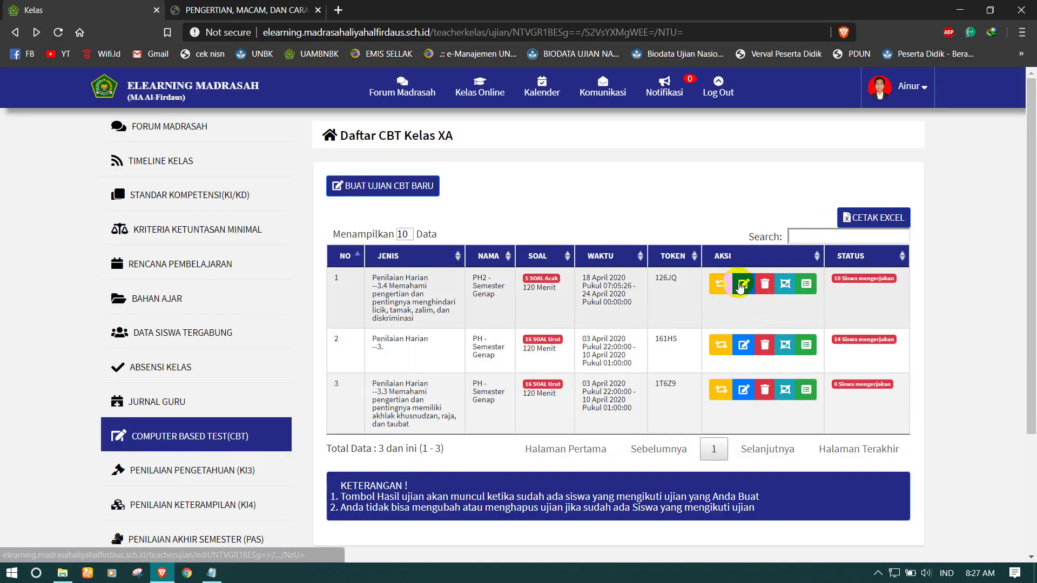
Open the Pengaturan Ujian of the PH2 exam for viewing and cancel without saving.
{"action": "left_click", "coordinate": [738, 283]}
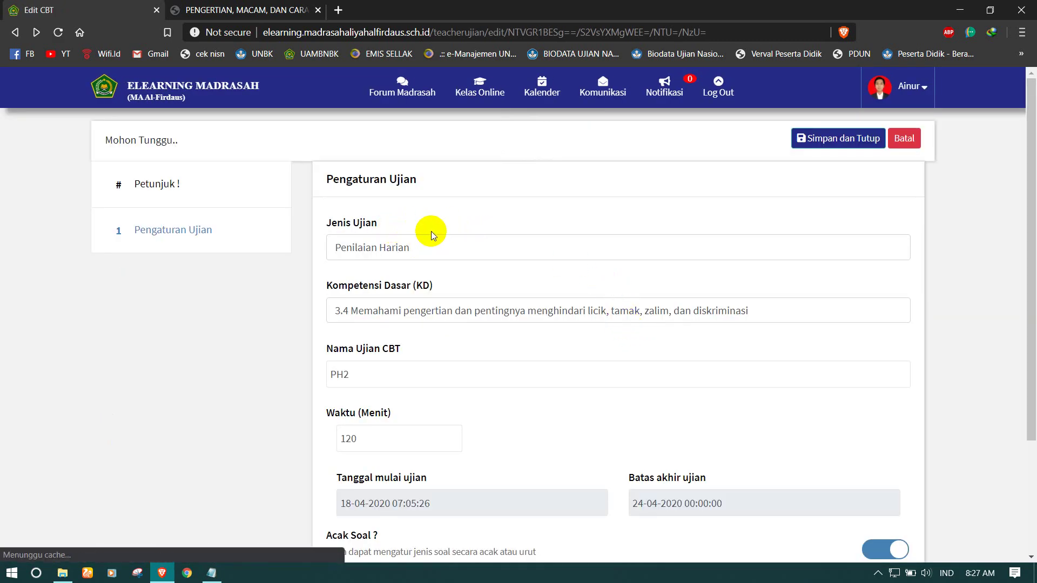
{"action": "left_click", "coordinate": [905, 138]}
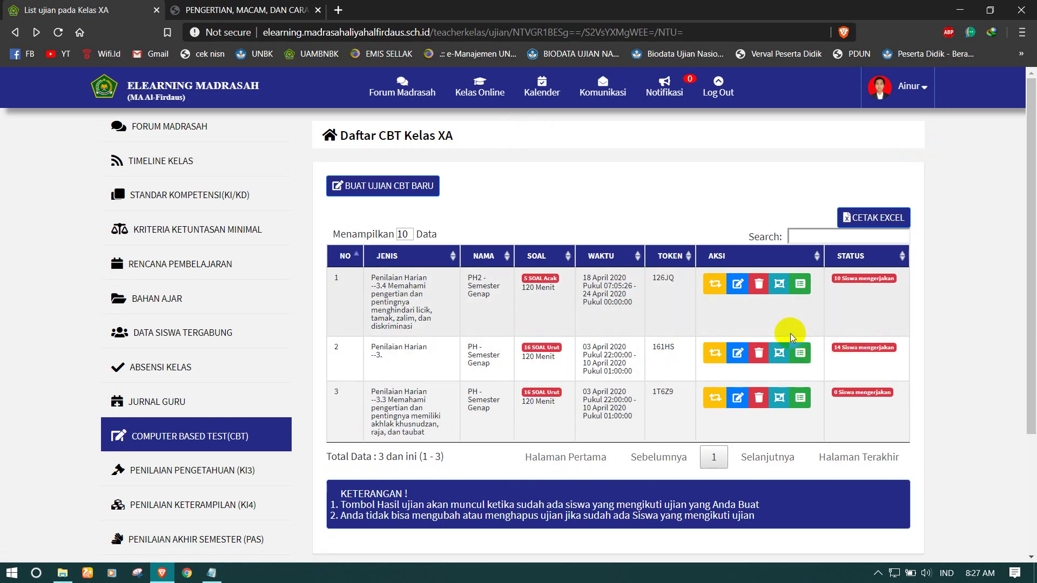
Review the Analisis Butir Soal and the Hasil CBT of the PH2 exam, closing each report.
{"action": "left_click", "coordinate": [779, 285]}
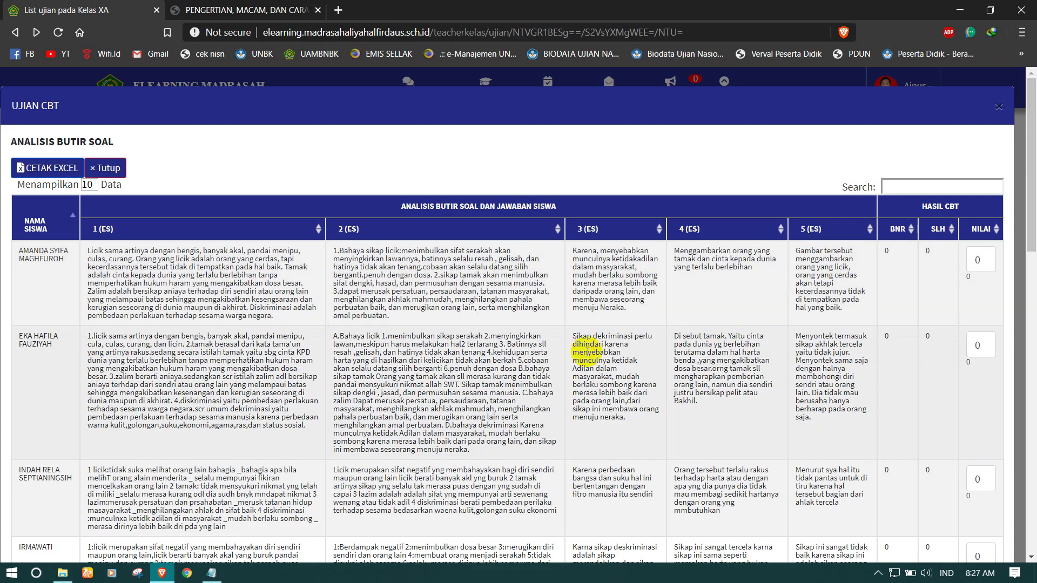
{"action": "scroll", "coordinate": [588, 352], "scroll_direction": "down", "scroll_amount": 3}
{"action": "scroll", "coordinate": [589, 353], "scroll_direction": "down", "scroll_amount": 1}
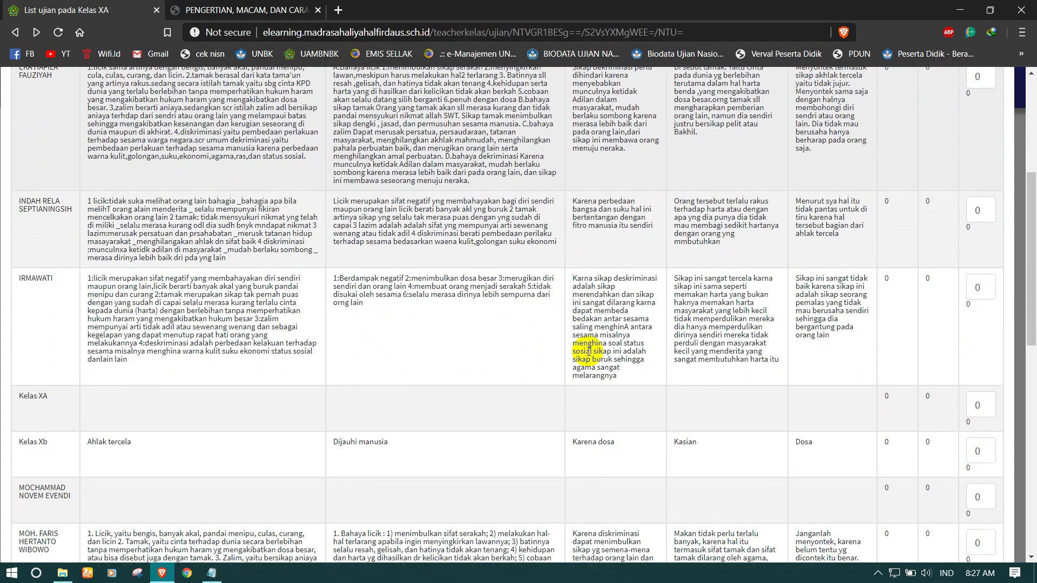
{"action": "scroll", "coordinate": [588, 348], "scroll_direction": "up", "scroll_amount": 5}
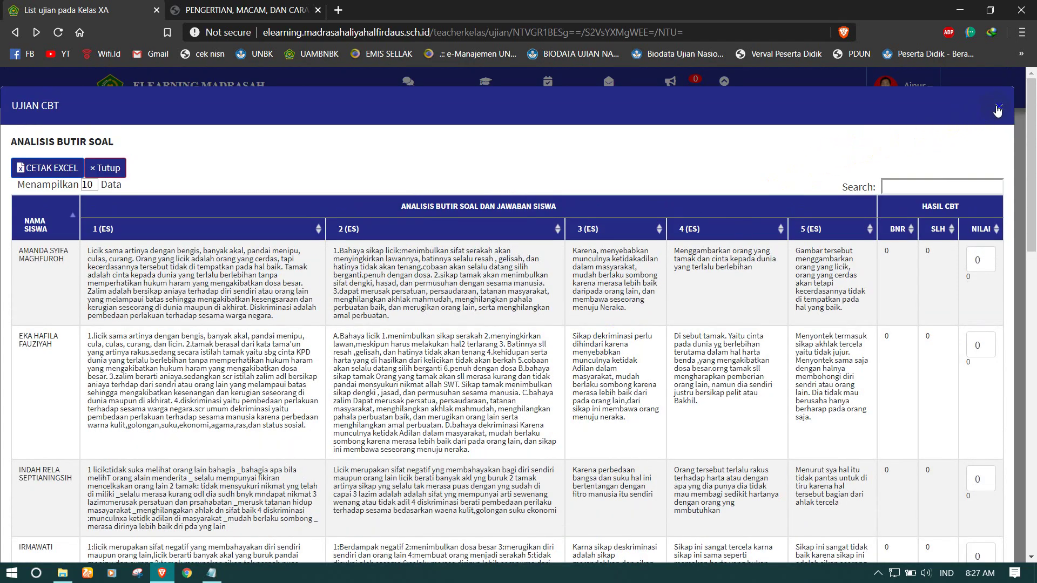
{"action": "left_click", "coordinate": [998, 109]}
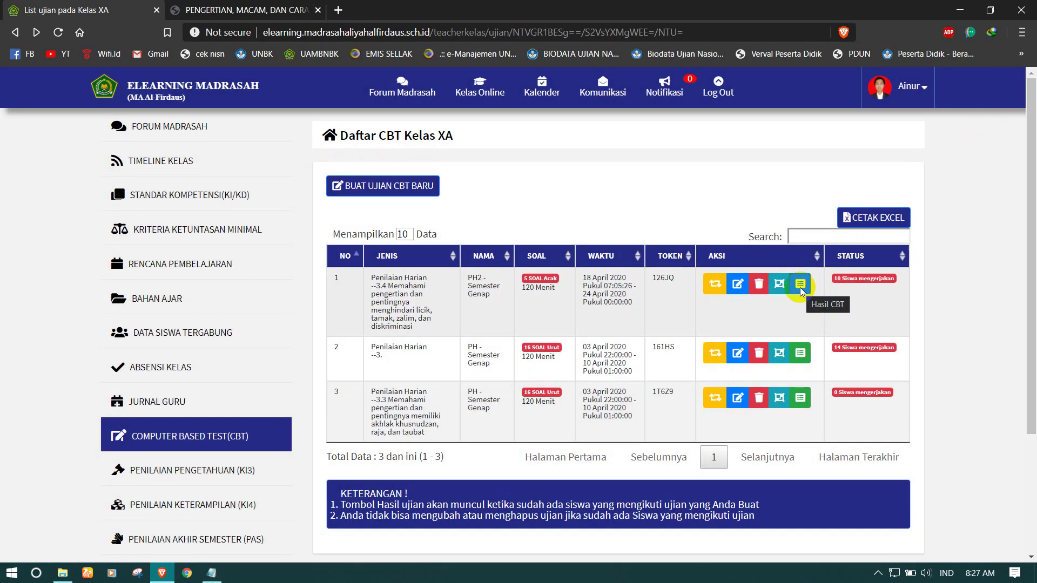
{"action": "left_click", "coordinate": [800, 286]}
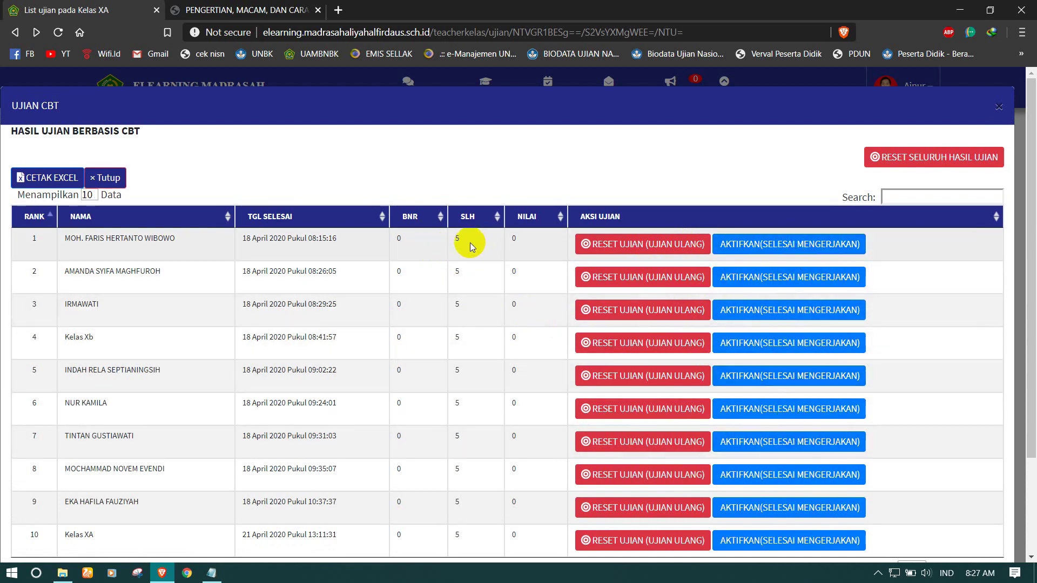
{"action": "left_click", "coordinate": [1000, 108]}
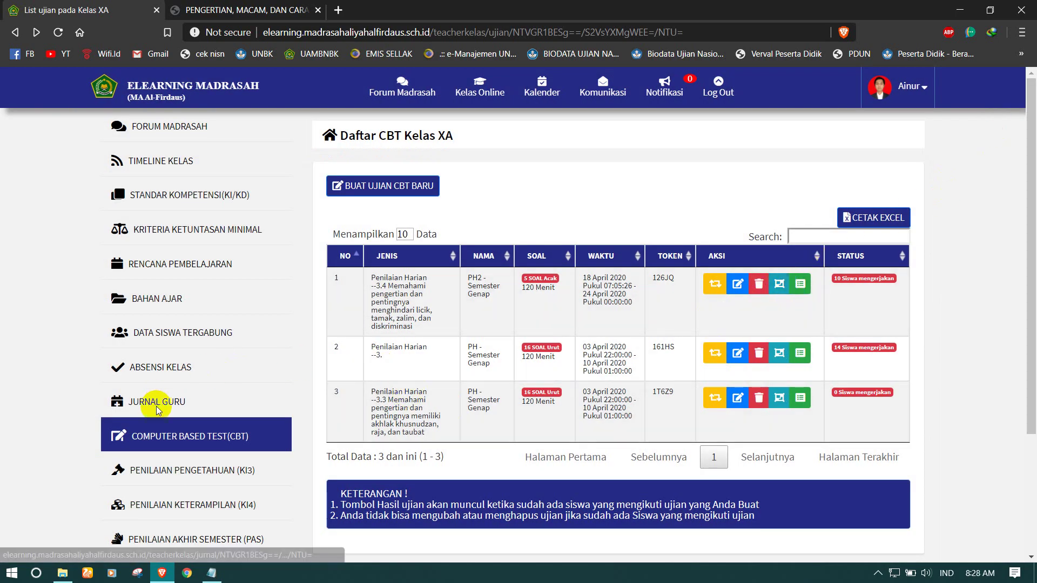
In Penilaian Pengetahuan (KI3), examine the student scores of the first CBT PH assessment and close them.
{"action": "left_click", "coordinate": [172, 471]}
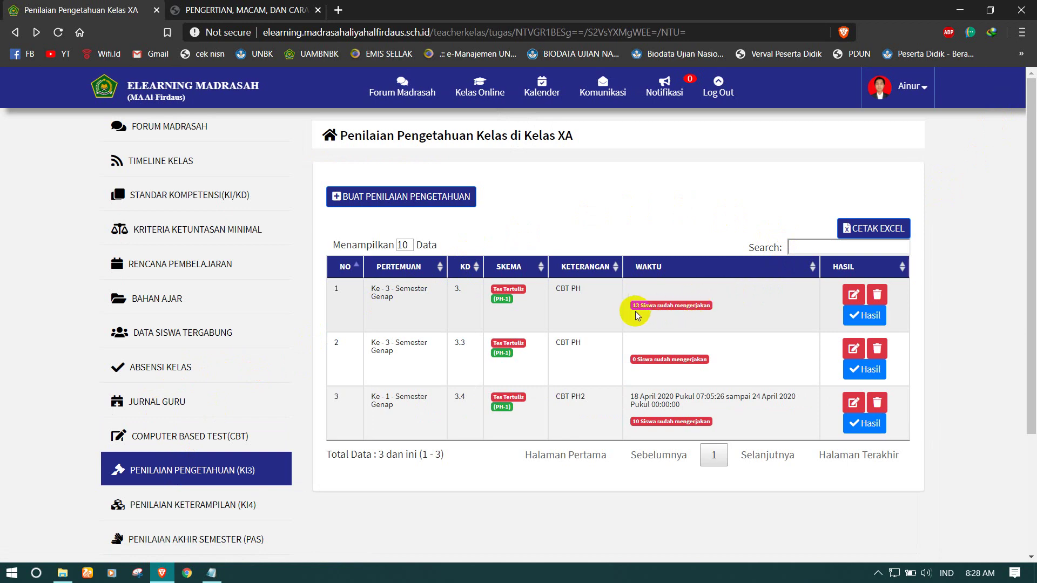
{"action": "left_click", "coordinate": [855, 319]}
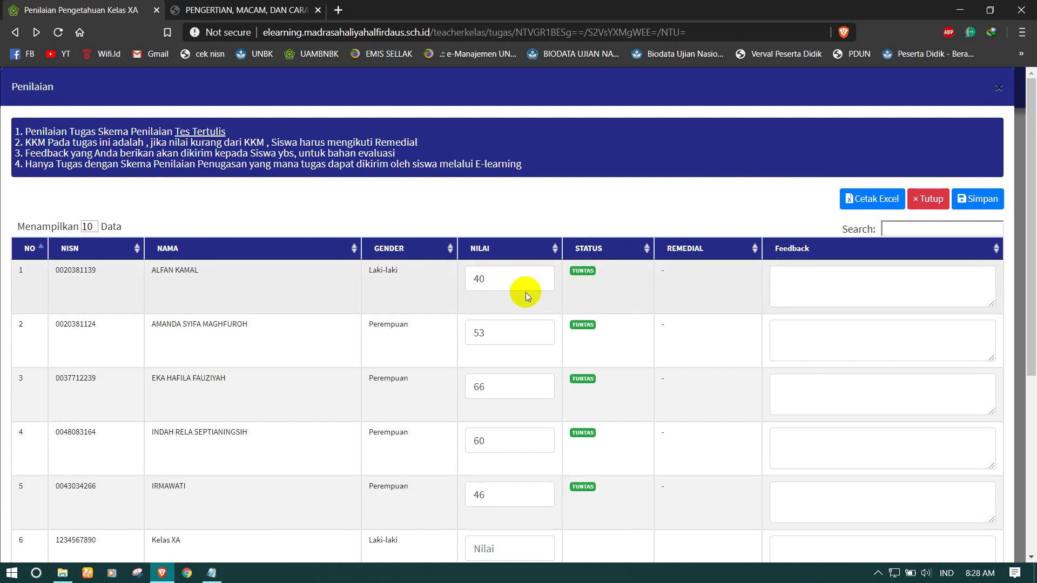
{"action": "scroll", "coordinate": [490, 373], "scroll_direction": "down", "scroll_amount": 3}
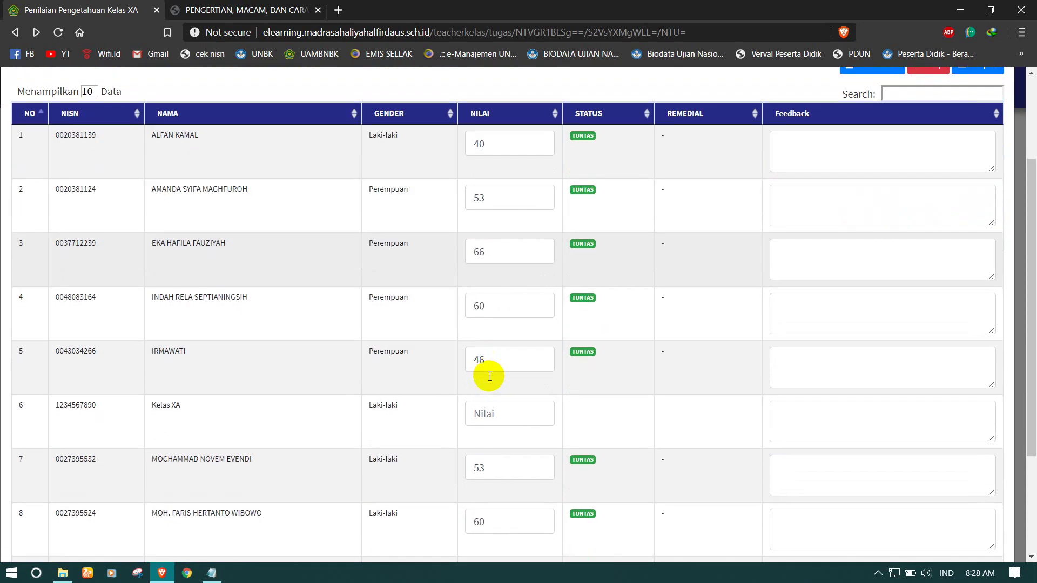
{"action": "scroll", "coordinate": [490, 376], "scroll_direction": "up", "scroll_amount": 3}
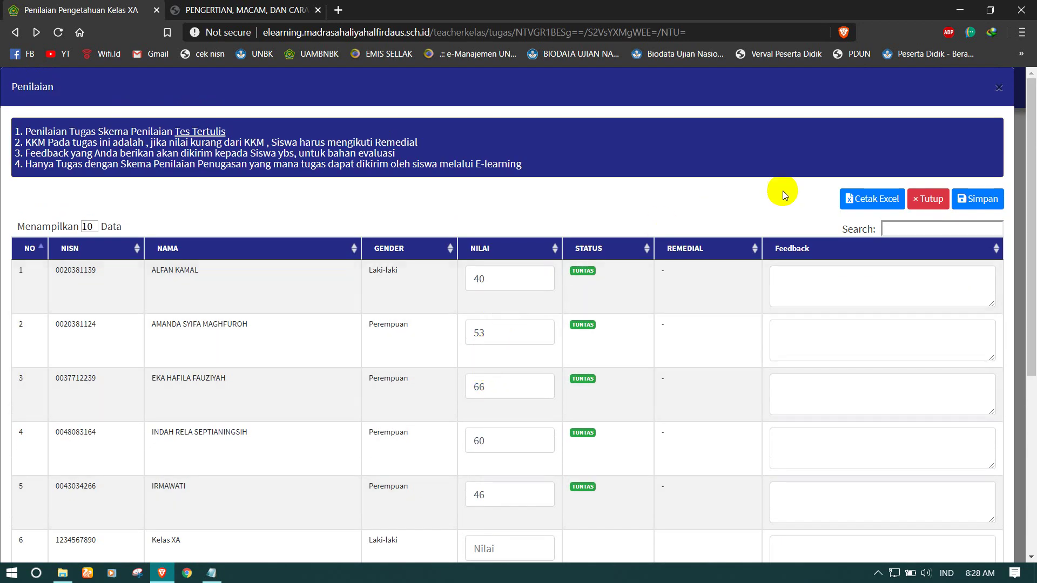
{"action": "left_click", "coordinate": [929, 199]}
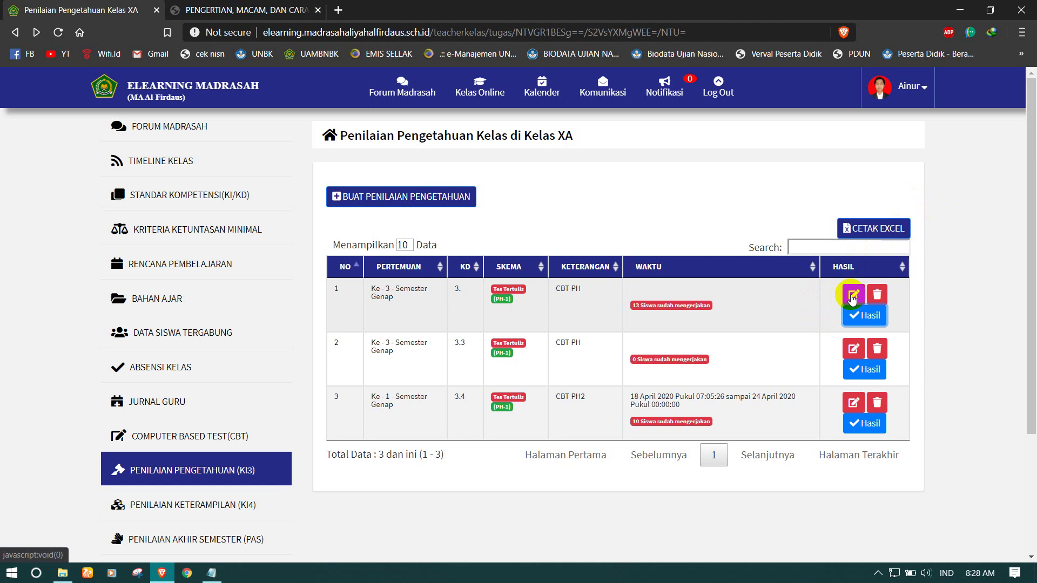
Examine the Pertemuan Ke, Skema Penilaian, Kompetensi Dasar and remaining fields of a new Penilaian Pengetahuan, and cancel the form.
{"action": "left_click", "coordinate": [444, 197]}
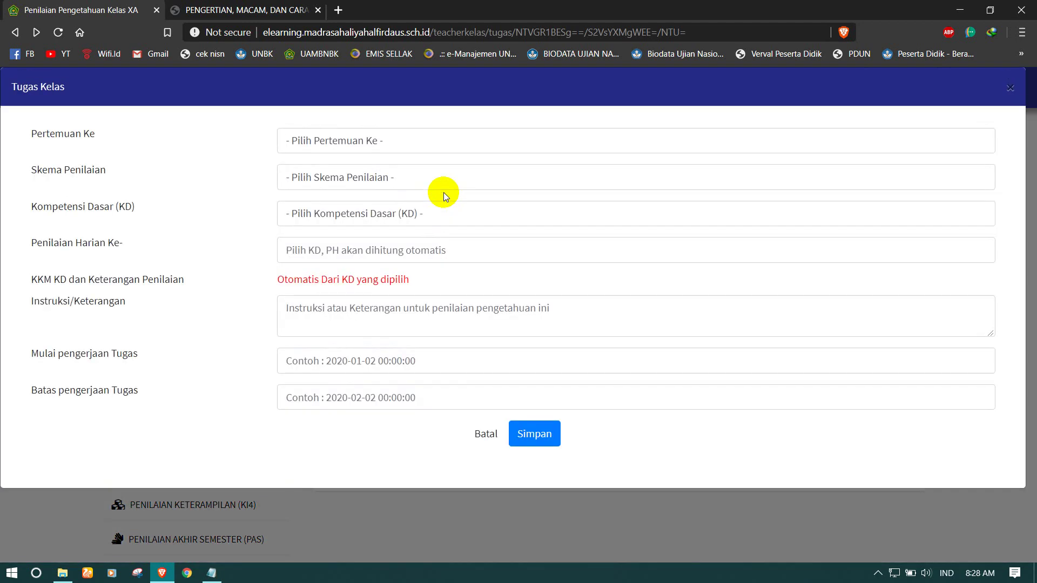
{"action": "left_click", "coordinate": [355, 142]}
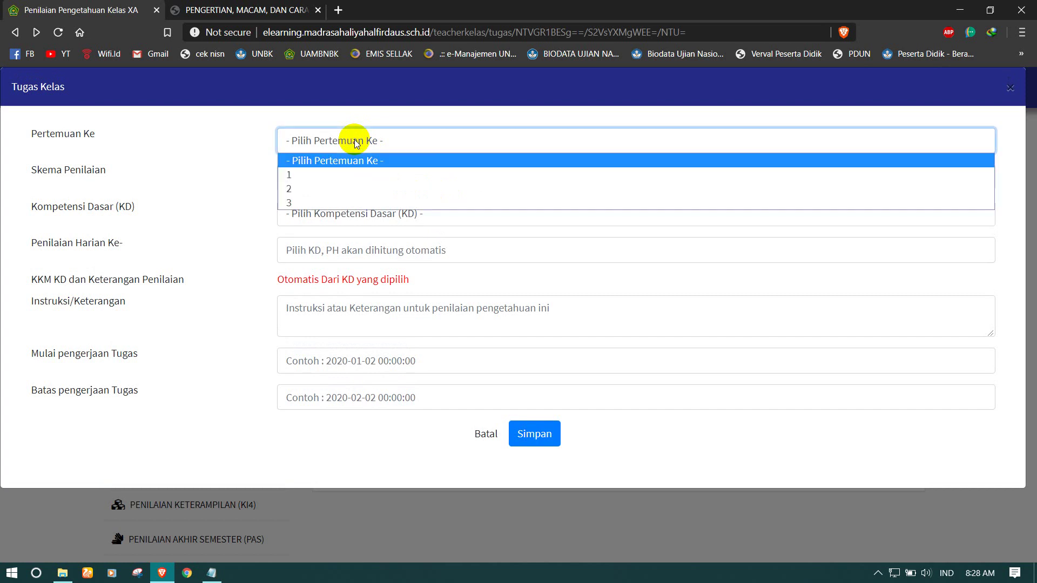
{"action": "left_click", "coordinate": [351, 161]}
{"action": "left_click", "coordinate": [347, 180]}
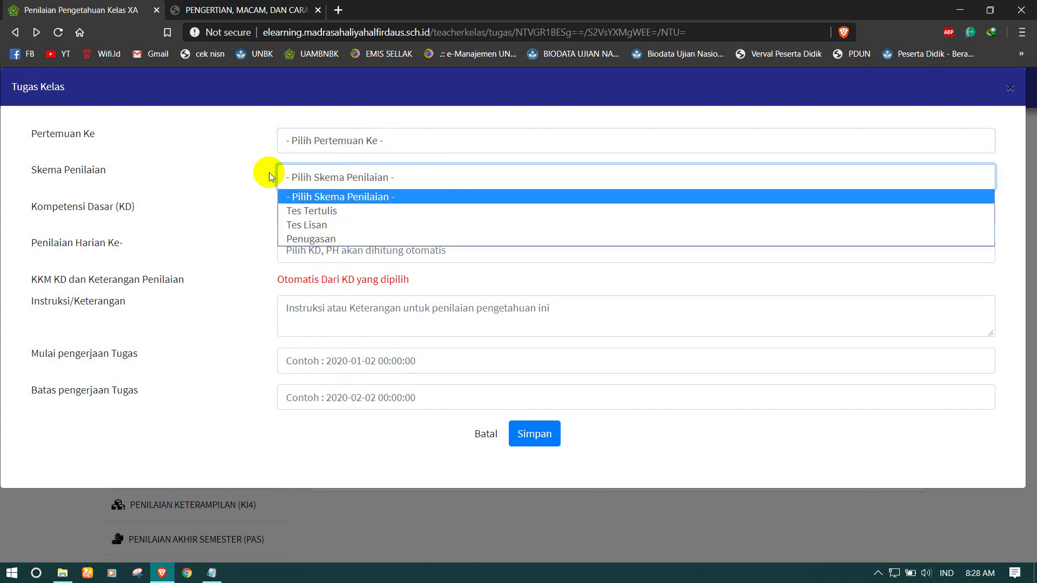
{"action": "left_click", "coordinate": [281, 199]}
{"action": "left_click", "coordinate": [303, 214]}
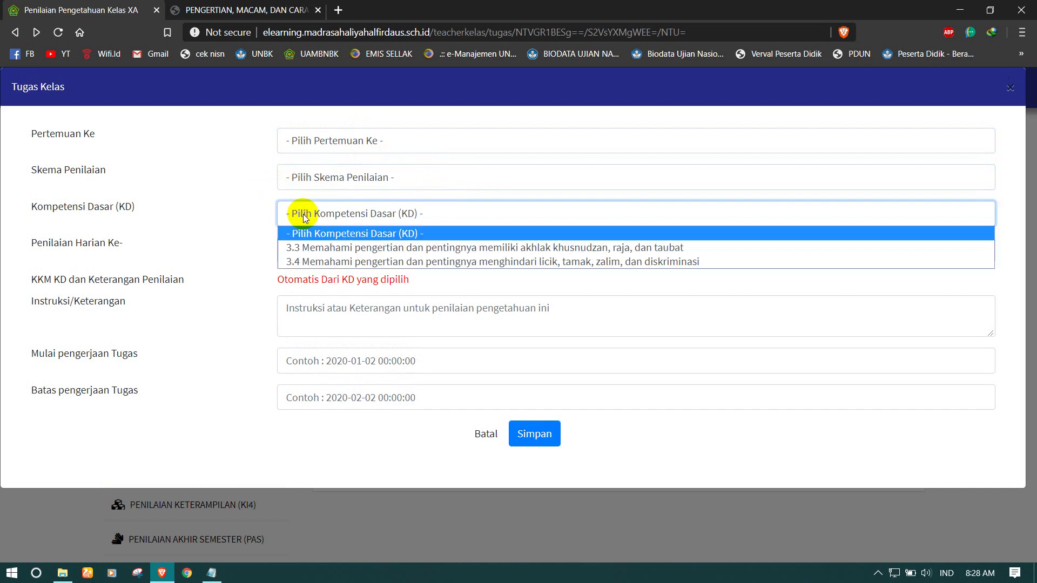
{"action": "left_click", "coordinate": [303, 214]}
{"action": "left_click", "coordinate": [311, 249]}
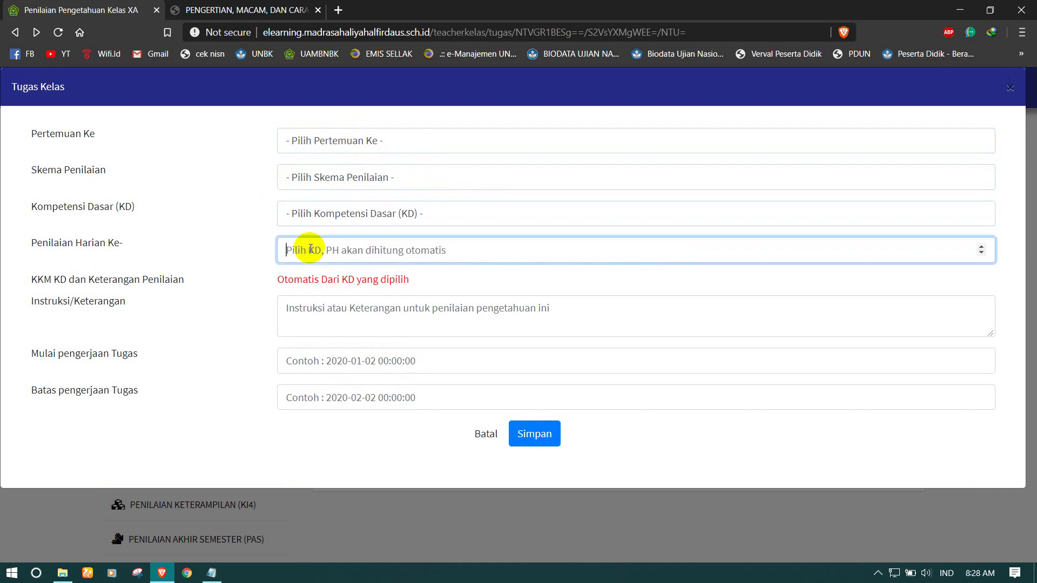
{"action": "left_click", "coordinate": [302, 318]}
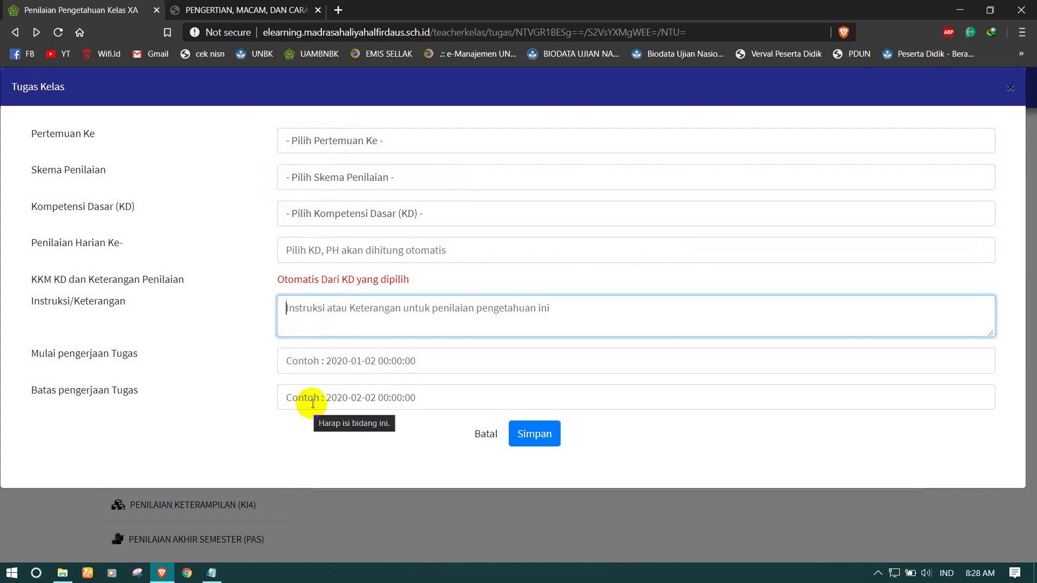
{"action": "left_click", "coordinate": [480, 446]}
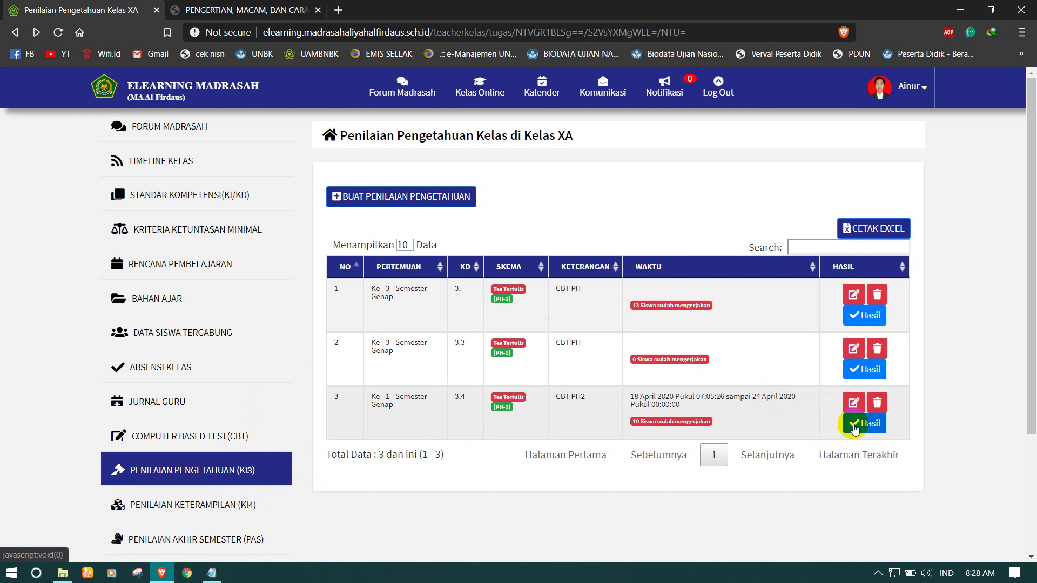
In Penilaian Keterampilan (KI4), examine the Skema Penilaian options and remaining fields of a new assessment, and cancel the form.
{"action": "scroll", "coordinate": [300, 395], "scroll_direction": "down", "scroll_amount": 1}
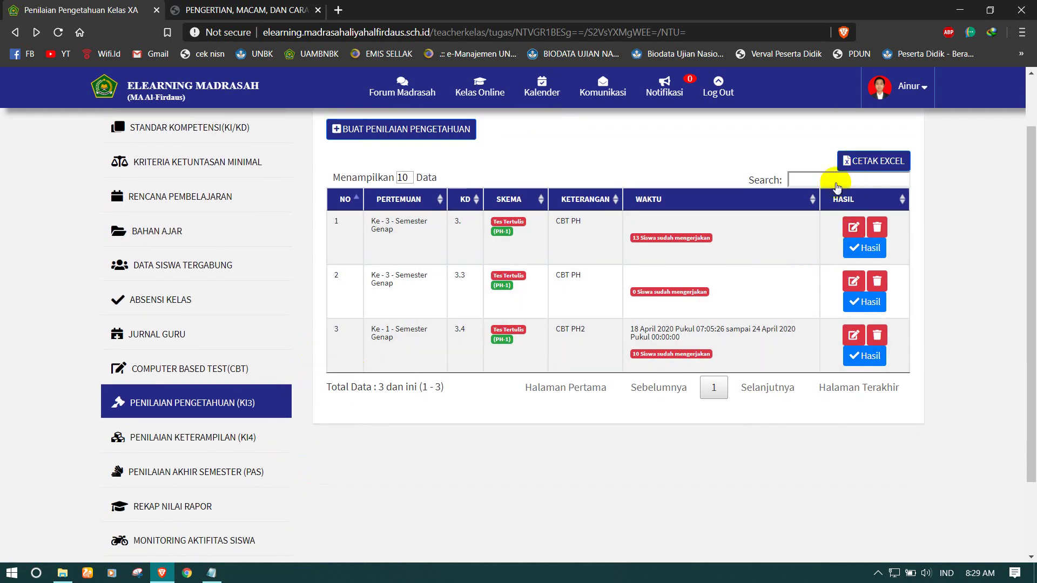
{"action": "left_click", "coordinate": [192, 439]}
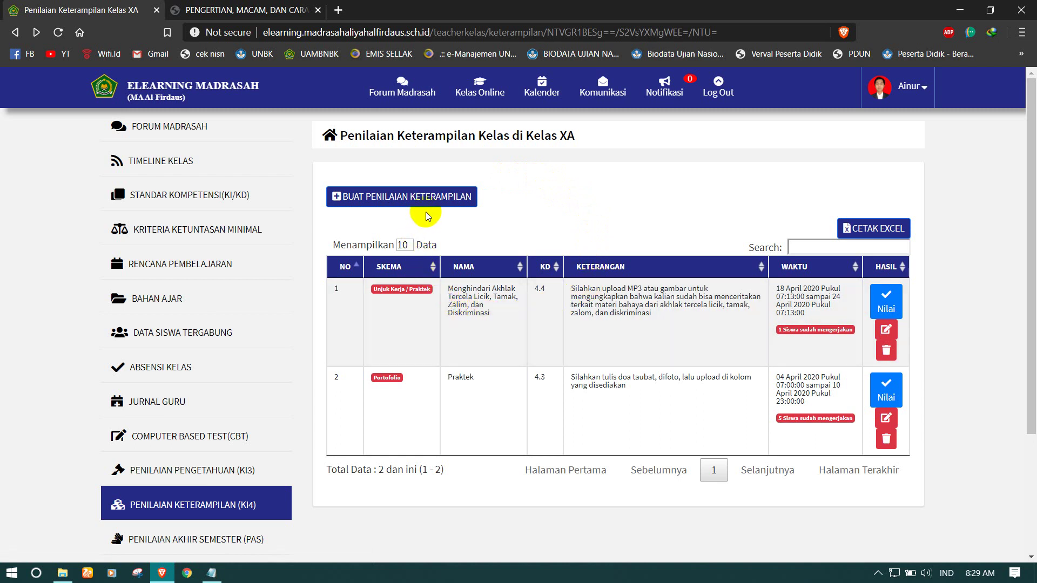
{"action": "left_click", "coordinate": [453, 201]}
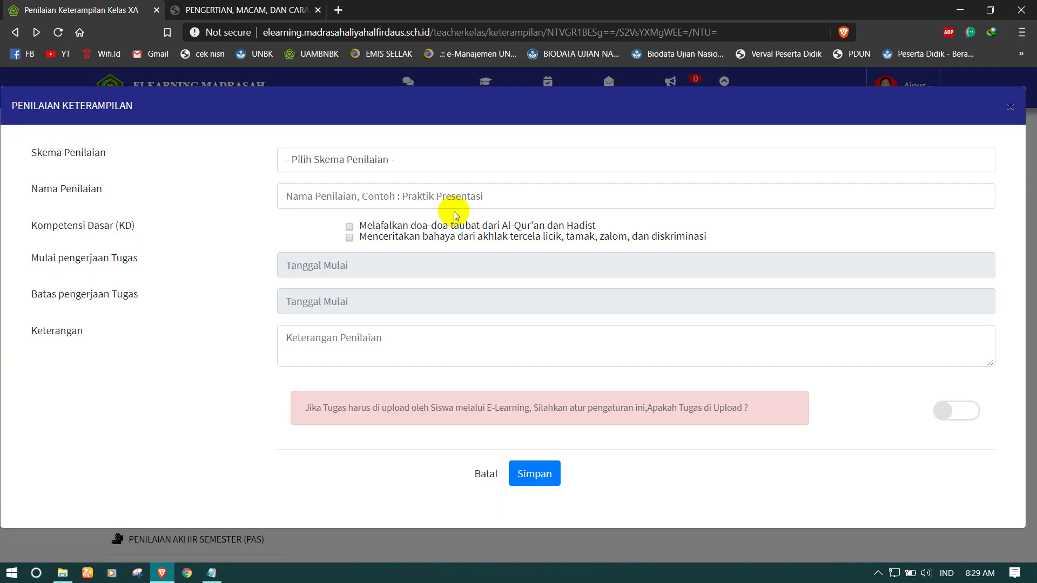
{"action": "left_click", "coordinate": [364, 162]}
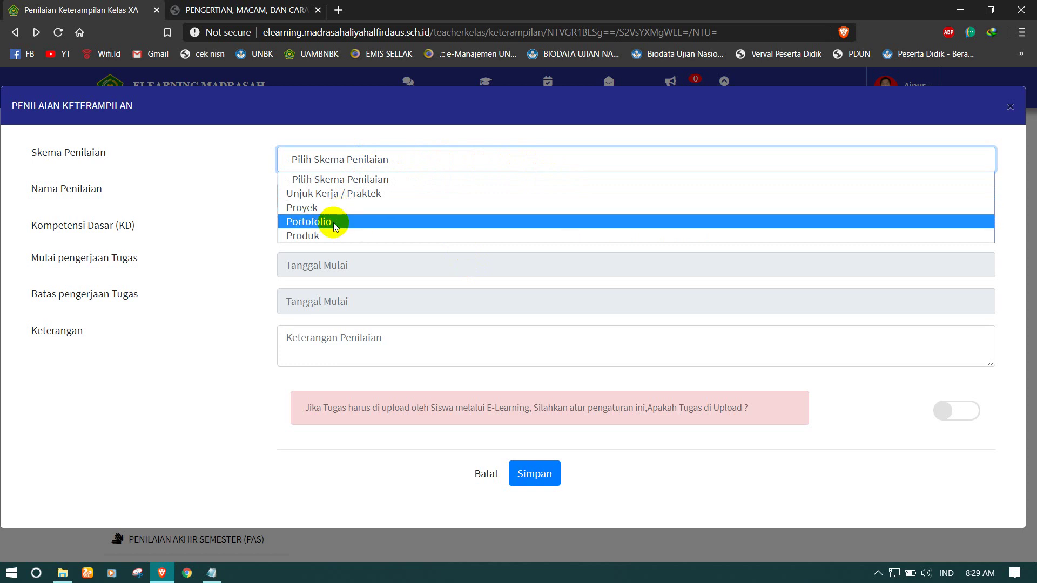
{"action": "left_click", "coordinate": [228, 217]}
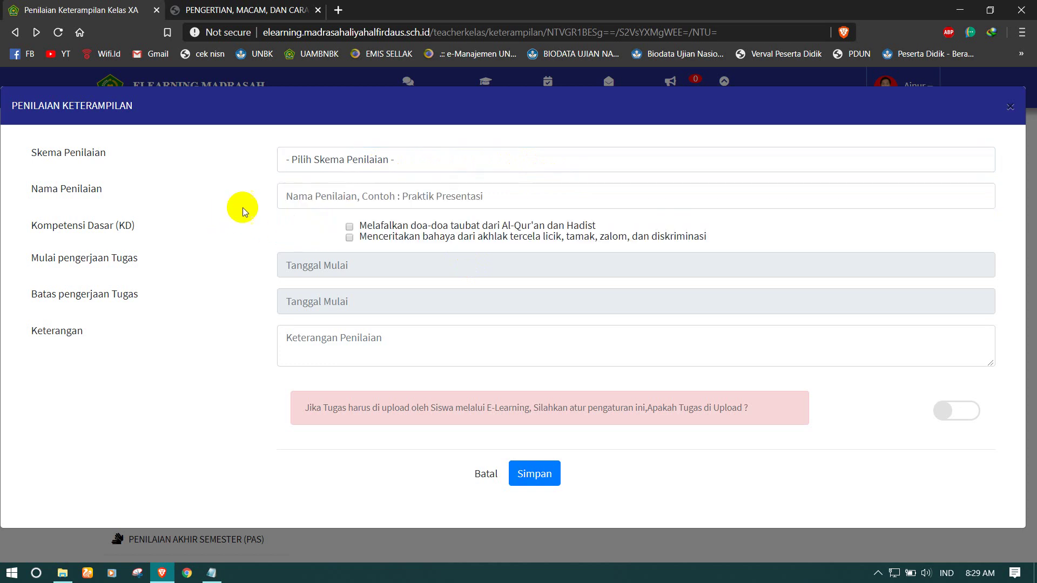
{"action": "left_click", "coordinate": [303, 197]}
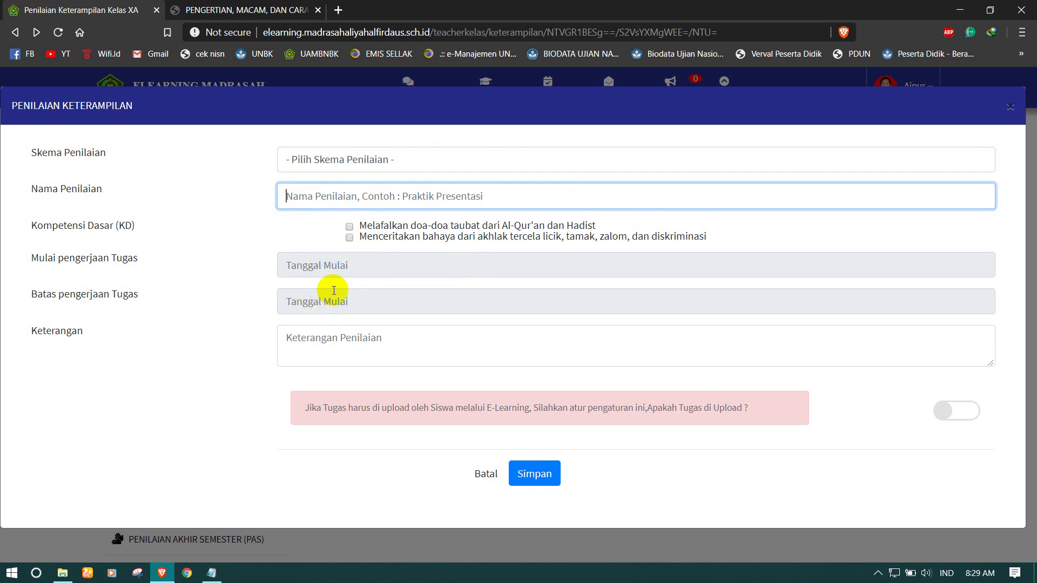
{"action": "left_click", "coordinate": [330, 357]}
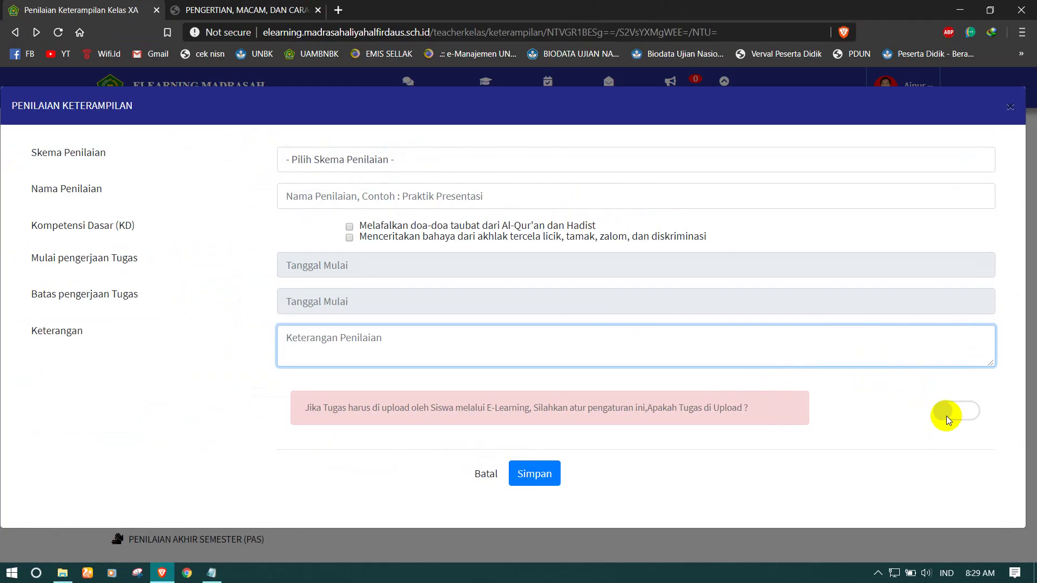
{"action": "left_click", "coordinate": [947, 416]}
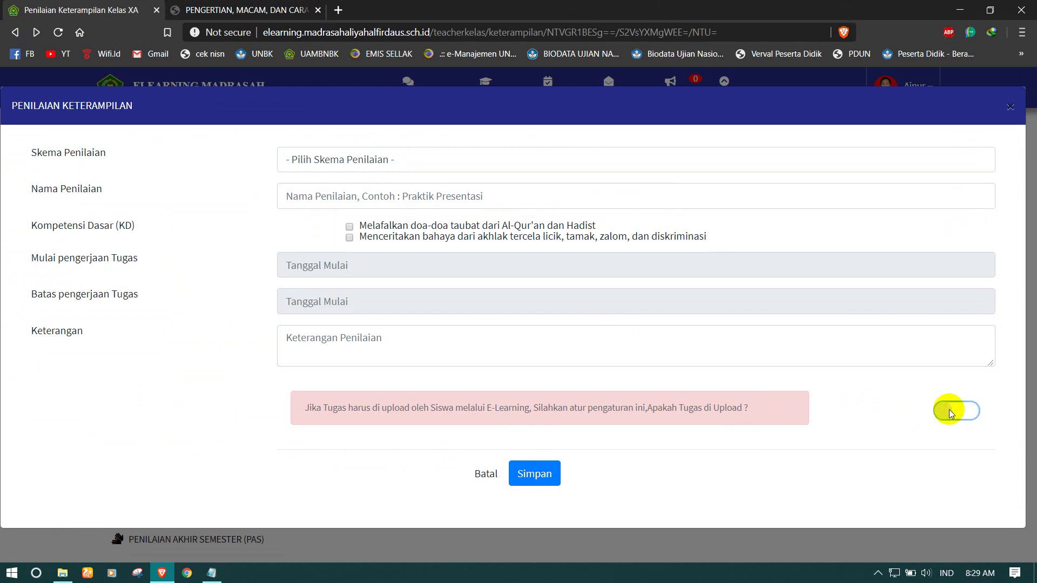
{"action": "left_click", "coordinate": [484, 473]}
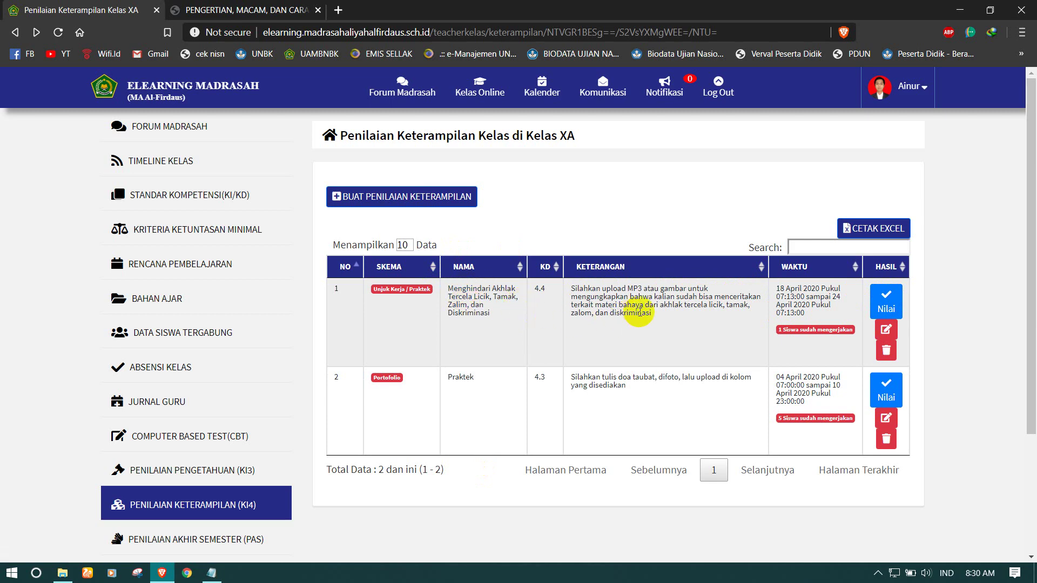
Examine the score, task and feedback columns of the Unjuk Kerja / Praktek assessment's grading sheet and close it without saving.
{"action": "left_click", "coordinate": [884, 304]}
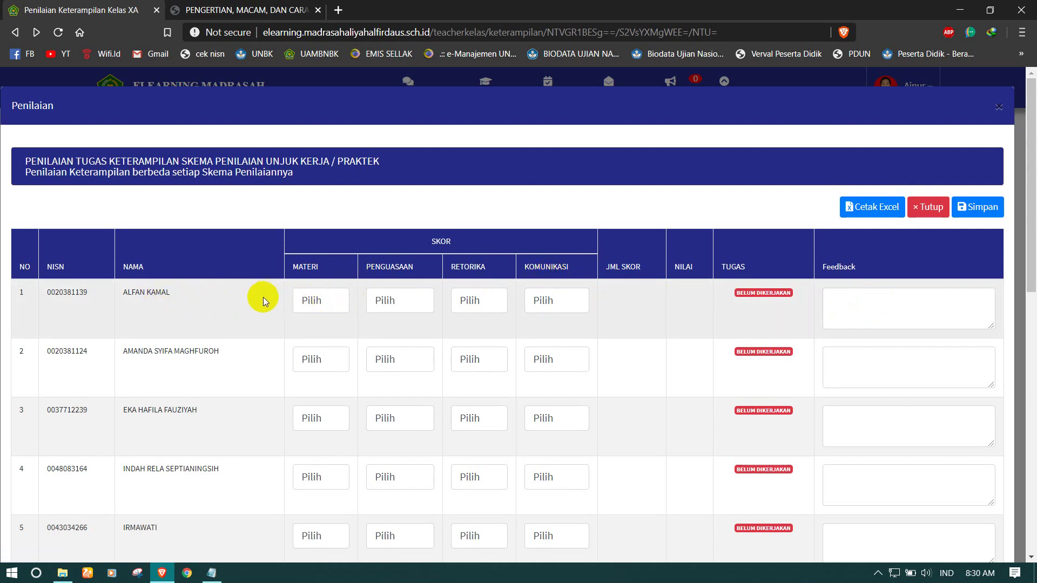
{"action": "left_click", "coordinate": [331, 304]}
{"action": "left_click", "coordinate": [331, 304]}
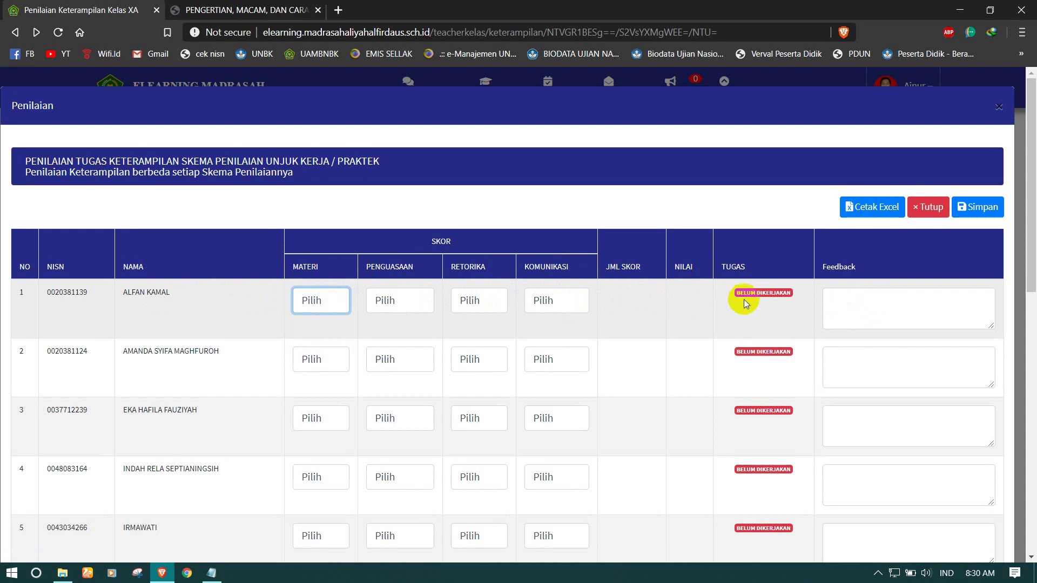
{"action": "scroll", "coordinate": [738, 300], "scroll_direction": "down", "scroll_amount": 5}
{"action": "scroll", "coordinate": [738, 301], "scroll_direction": "up", "scroll_amount": 5}
{"action": "left_click", "coordinate": [833, 303]}
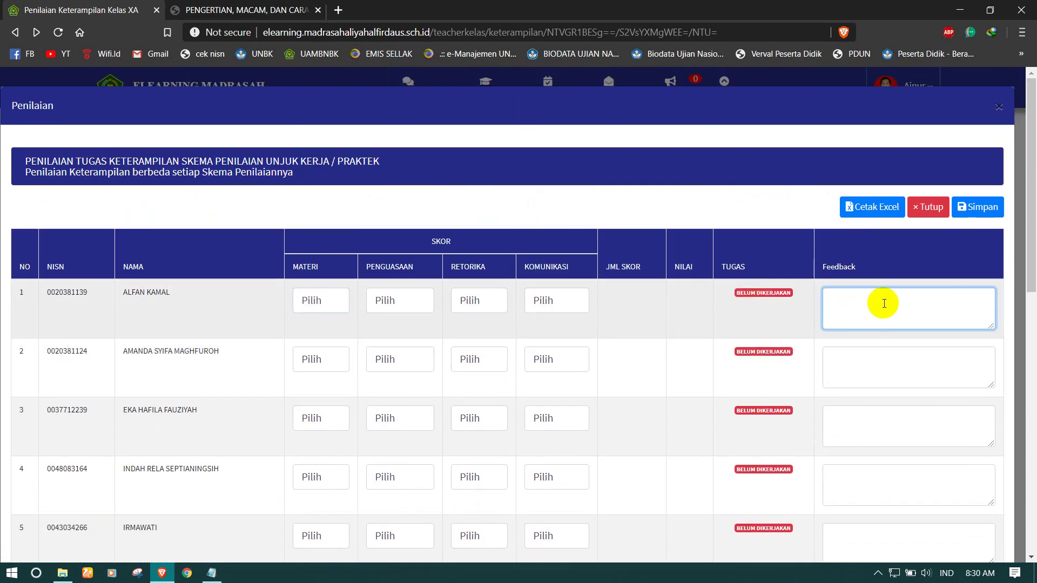
{"action": "left_click", "coordinate": [926, 210]}
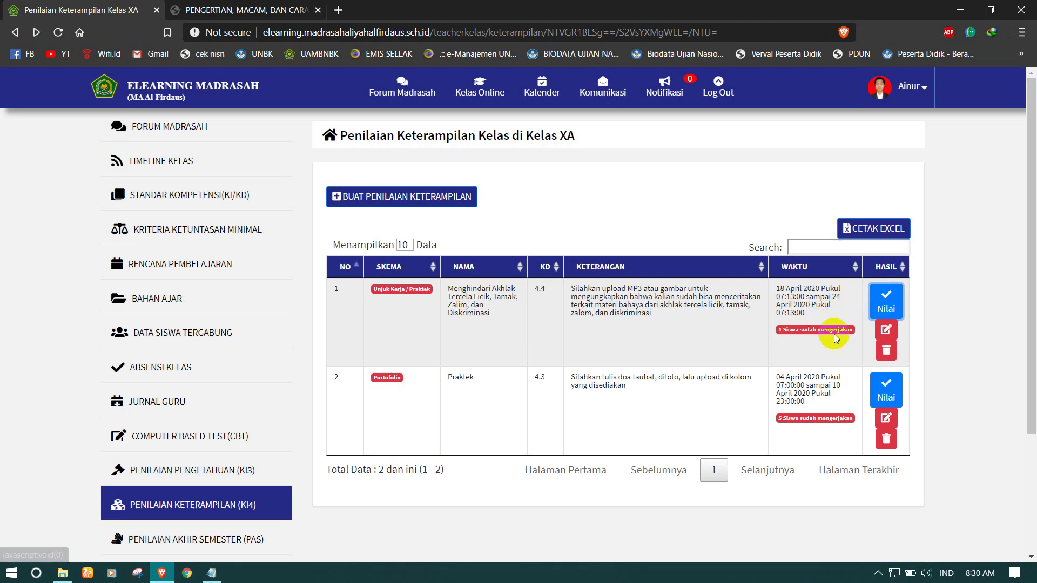
In the Portofolio assessment's grading sheet, view the second student's submitted task, inspect the Feedback and Nilai fields, and close without saving.
{"action": "left_click", "coordinate": [885, 389]}
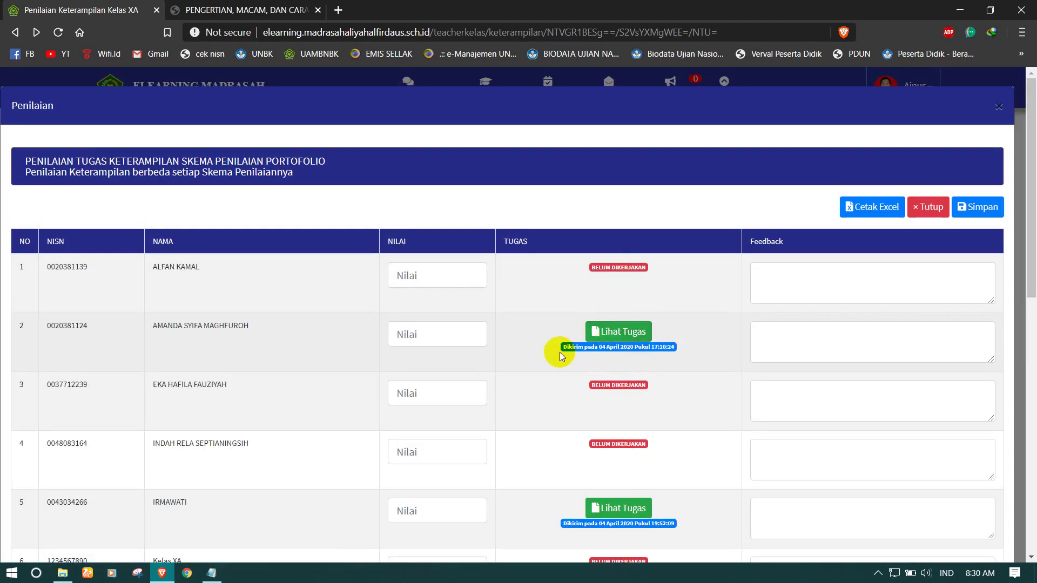
{"action": "left_click", "coordinate": [615, 334]}
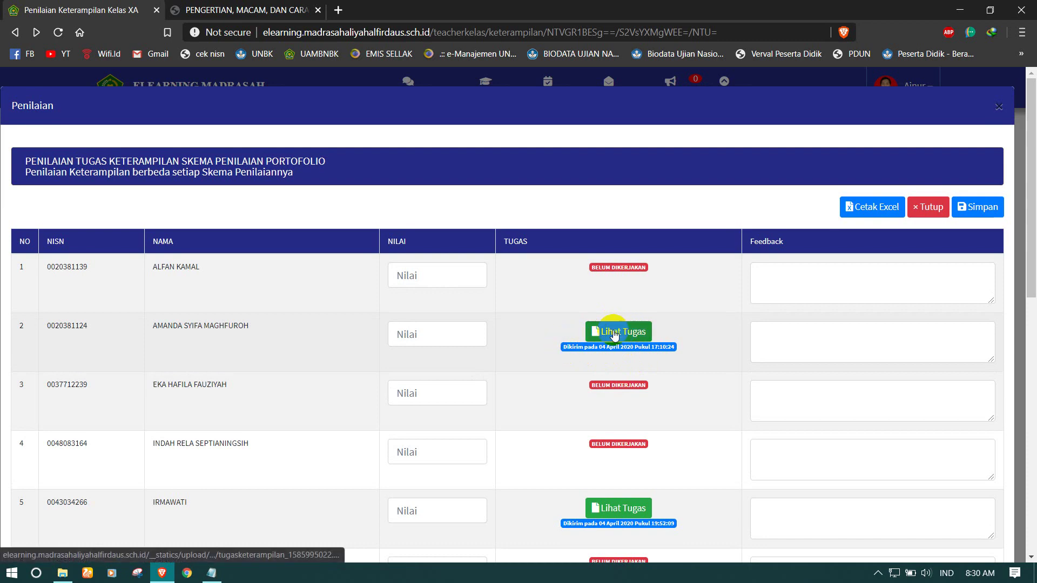
{"action": "left_click", "coordinate": [609, 339]}
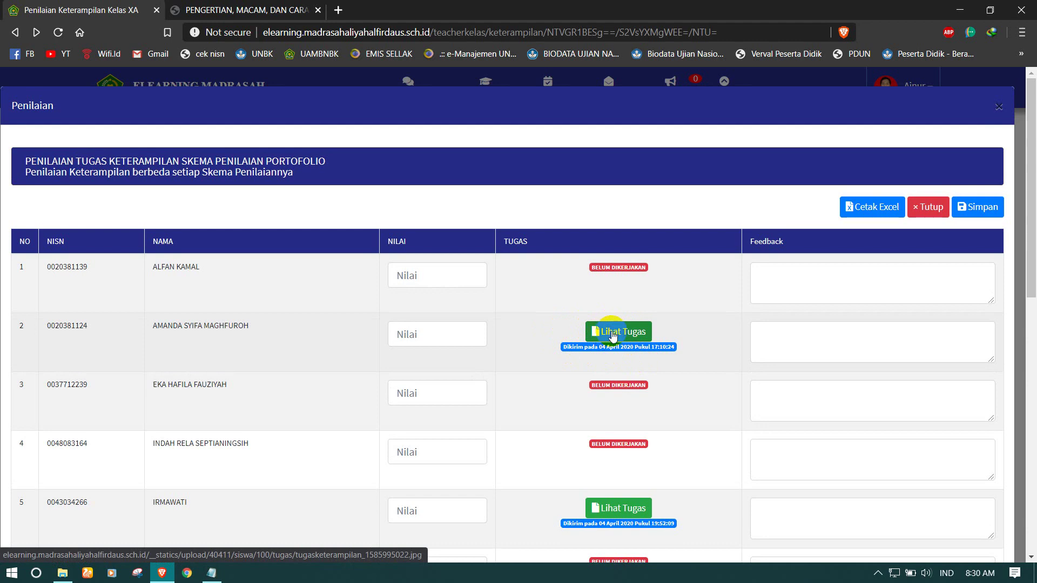
{"action": "left_click", "coordinate": [611, 333]}
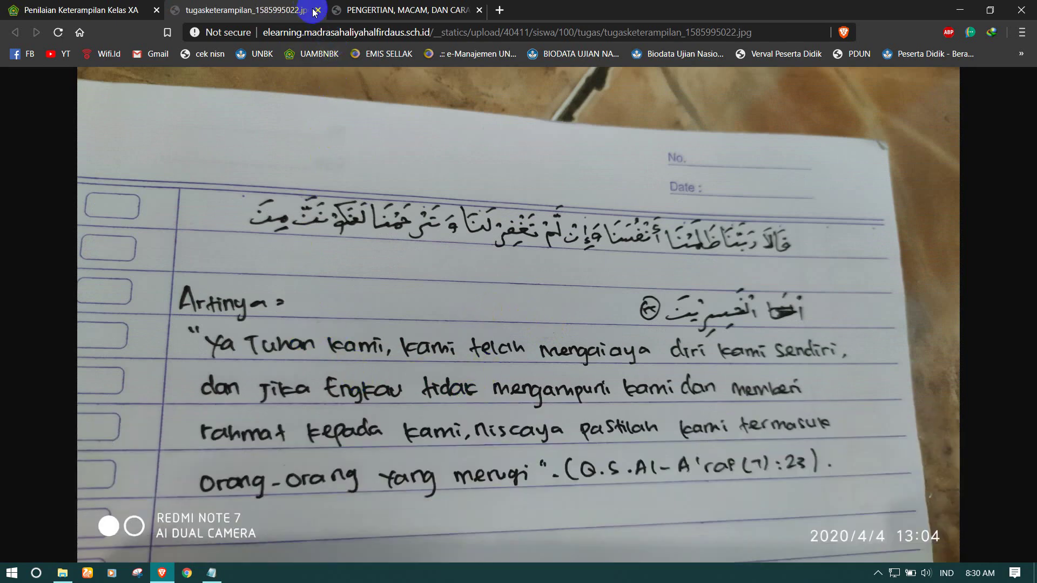
{"action": "left_click", "coordinate": [318, 10]}
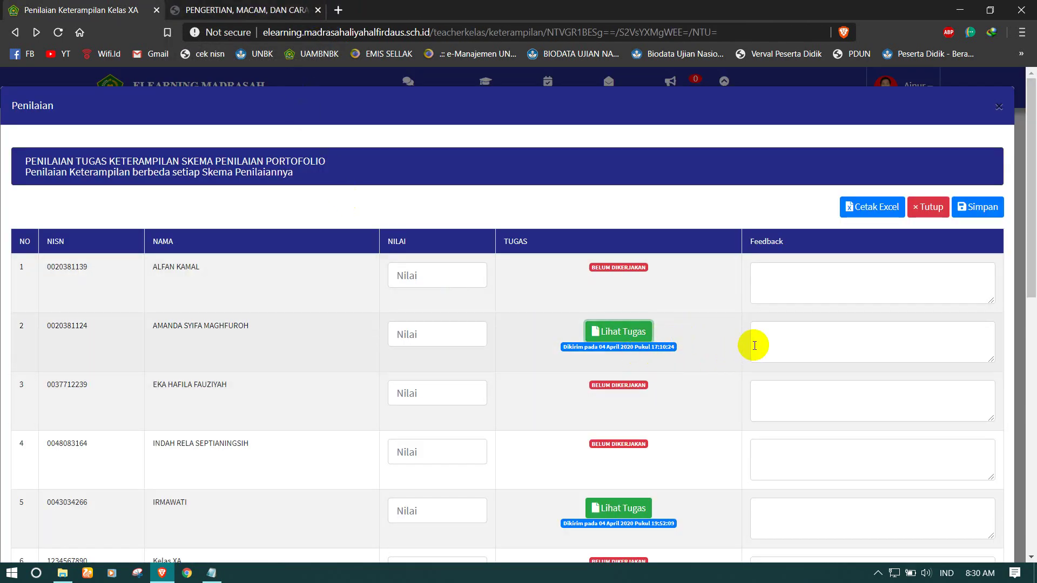
{"action": "left_click", "coordinate": [778, 340]}
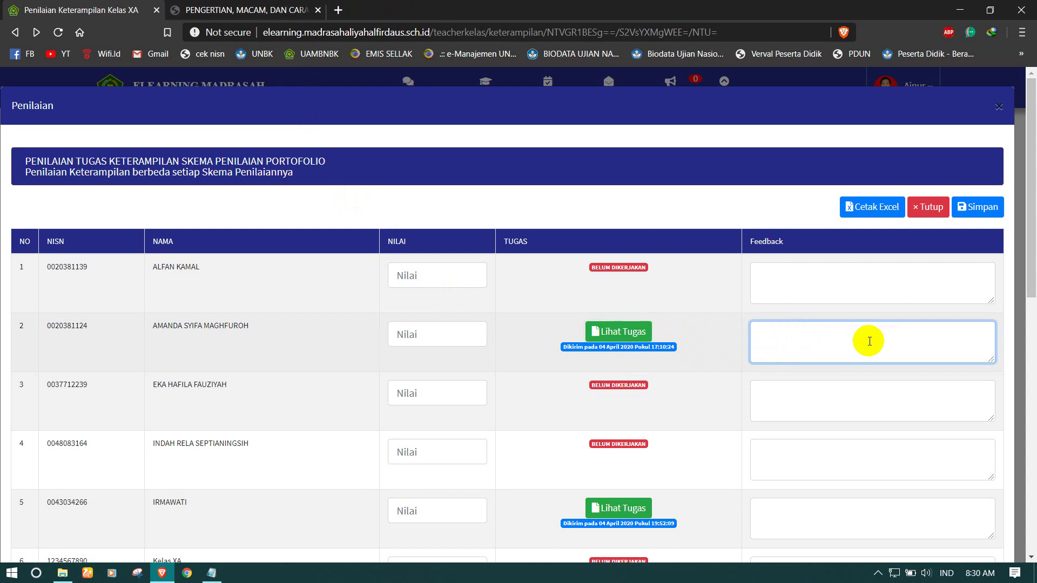
{"action": "left_click", "coordinate": [439, 333]}
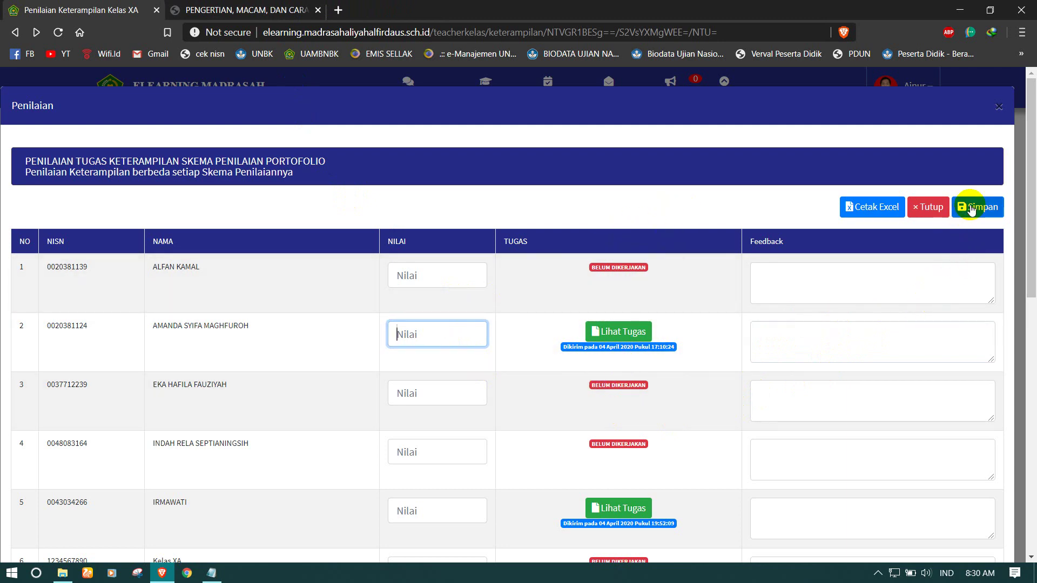
{"action": "left_click", "coordinate": [931, 207]}
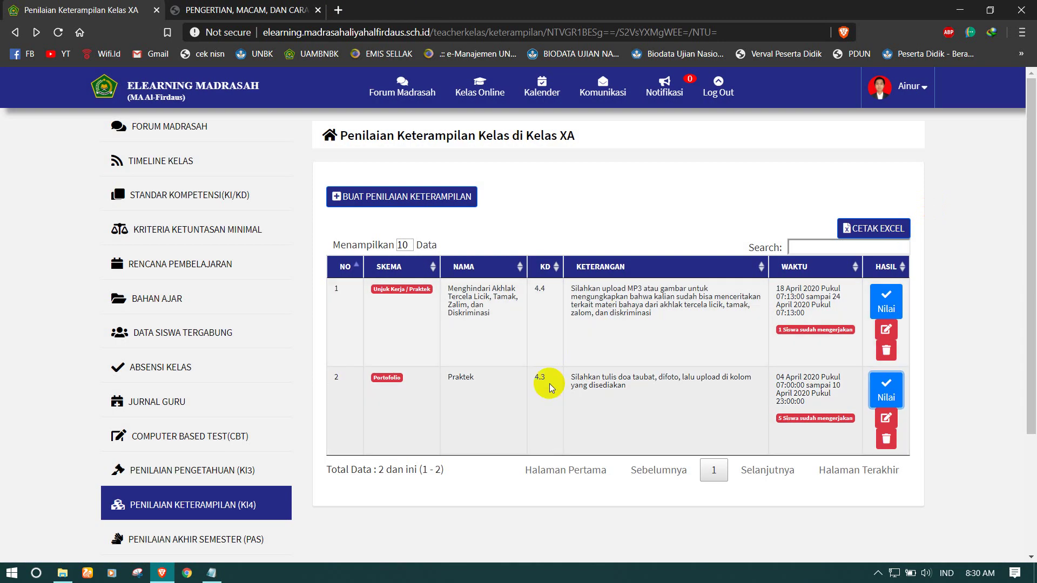
Look over the student list and Nilai PAS fields in Penilaian Akhir Semester (PAS).
{"action": "scroll", "coordinate": [154, 438], "scroll_direction": "down", "scroll_amount": 1}
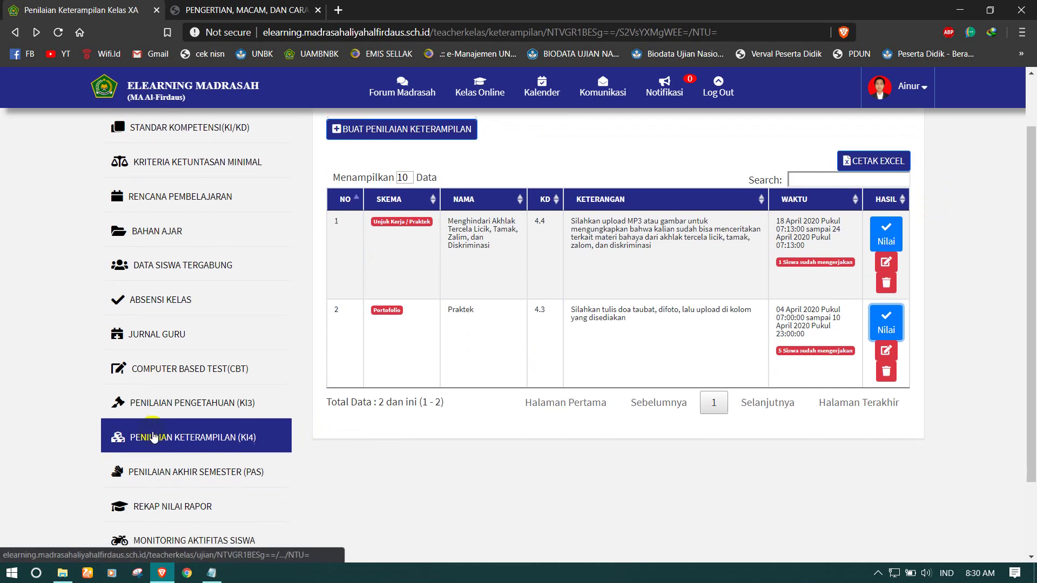
{"action": "left_click", "coordinate": [153, 472]}
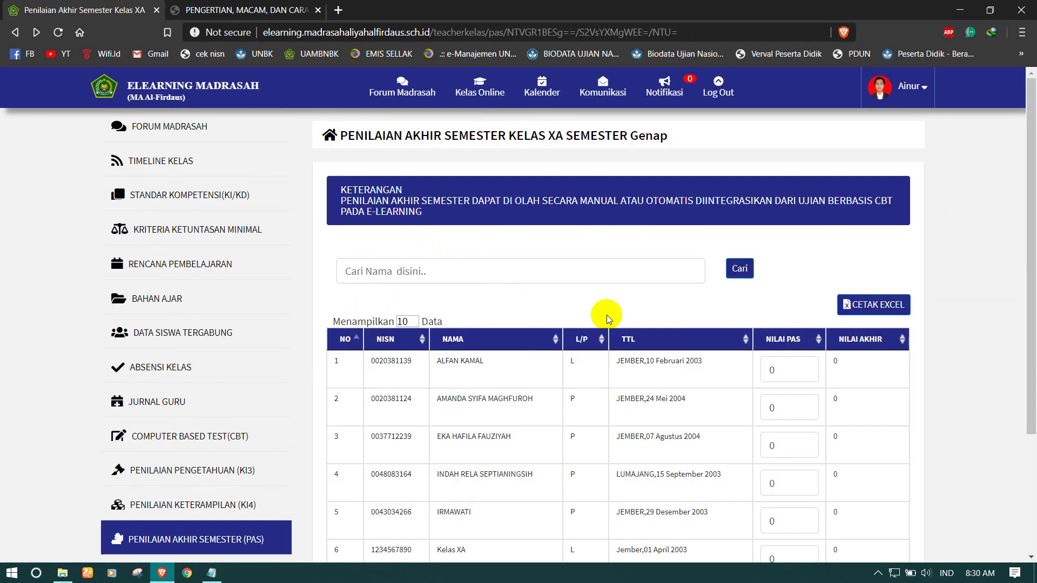
{"action": "scroll", "coordinate": [607, 316], "scroll_direction": "down", "scroll_amount": 2}
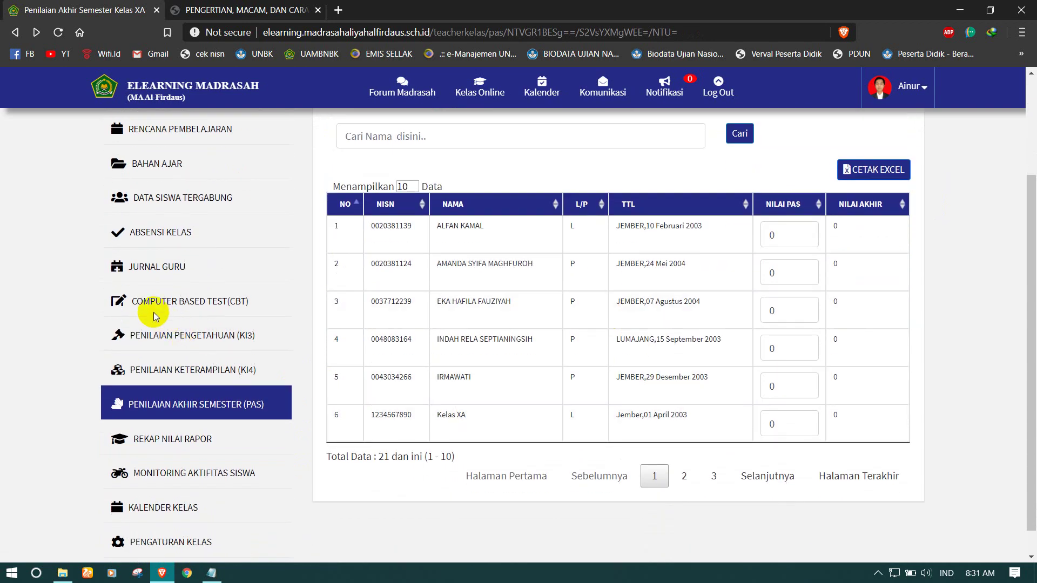
Open Rekap Nilai Rapor and read through the Nilai Akhir table of Kelas XA.
{"action": "left_click", "coordinate": [187, 440]}
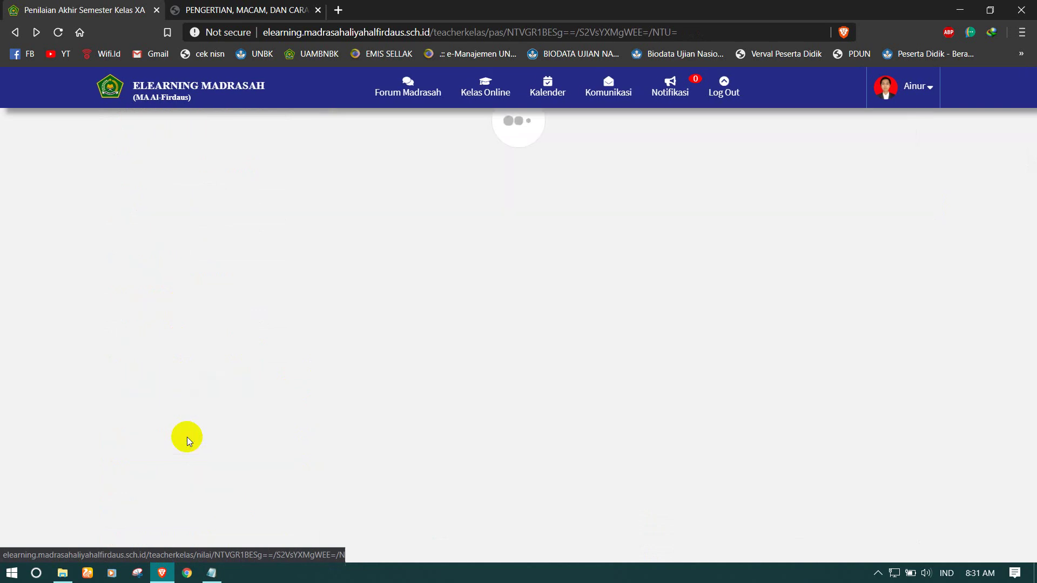
{"action": "scroll", "coordinate": [552, 403], "scroll_direction": "down", "scroll_amount": 4}
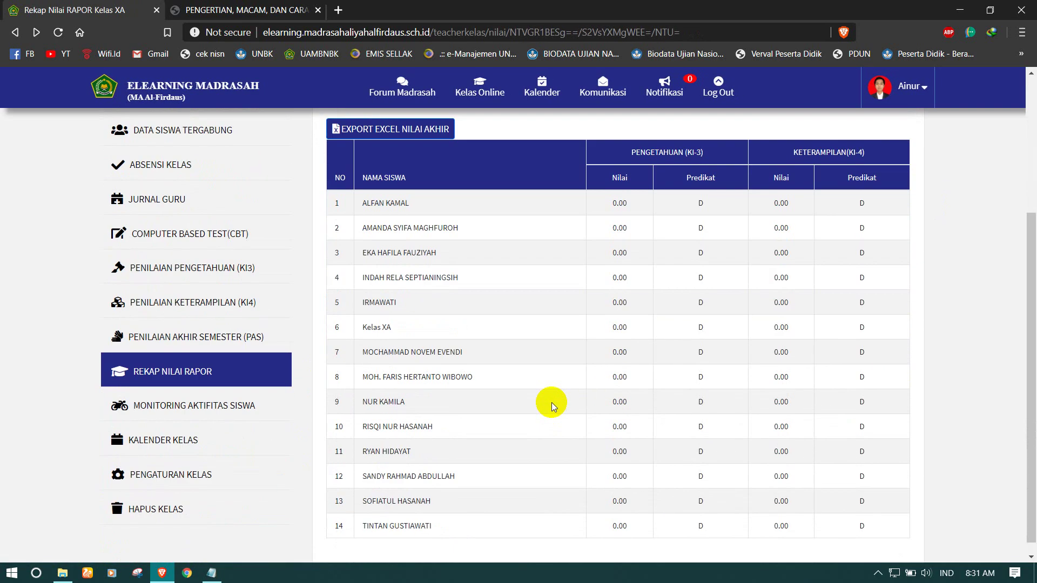
{"action": "scroll", "coordinate": [553, 403], "scroll_direction": "up", "scroll_amount": 5}
{"action": "scroll", "coordinate": [552, 403], "scroll_direction": "down", "scroll_amount": 3}
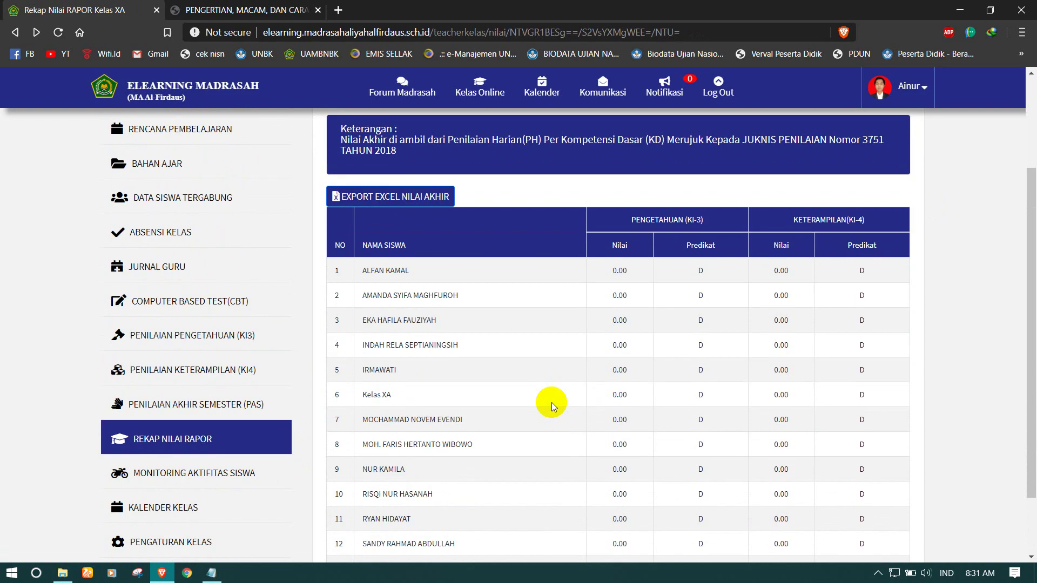
{"action": "scroll", "coordinate": [273, 412], "scroll_direction": "up", "scroll_amount": 3}
Review the KI-4 Keterampilan, KI-3 Pengetahuan, KI-2 Sosial and KI-1 Spritual recaps of the report grades.
{"action": "left_click", "coordinate": [446, 211]}
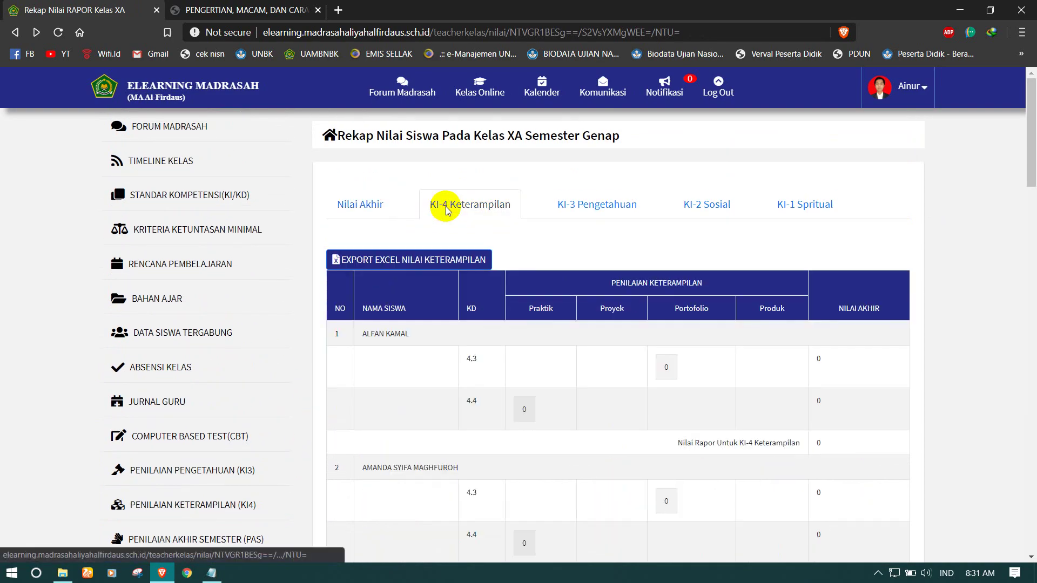
{"action": "left_click", "coordinate": [566, 210]}
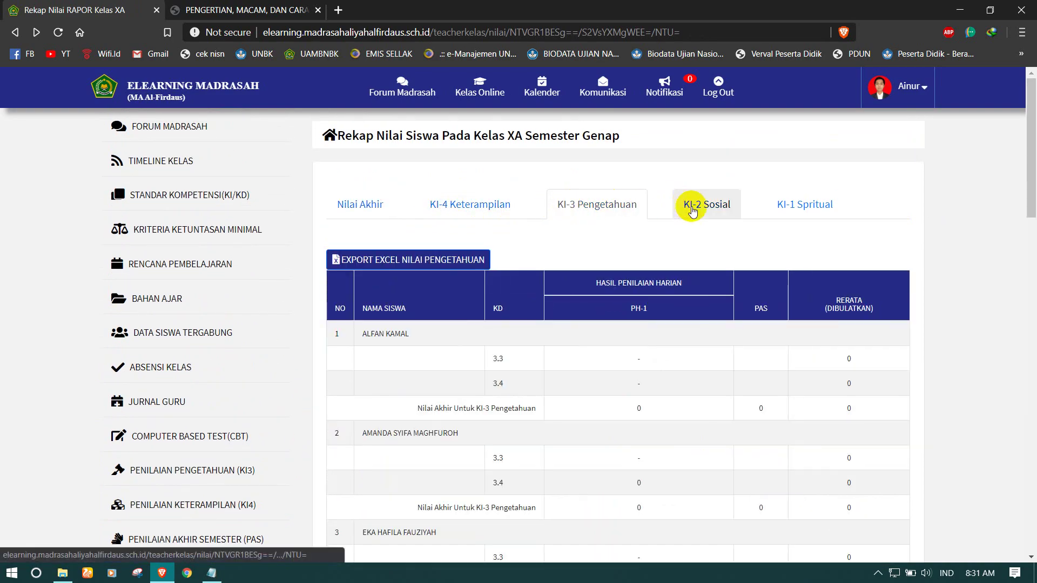
{"action": "left_click", "coordinate": [705, 211]}
{"action": "left_click", "coordinate": [790, 205]}
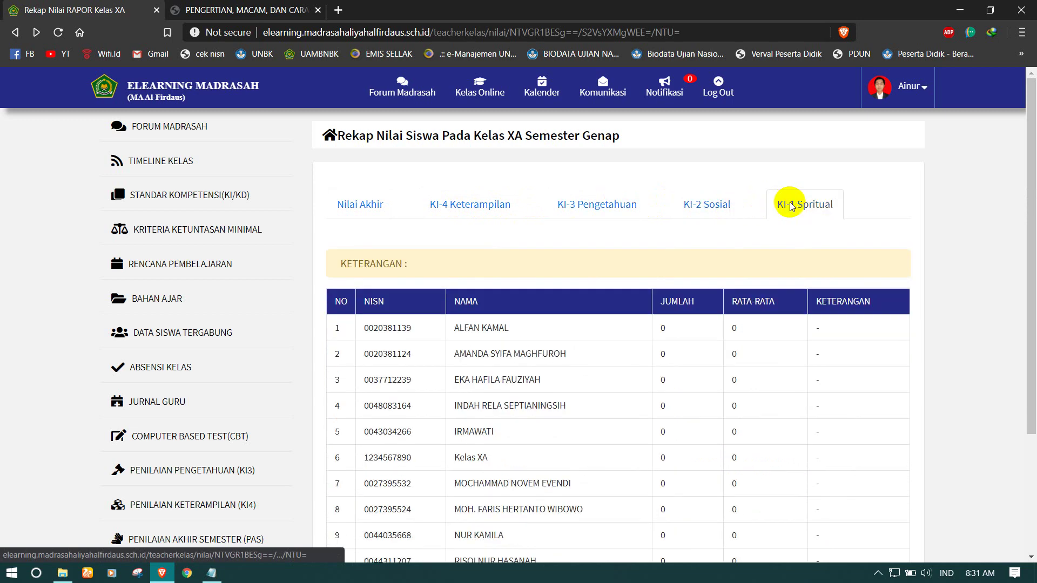
{"action": "left_click", "coordinate": [697, 201]}
{"action": "left_click", "coordinate": [790, 205]}
{"action": "left_click", "coordinate": [696, 200]}
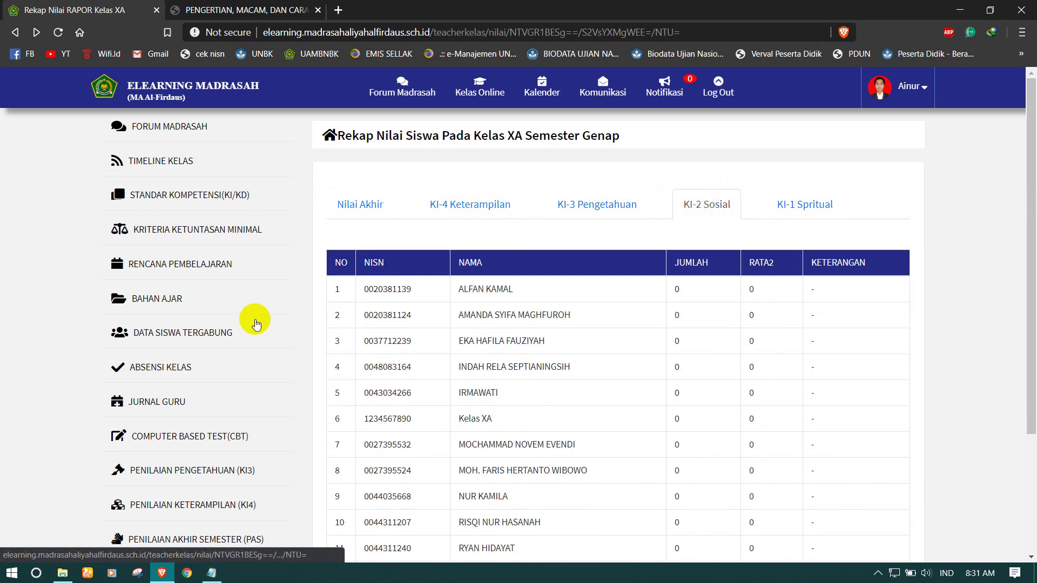
Read through the student activity log in Monitoring Aktifitas Siswa.
{"action": "scroll", "coordinate": [172, 365], "scroll_direction": "down", "scroll_amount": 2}
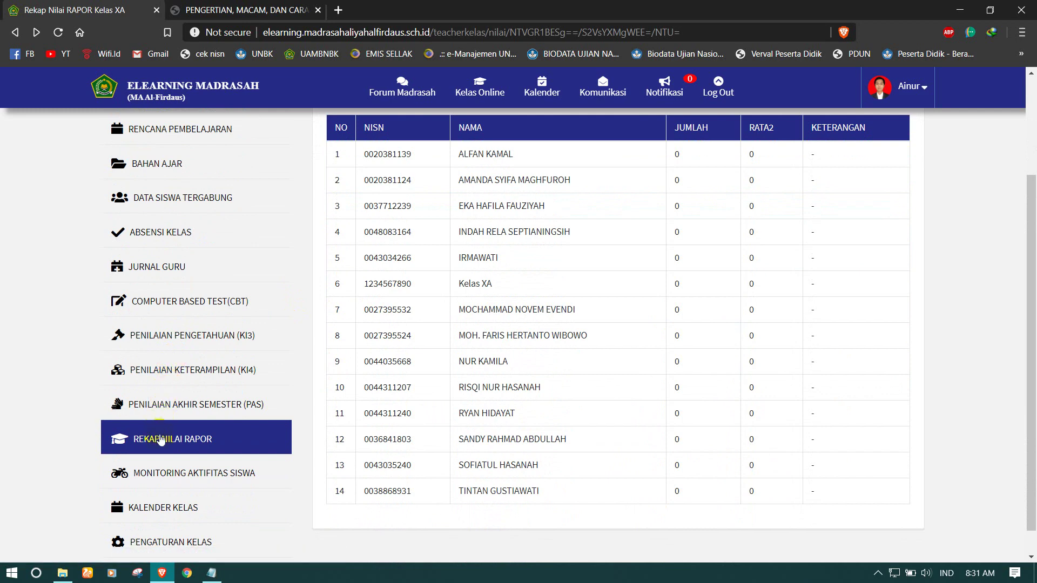
{"action": "scroll", "coordinate": [154, 437], "scroll_direction": "down", "scroll_amount": 1}
{"action": "left_click", "coordinate": [161, 448]}
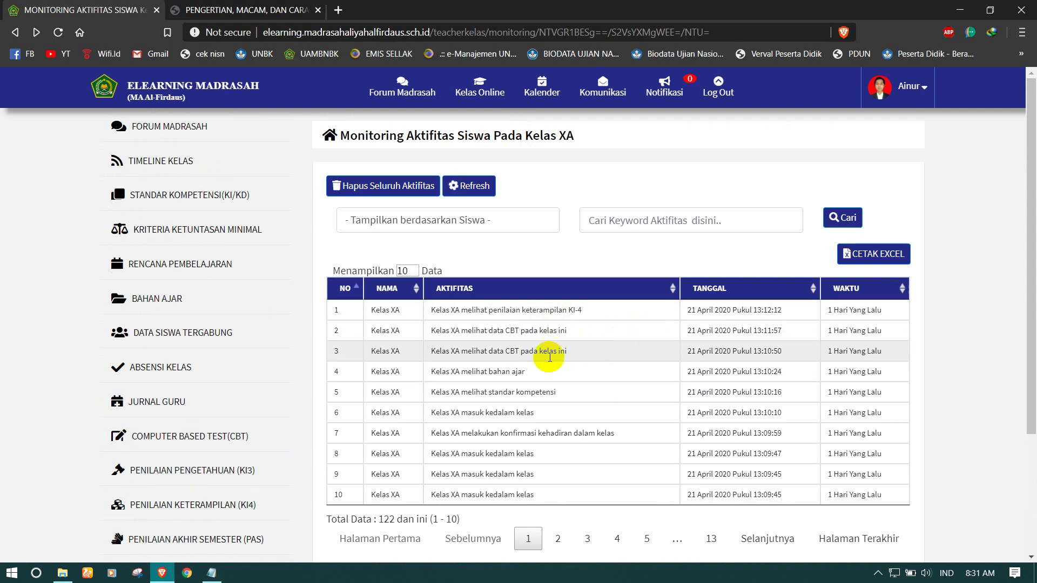
{"action": "scroll", "coordinate": [163, 453], "scroll_direction": "down", "scroll_amount": 2}
{"action": "scroll", "coordinate": [163, 452], "scroll_direction": "down", "scroll_amount": 1}
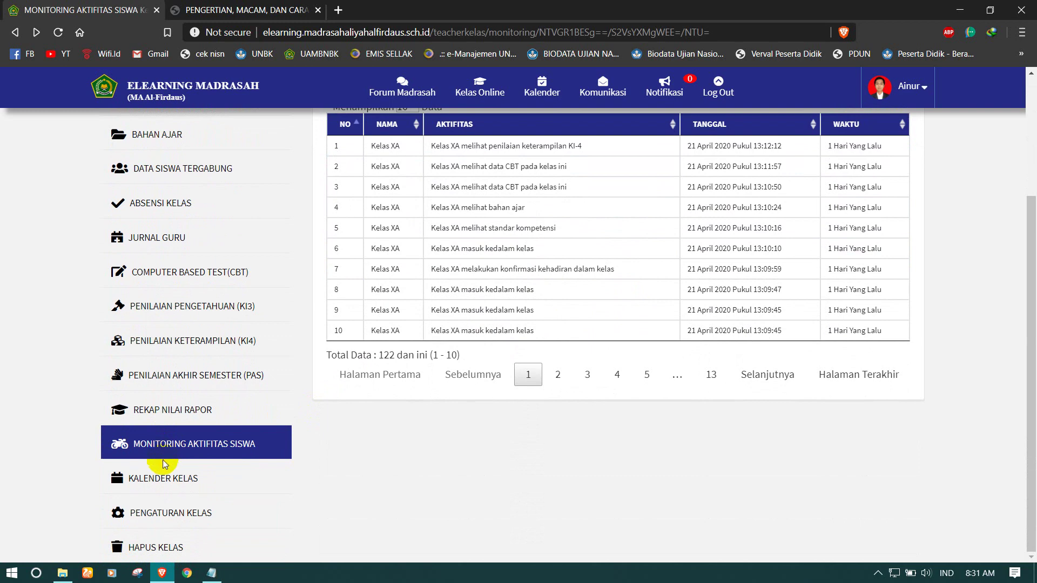
View the April 2020 Kalender Kelas and the class details in Pengaturan Kelas.
{"action": "left_click", "coordinate": [163, 476]}
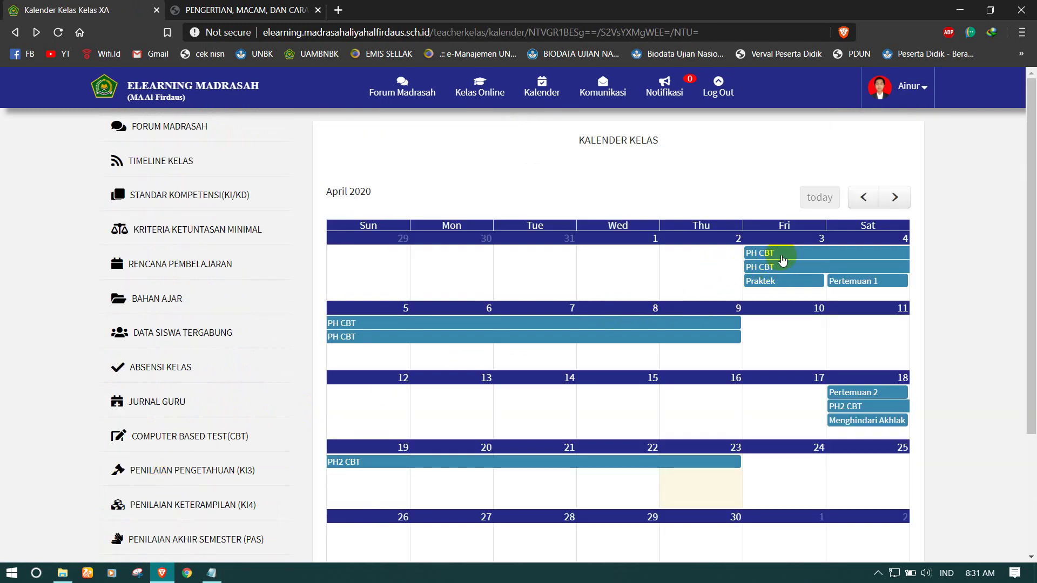
{"action": "scroll", "coordinate": [757, 396], "scroll_direction": "down", "scroll_amount": 3}
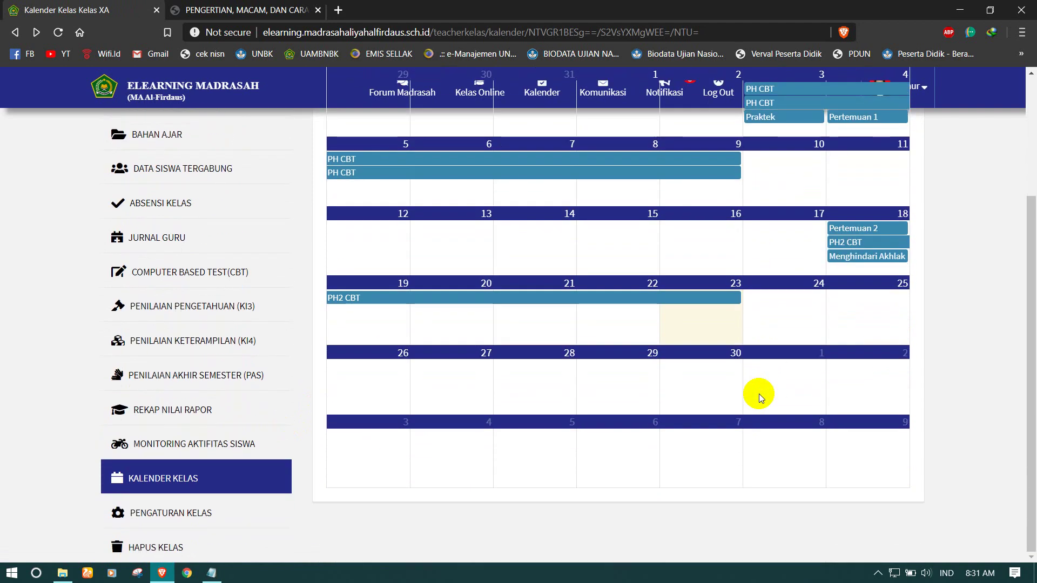
{"action": "left_click", "coordinate": [184, 512]}
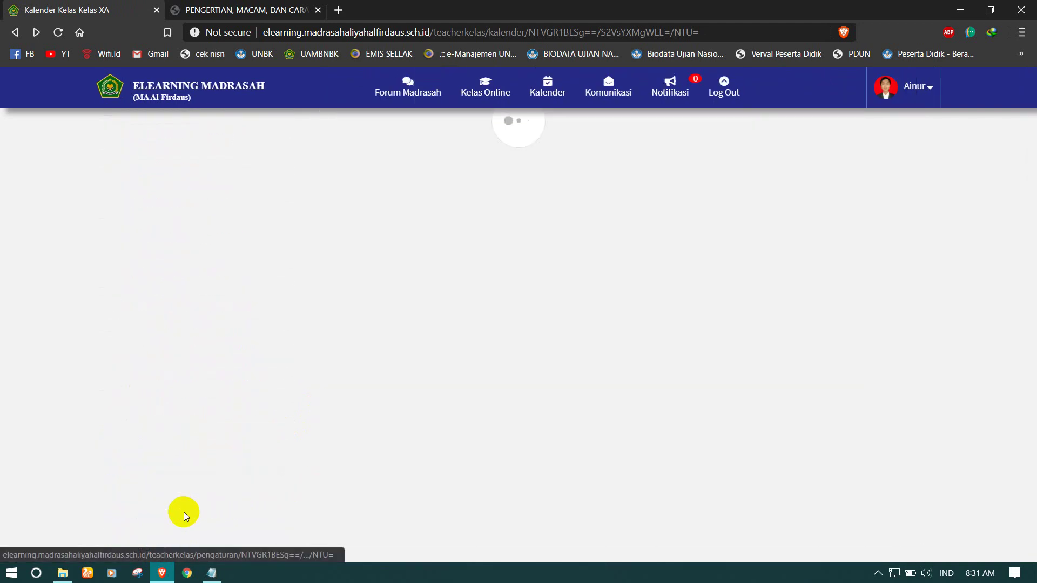
{"action": "scroll", "coordinate": [414, 204], "scroll_direction": "down", "scroll_amount": 3}
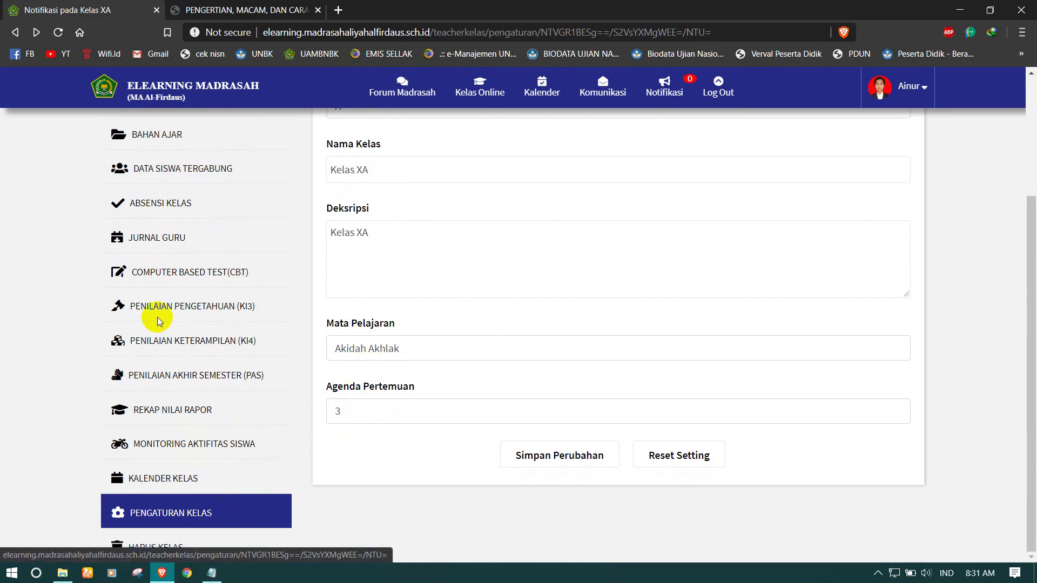
Leave the class settings unsaved and return to the Forum Madrasah page.
{"action": "scroll", "coordinate": [151, 270], "scroll_direction": "up", "scroll_amount": 3}
{"action": "left_click", "coordinate": [145, 127]}
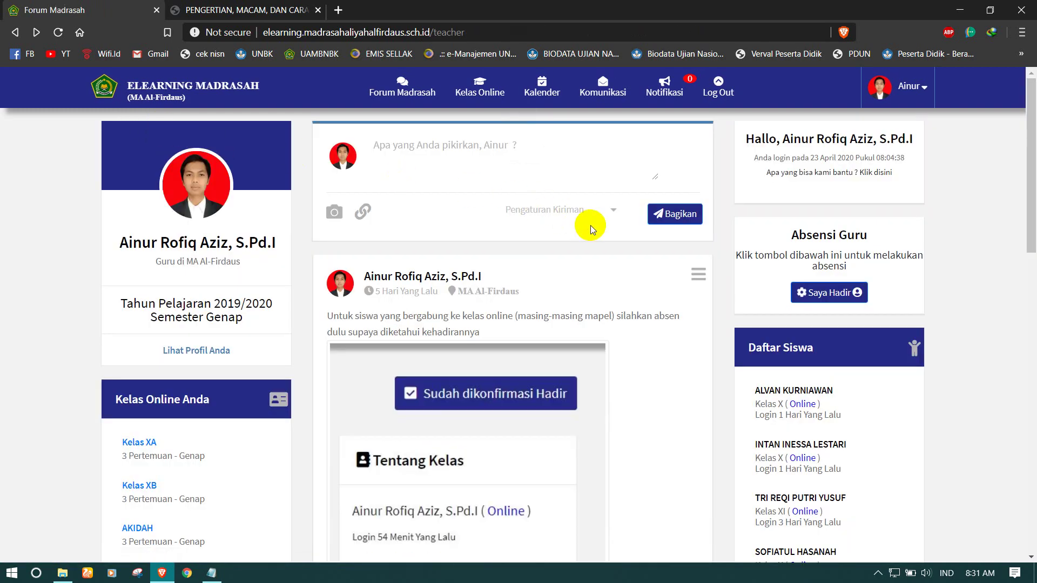
{"action": "left_click", "coordinate": [417, 94]}
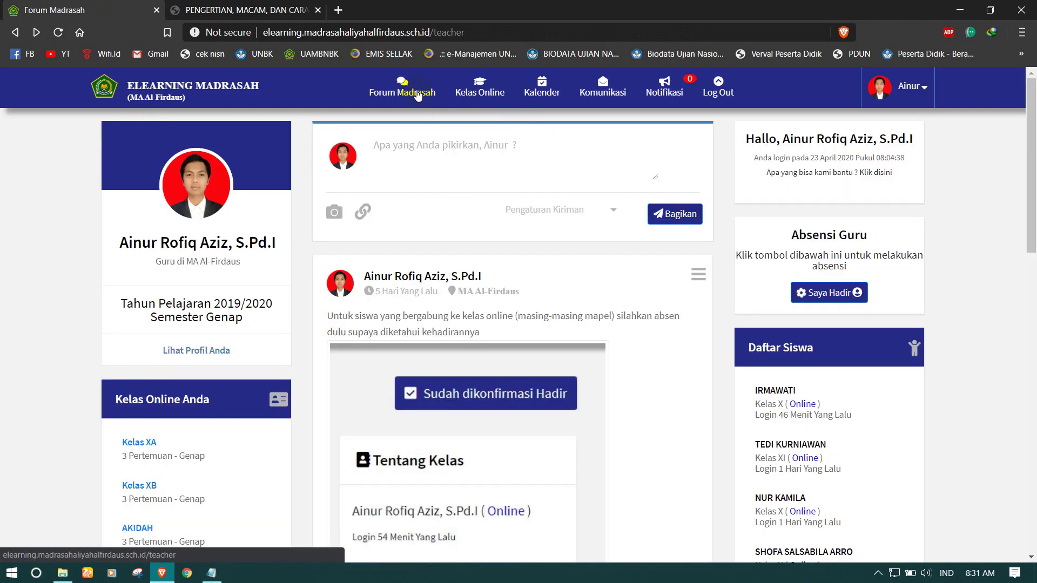